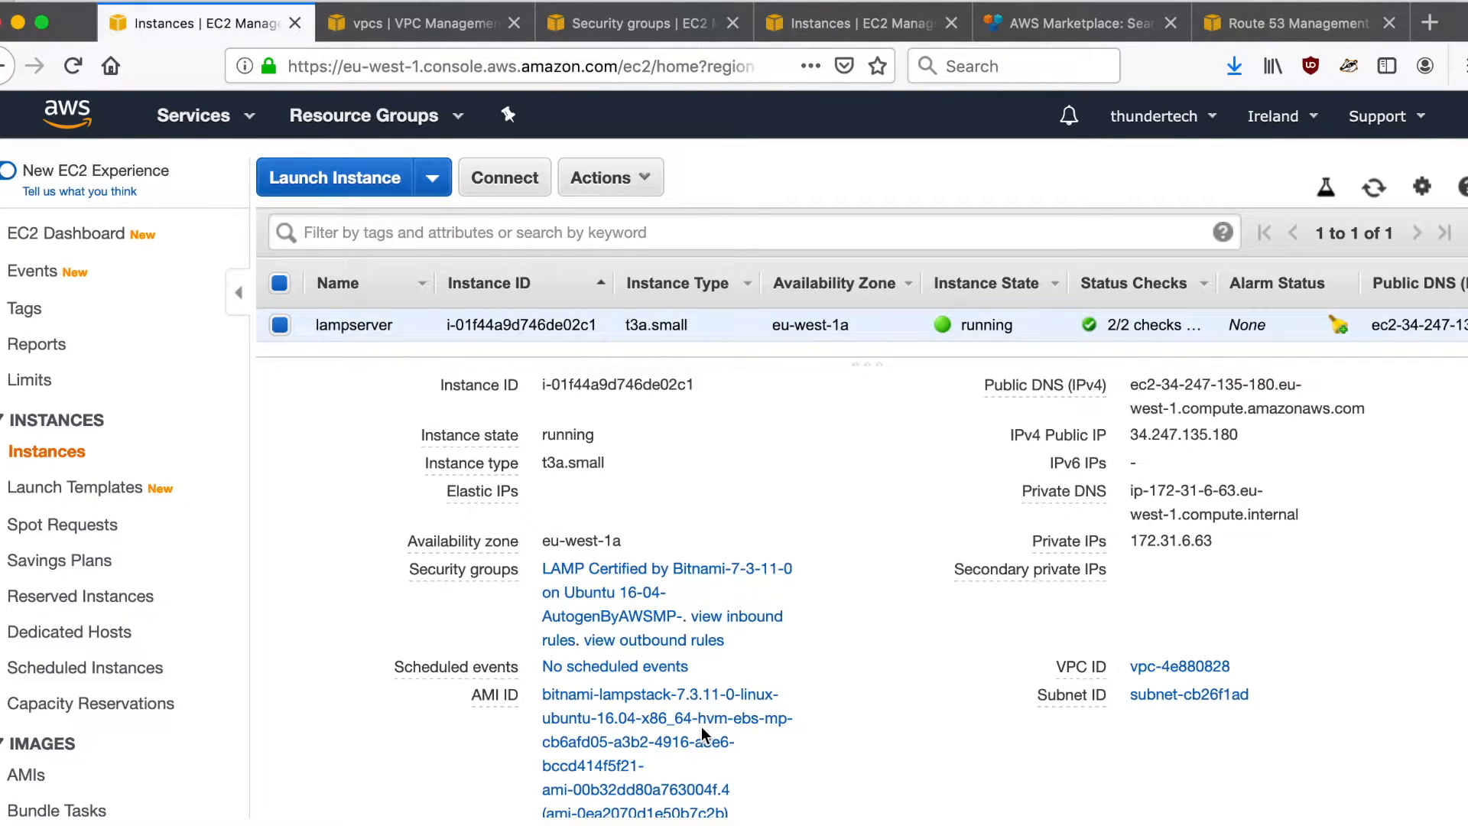
# - Review the lampserver instance's details, its VPC settings and the inbound rules of its security group
pyautogui.click(640, 740)
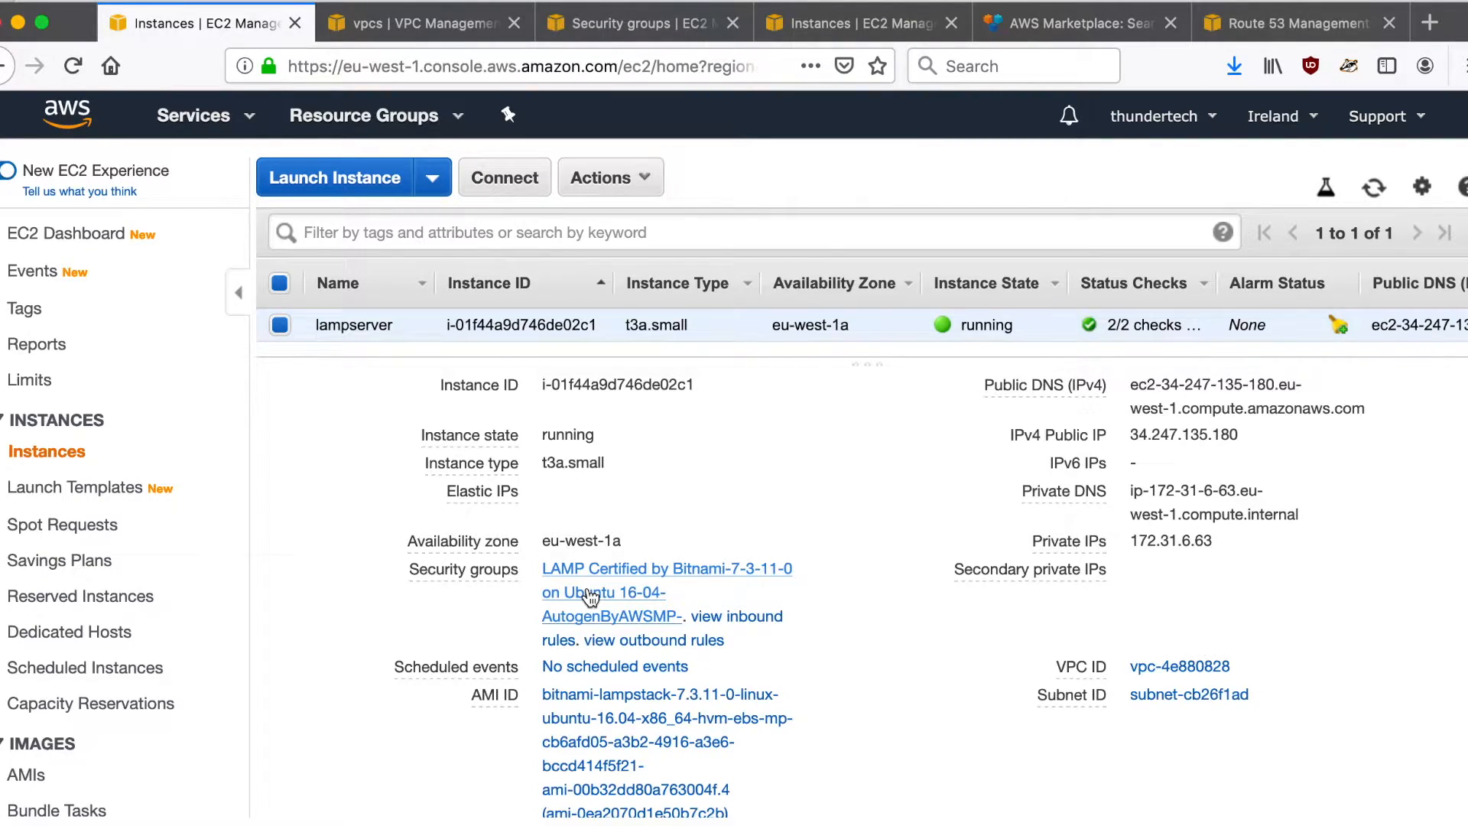
pyautogui.click(463, 22)
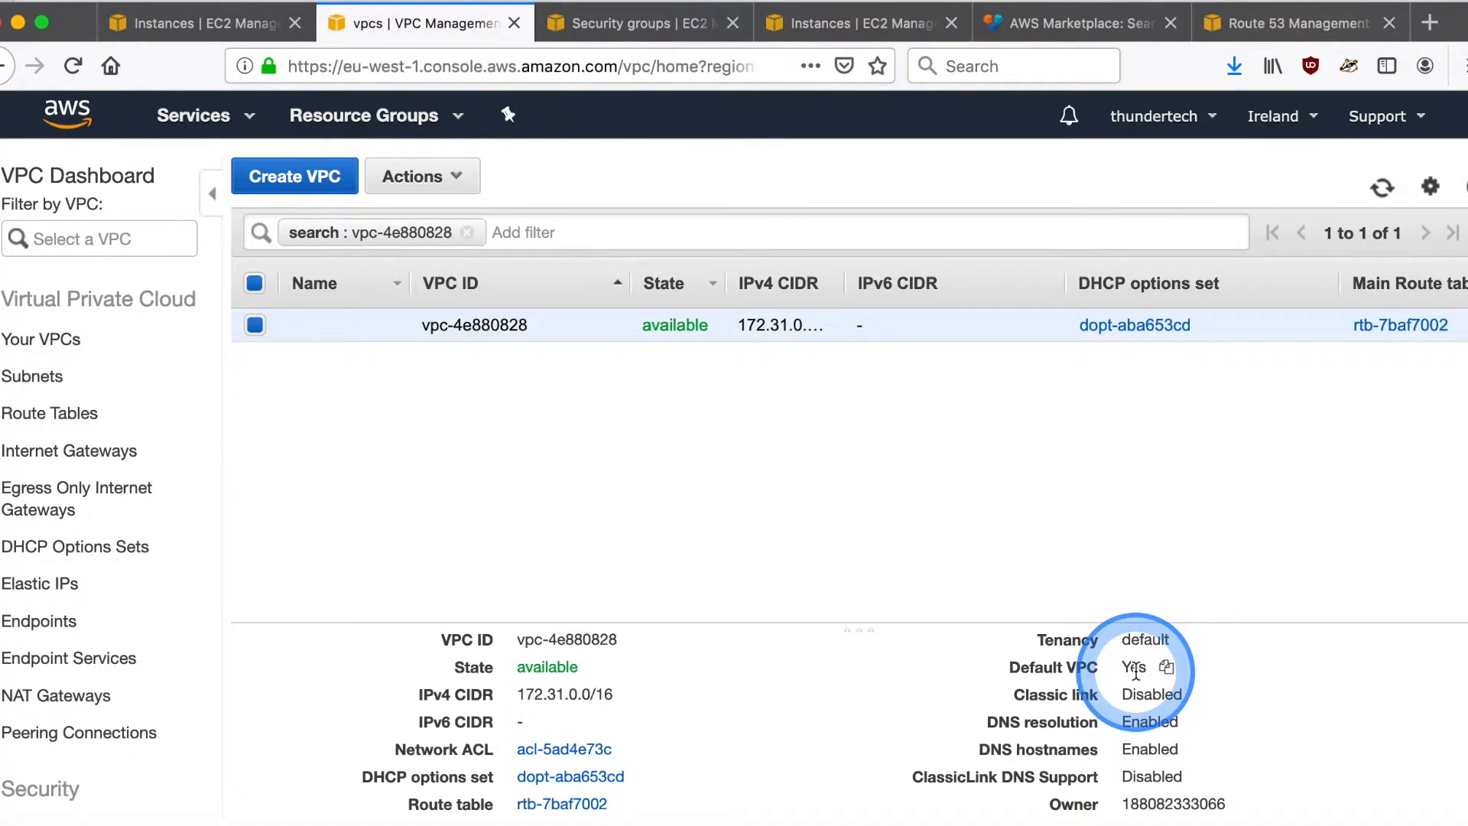
pyautogui.click(639, 18)
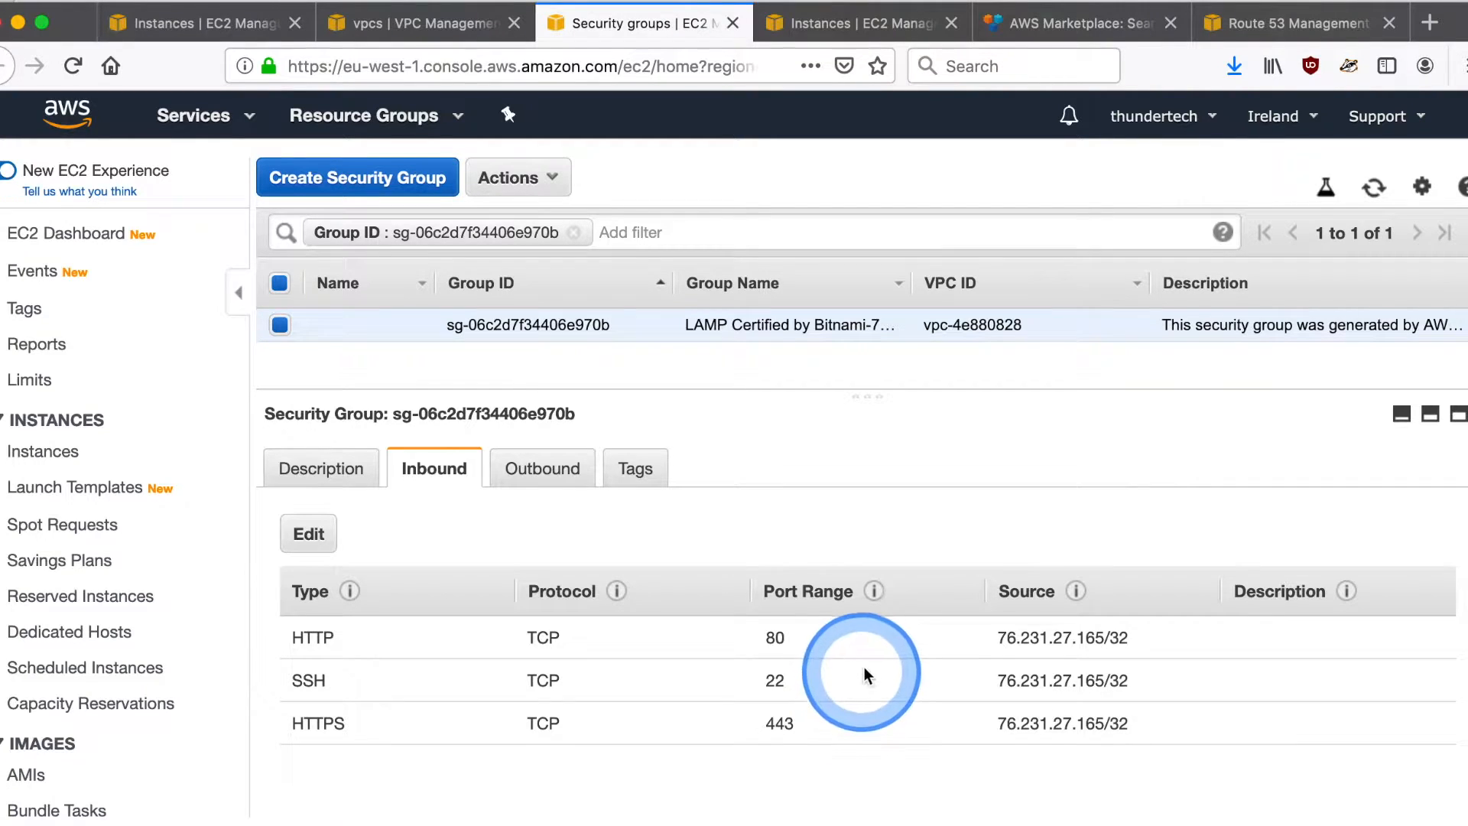
# - In AWS Marketplace, open the LAMP Certified by Bitnami listing and continue through subscription to its software configuration page
pyautogui.click(1052, 21)
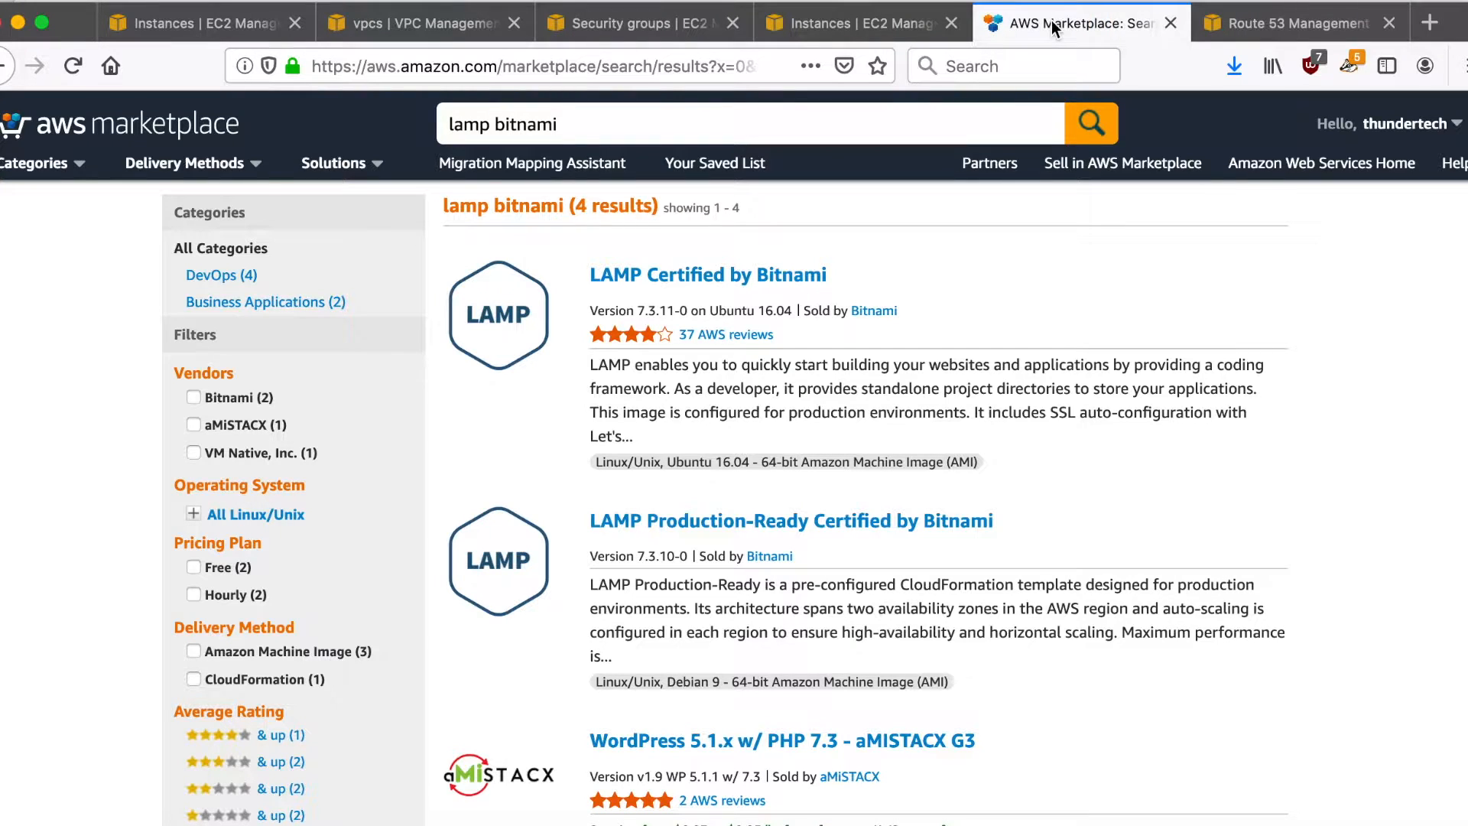
pyautogui.click(738, 281)
pyautogui.click(1139, 222)
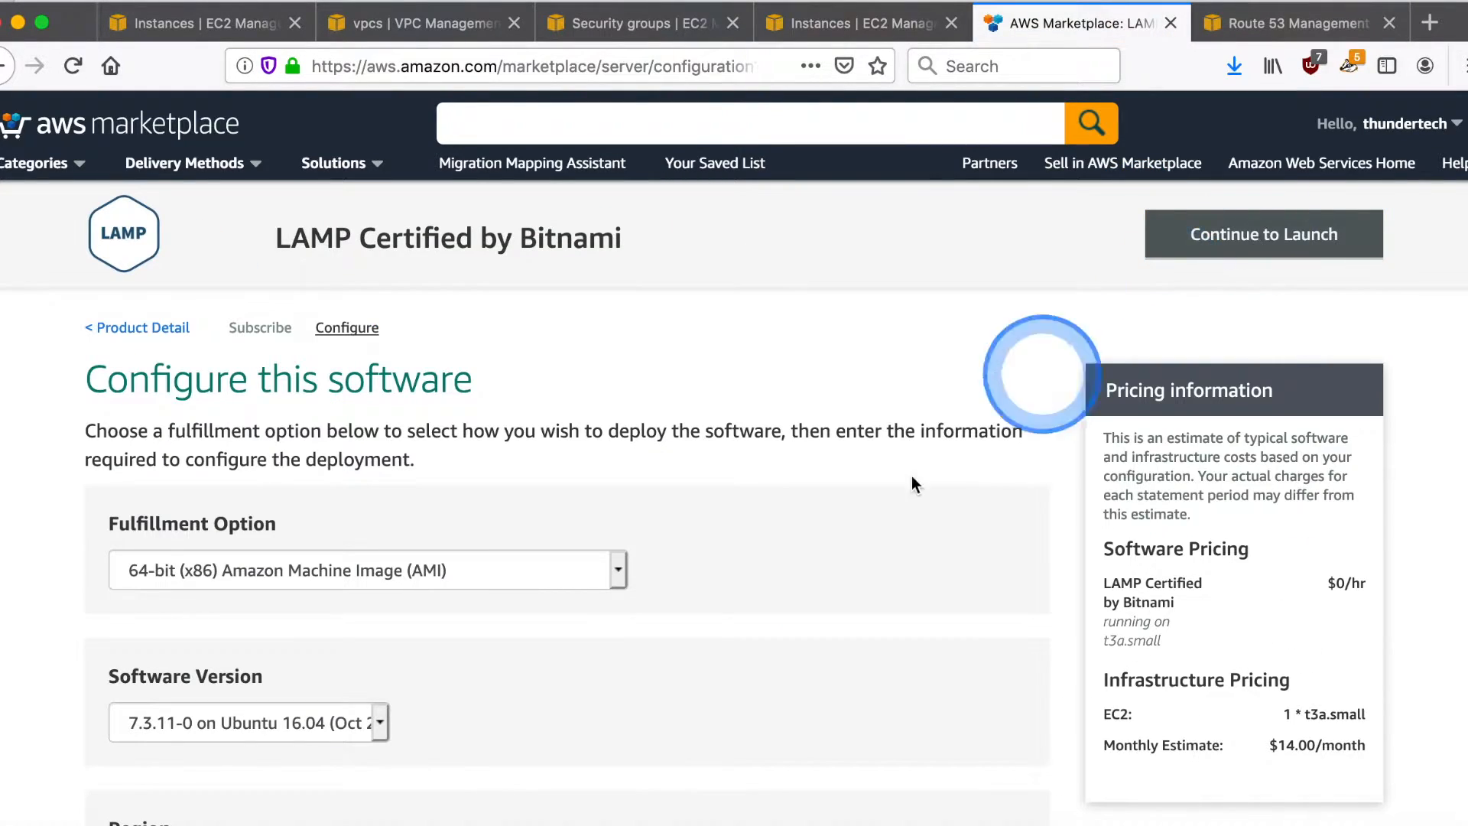
pyautogui.click(850, 539)
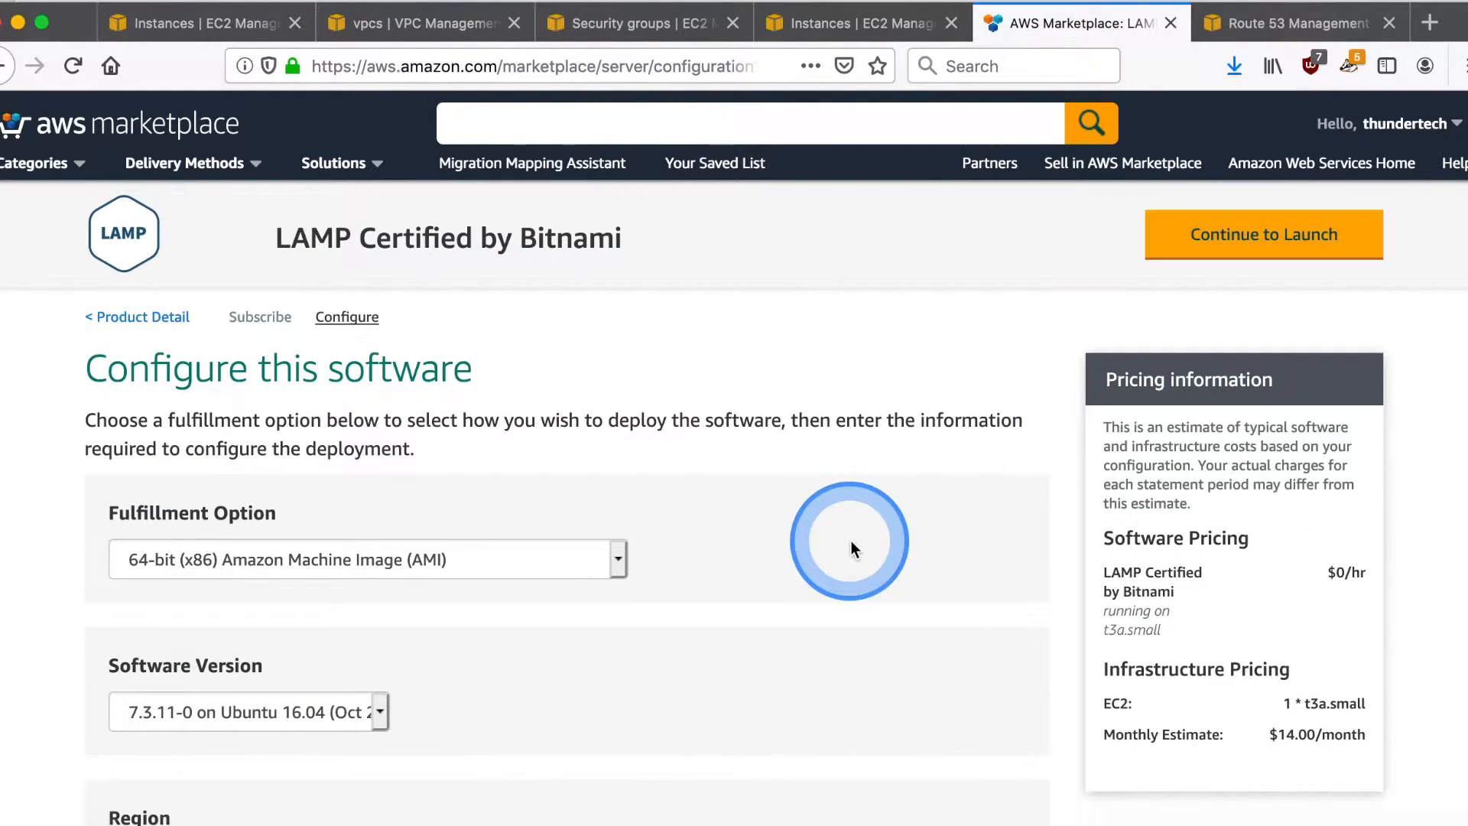
# - Set the deployment region to EU (Paris) and continue to the launch page
pyautogui.scroll(-3, 851, 540)
pyautogui.scroll(-1, 851, 540)
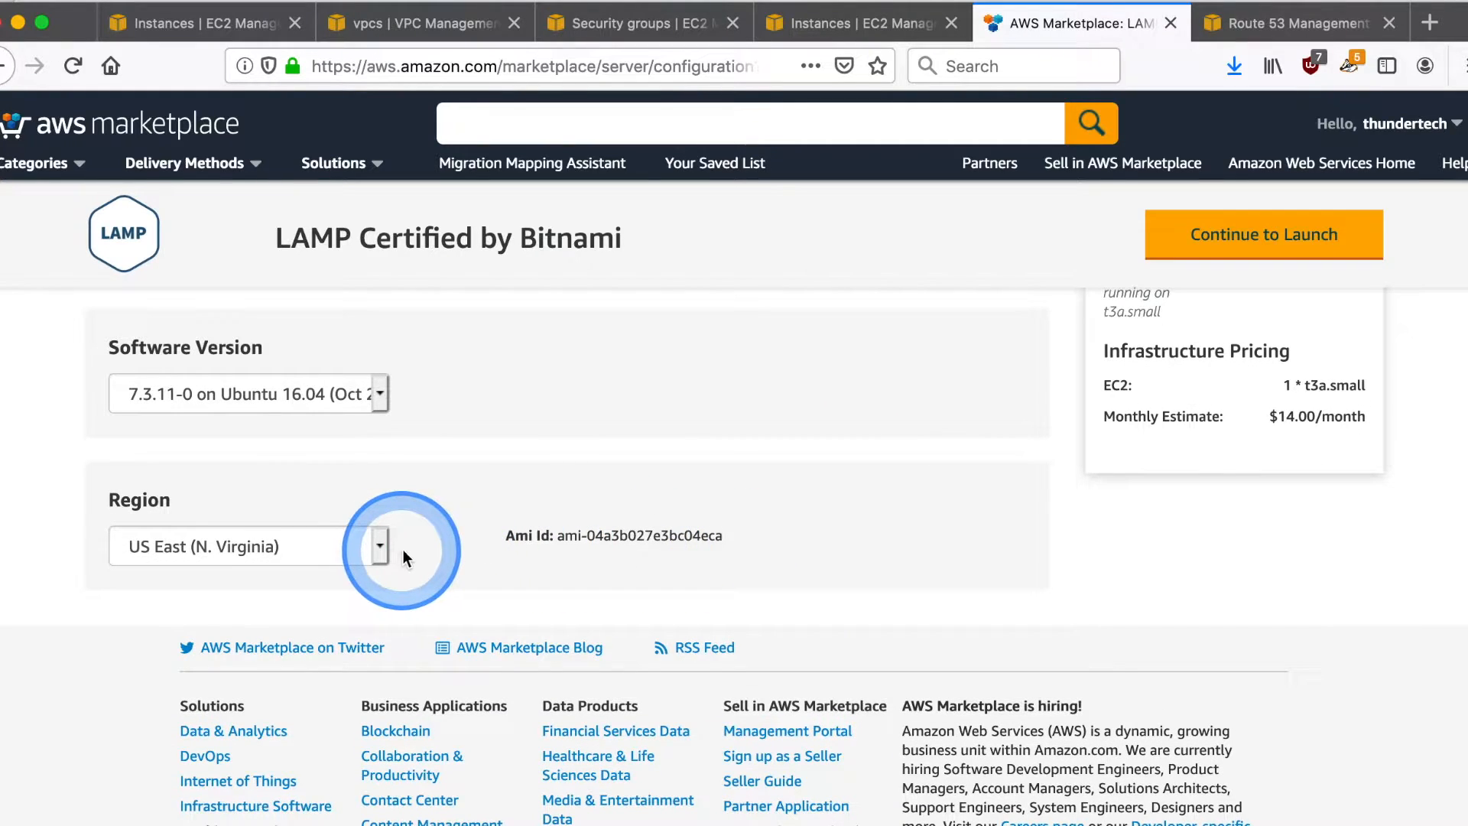
pyautogui.moveTo(370, 548); pyautogui.dragTo(265, 328)
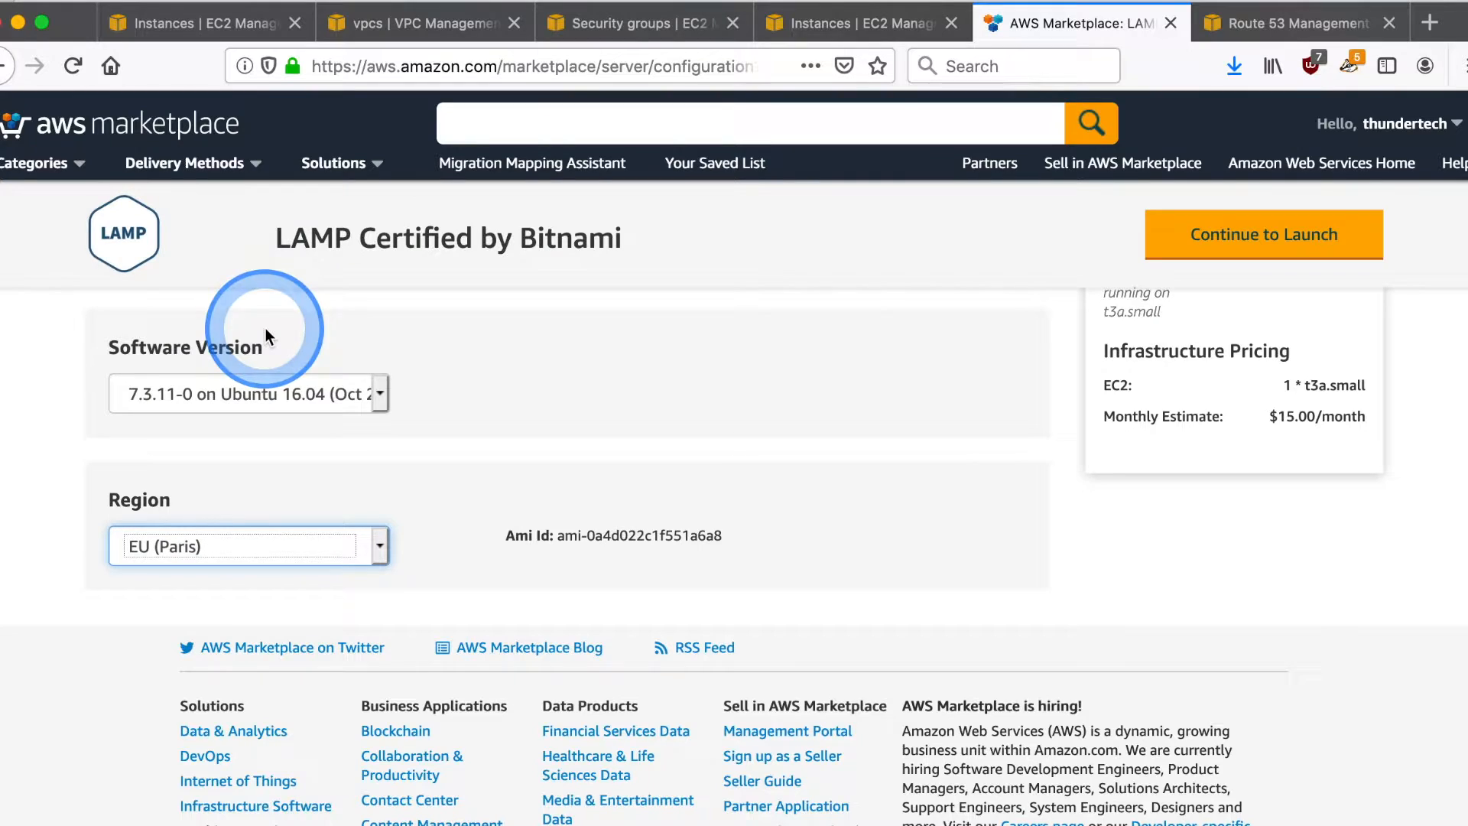
pyautogui.click(1231, 237)
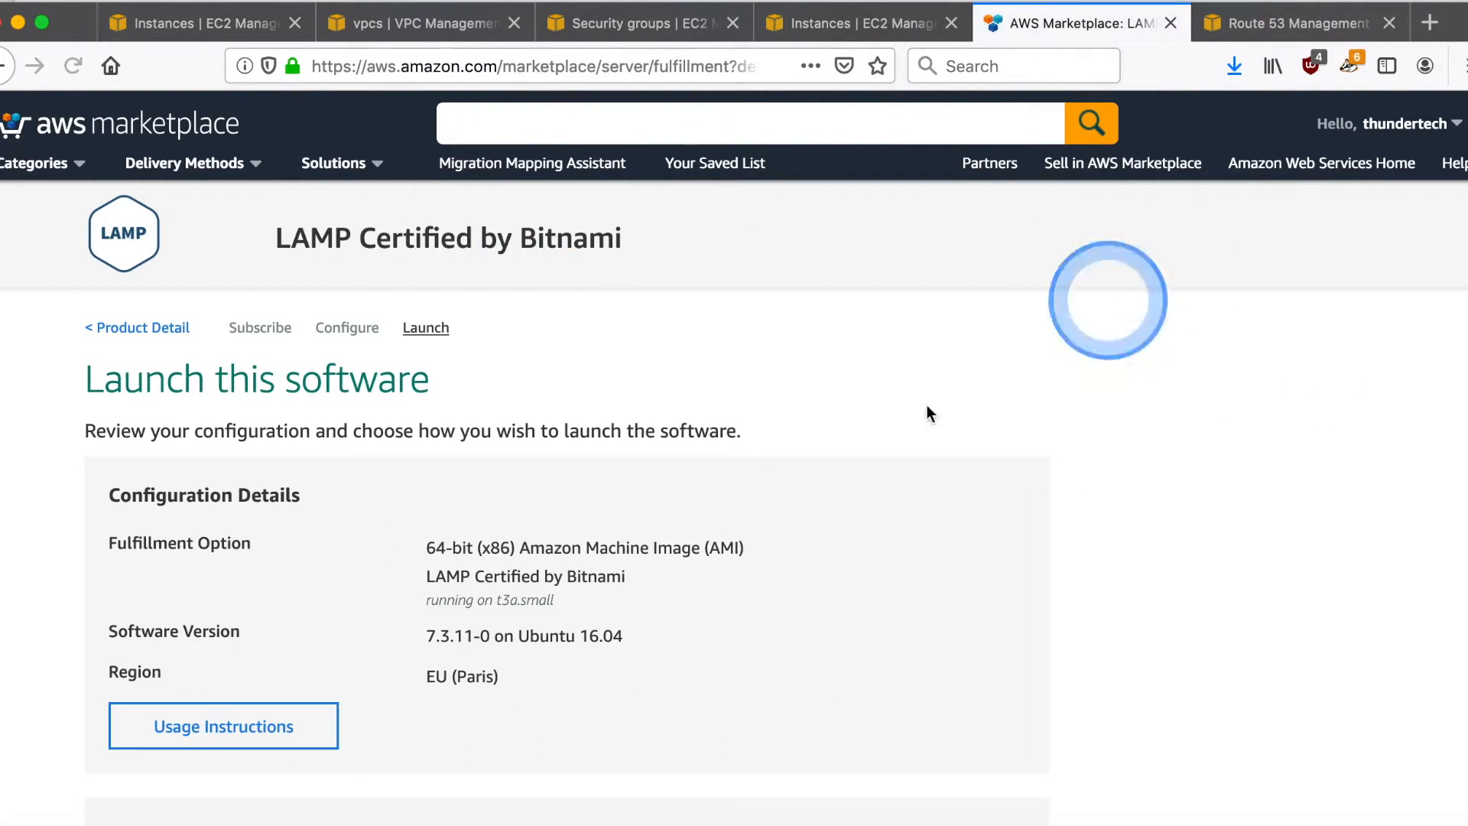
# - Review the launch, instance type, VPC and subnet settings, and start a new security group based on seller settings
pyautogui.scroll(-7, 646, 619)
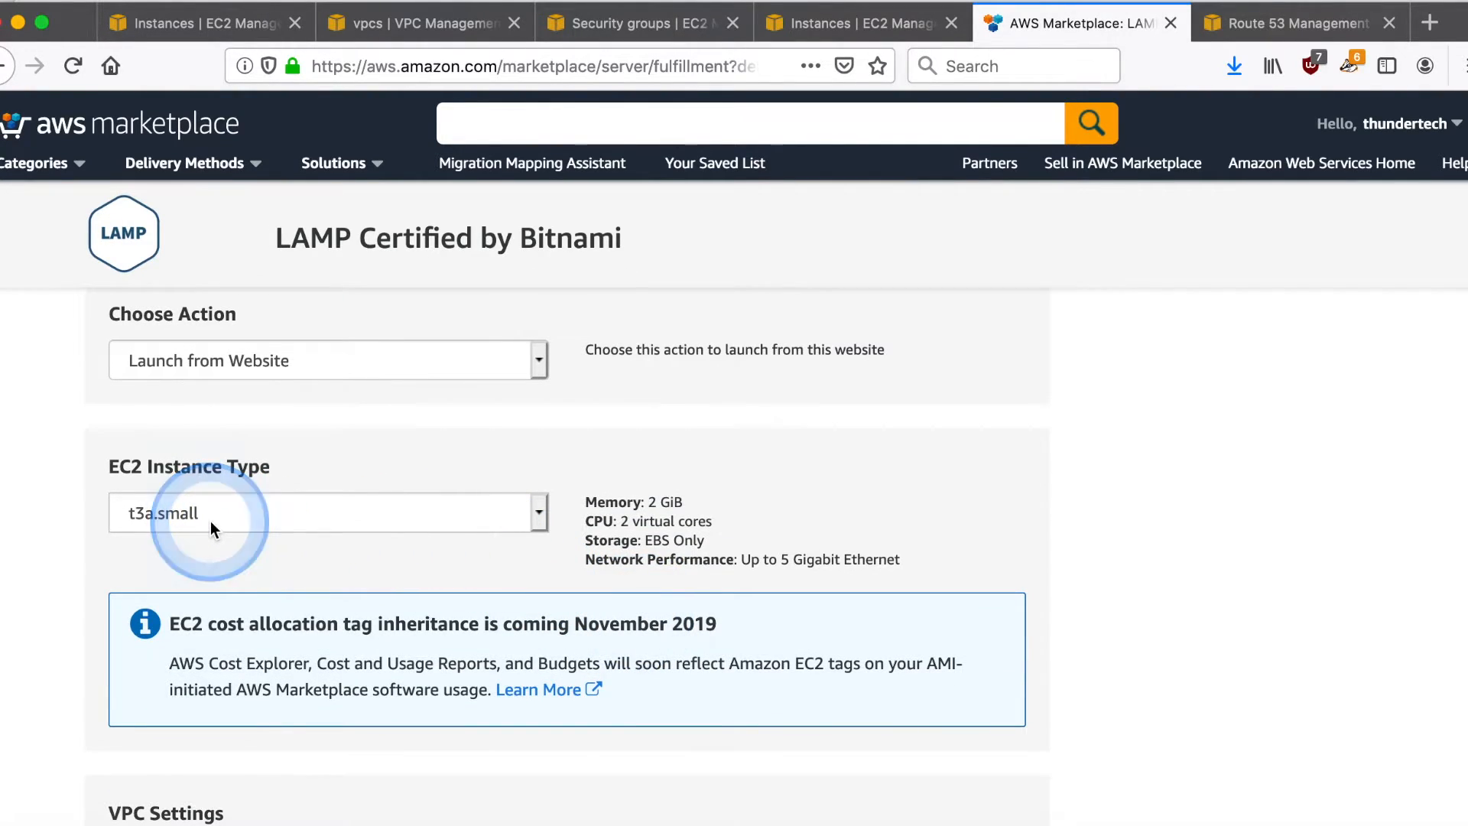
pyautogui.scroll(-3, 211, 527)
pyautogui.scroll(-2, 212, 527)
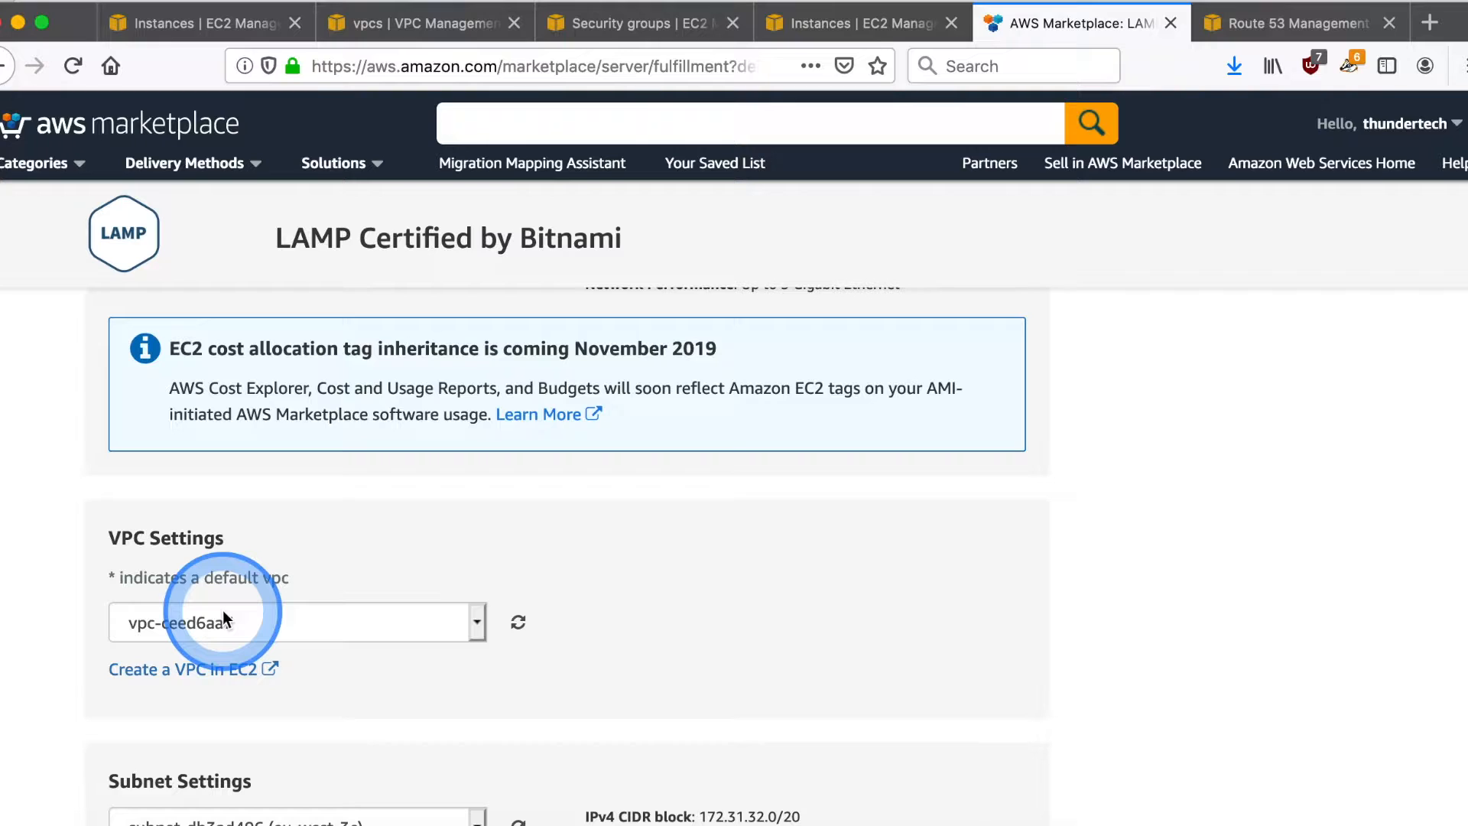
pyautogui.scroll(-4, 222, 616)
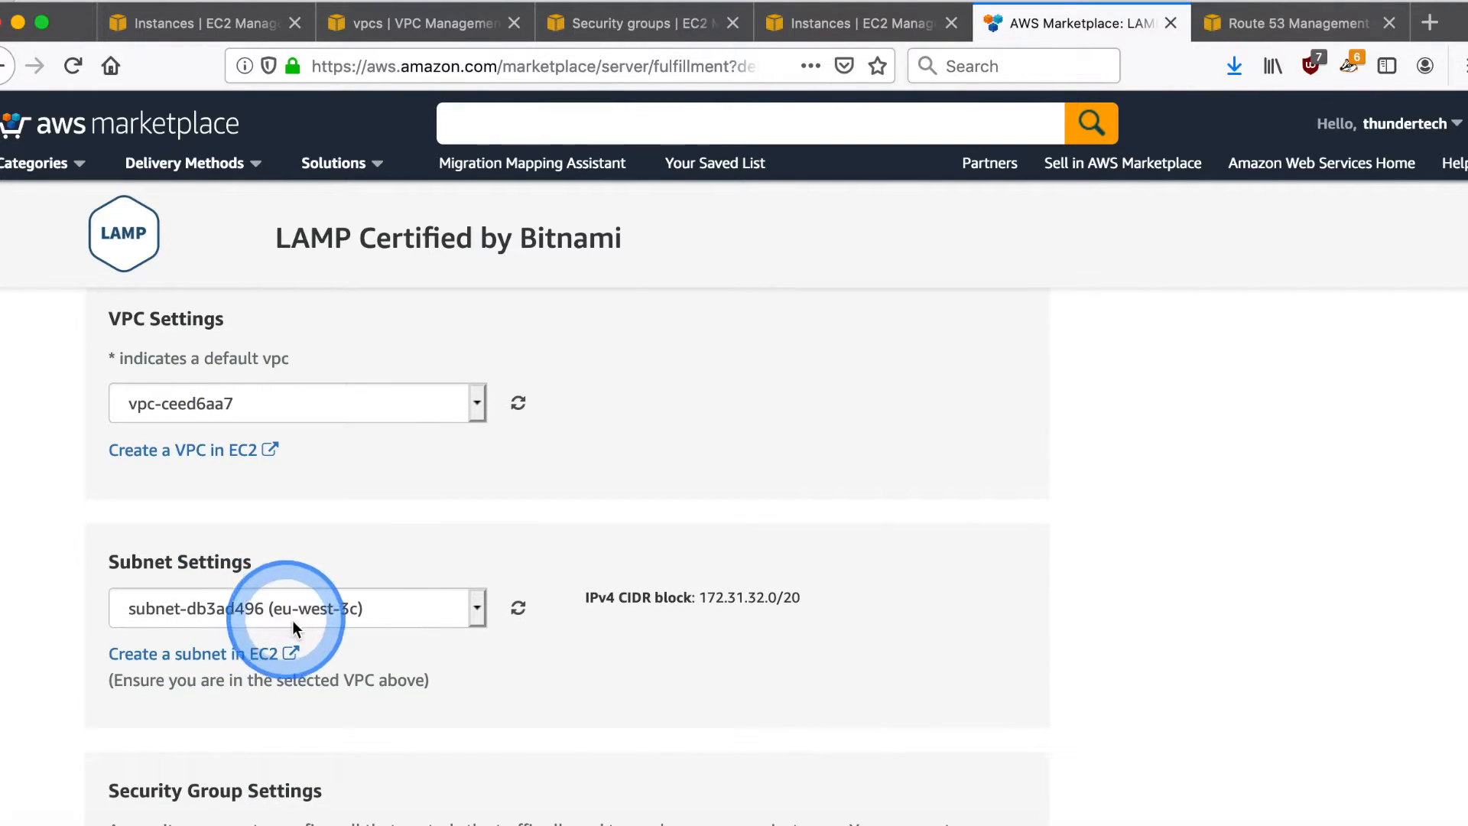
pyautogui.scroll(-5, 337, 647)
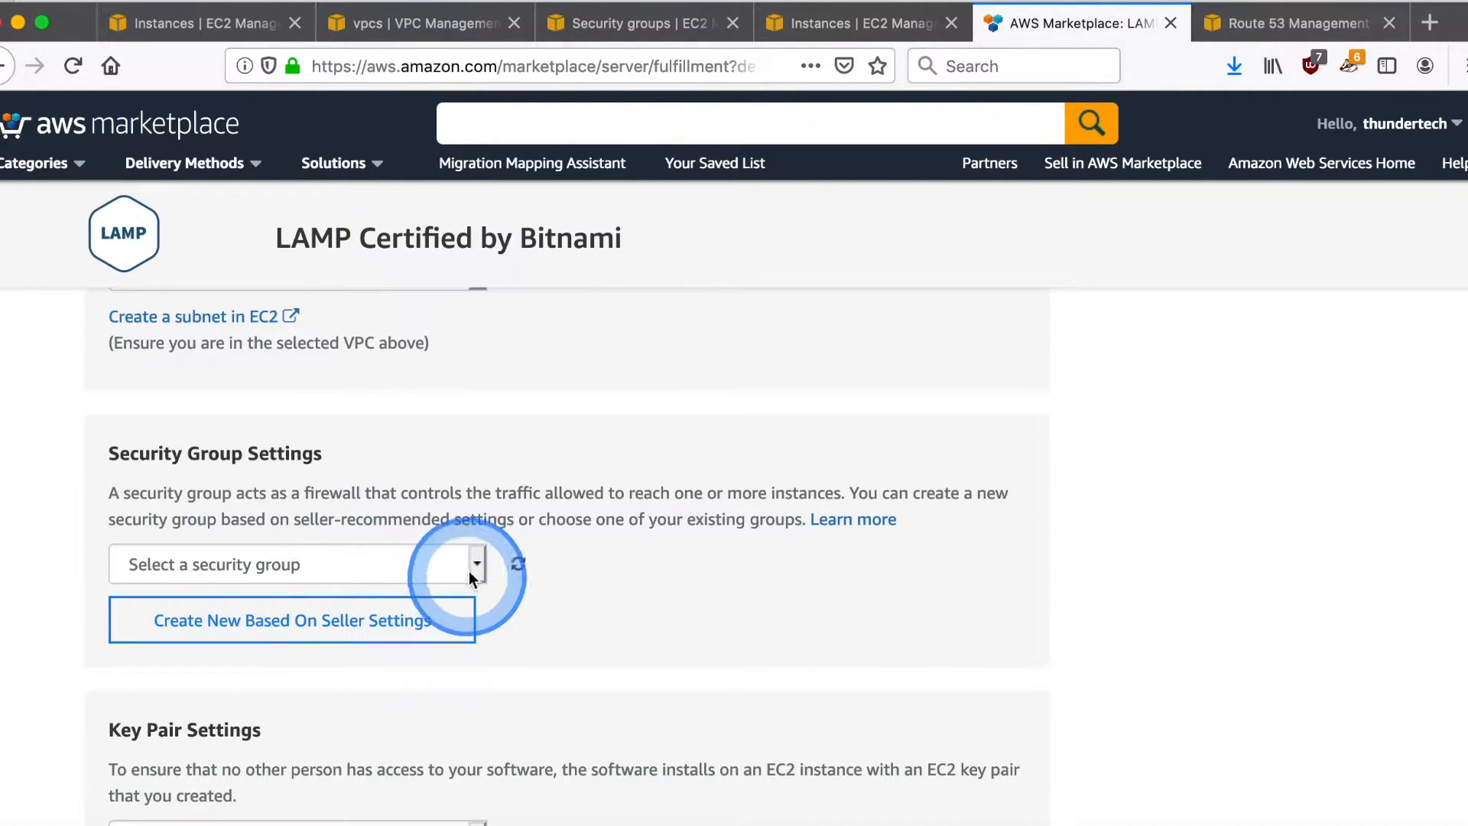
pyautogui.click(438, 620)
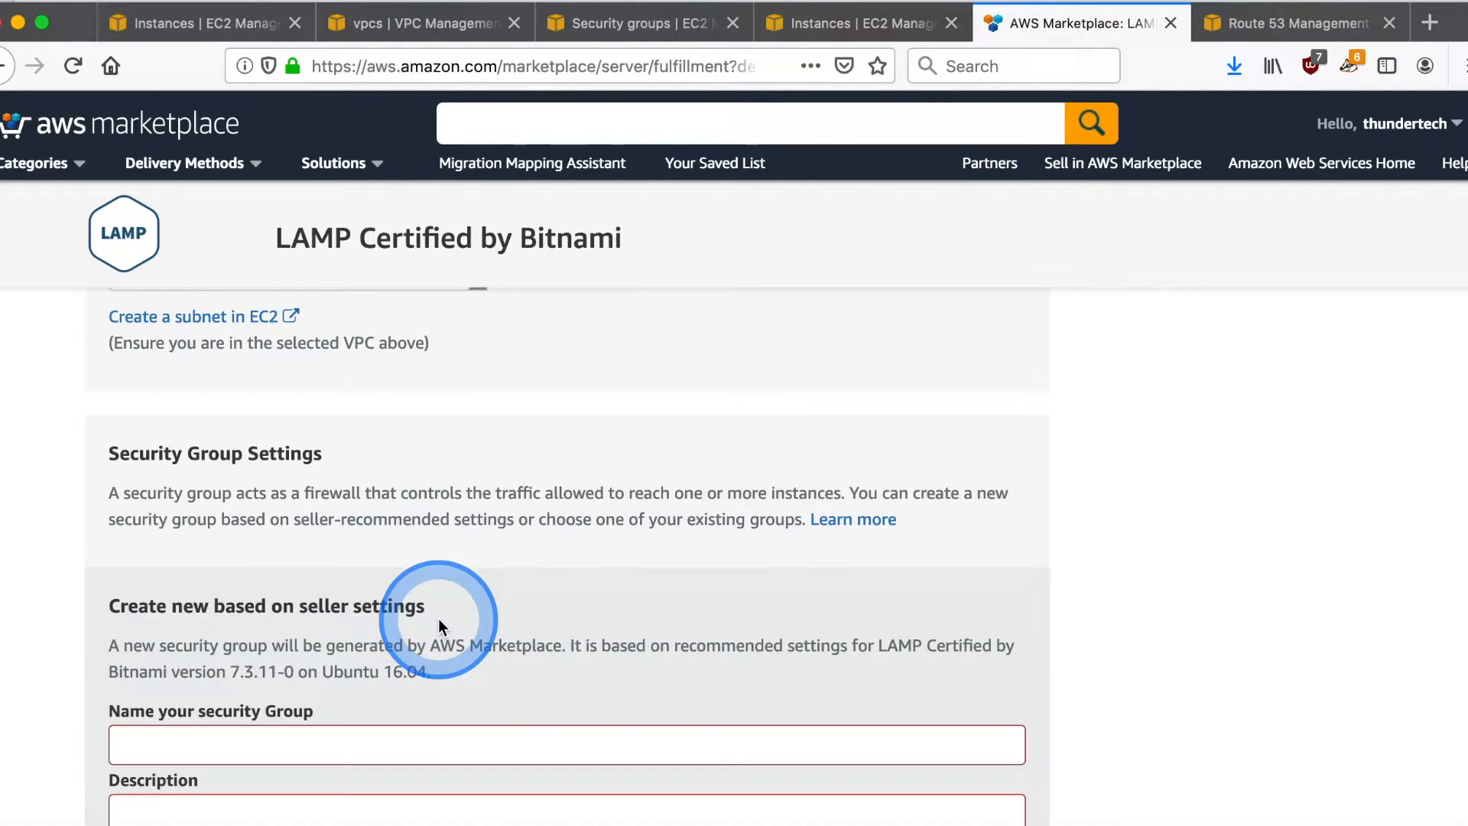
# - Name the new security group lampdr and describe it as "security group for DR lamp server"
pyautogui.scroll(-2, 438, 619)
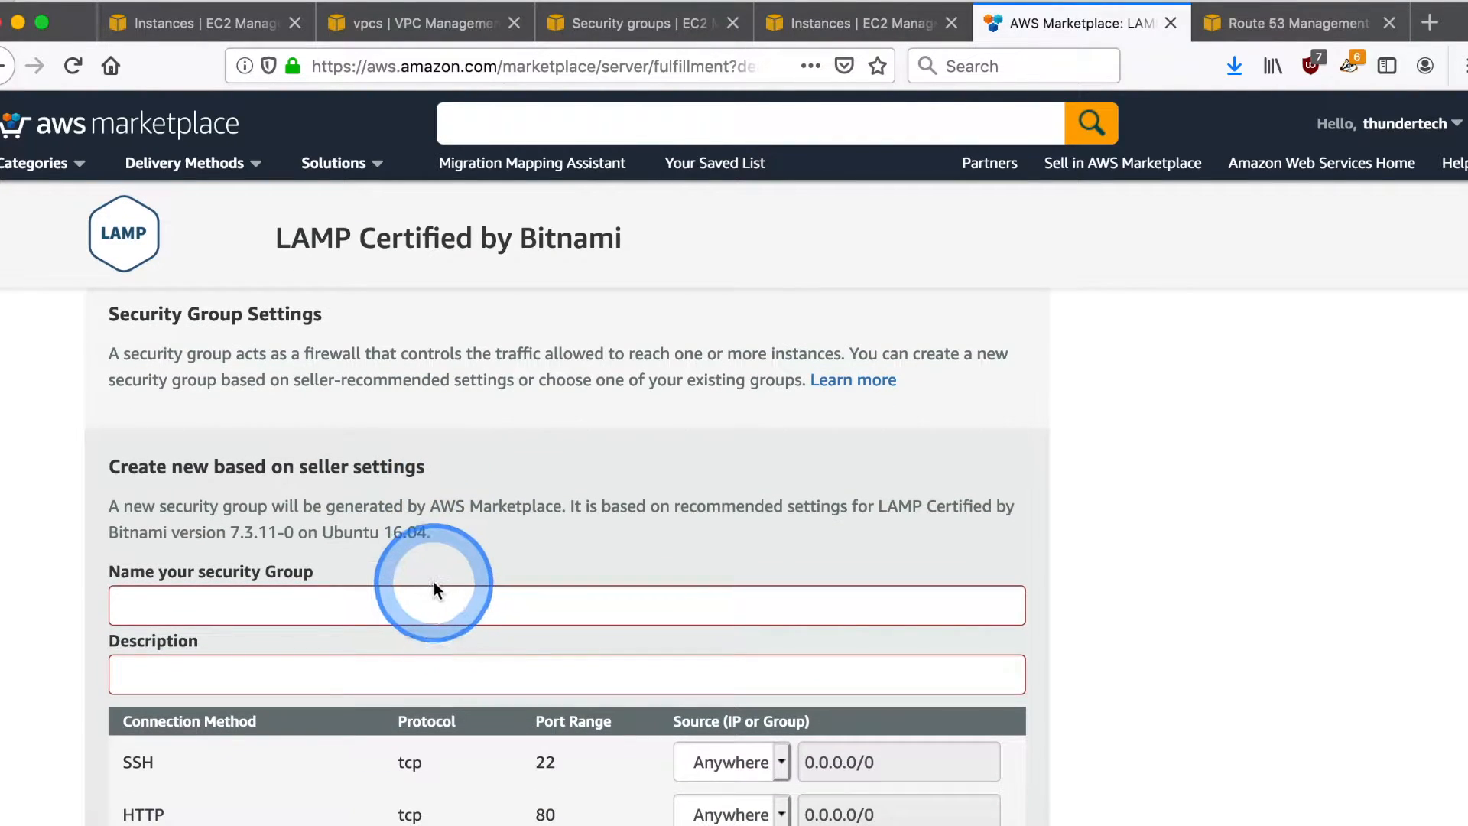
pyautogui.click(413, 599)
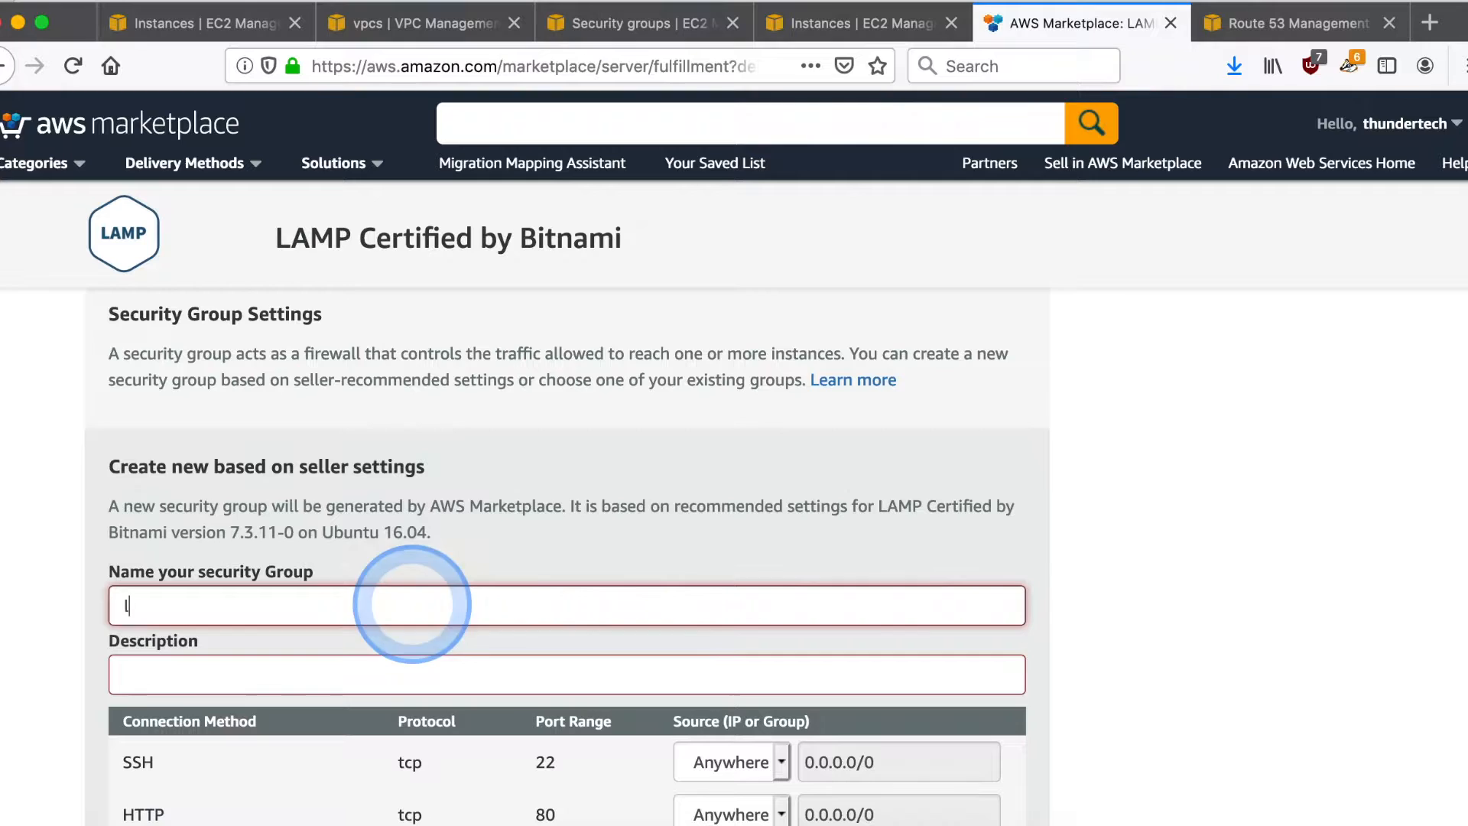
pyautogui.write('lampdr')
pyautogui.click(383, 679)
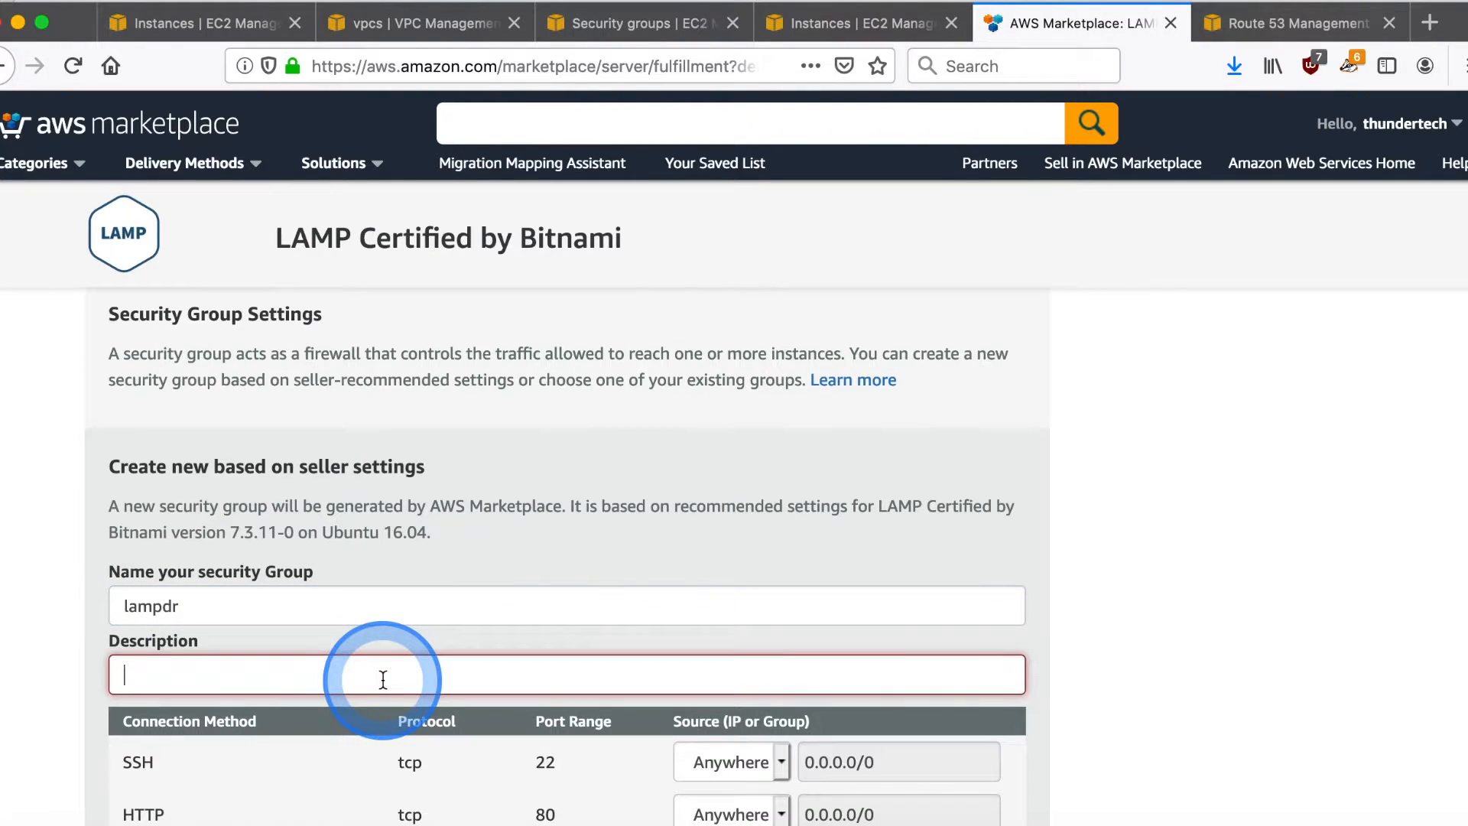
pyautogui.write('secu')
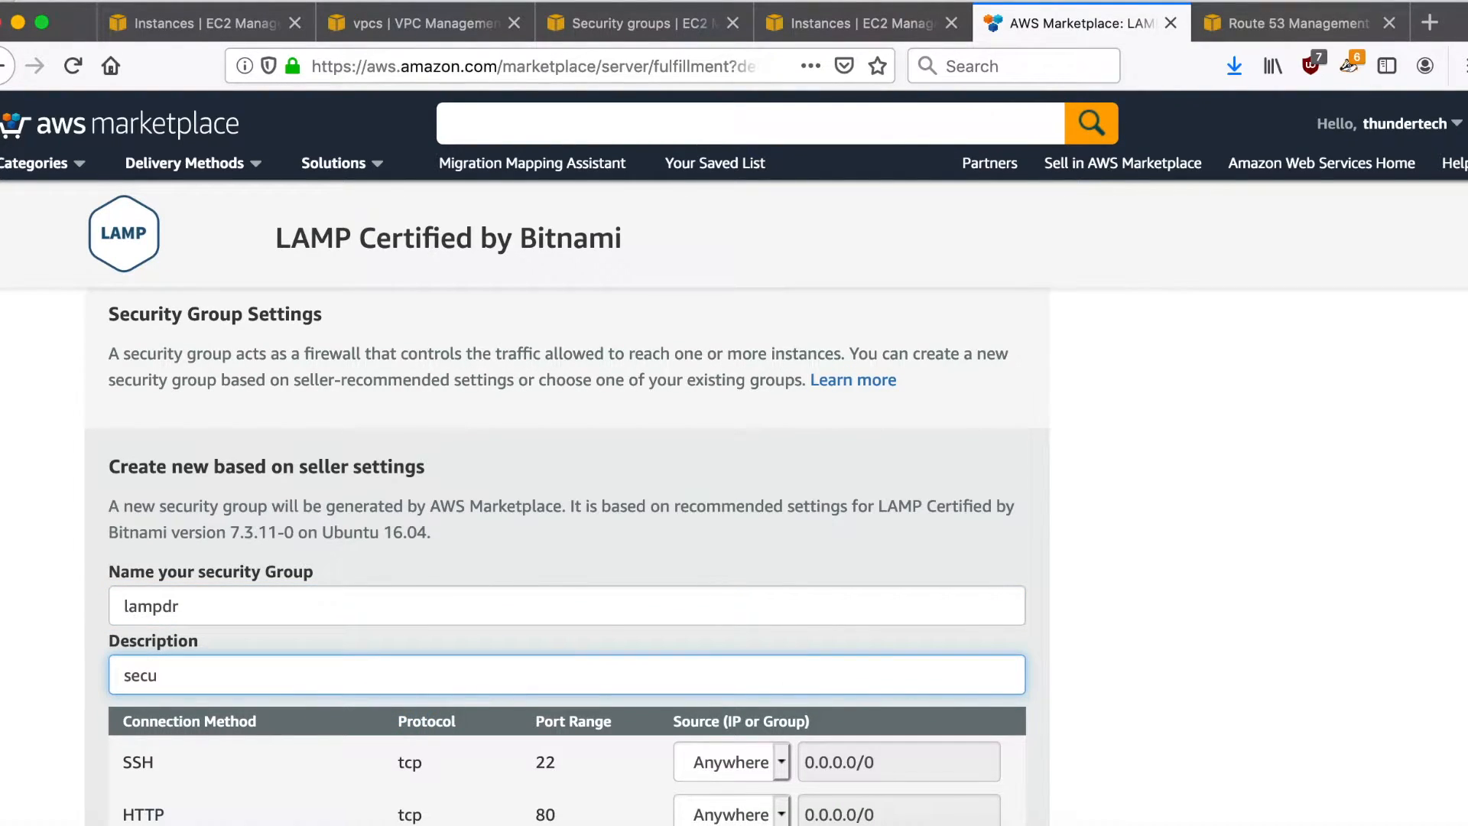
pyautogui.write('rity group for DR lamp server')
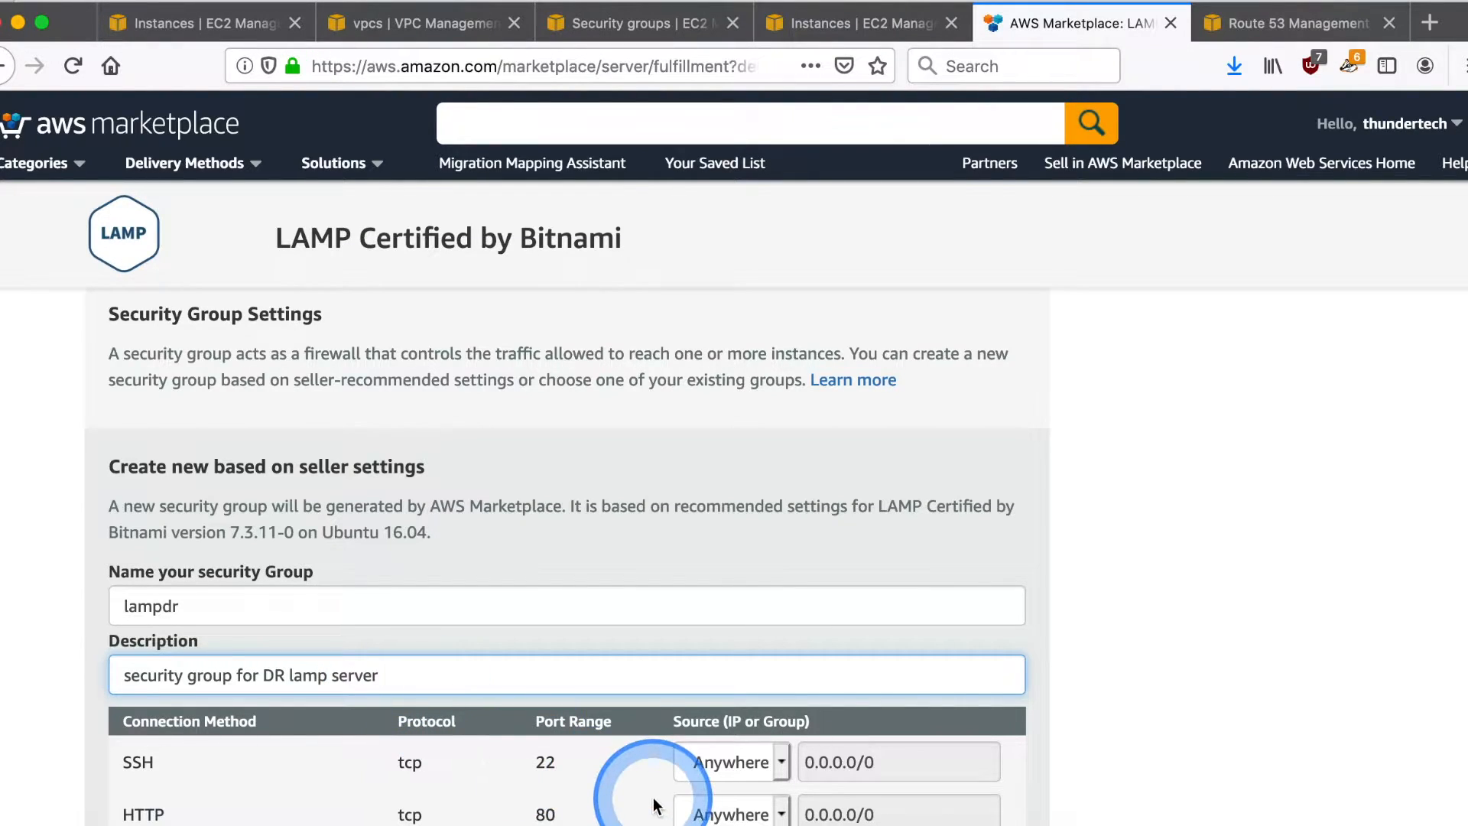
# - Restrict the SSH, HTTP and HTTPS rule sources to My Ip and save the security group
pyautogui.scroll(-3, 654, 805)
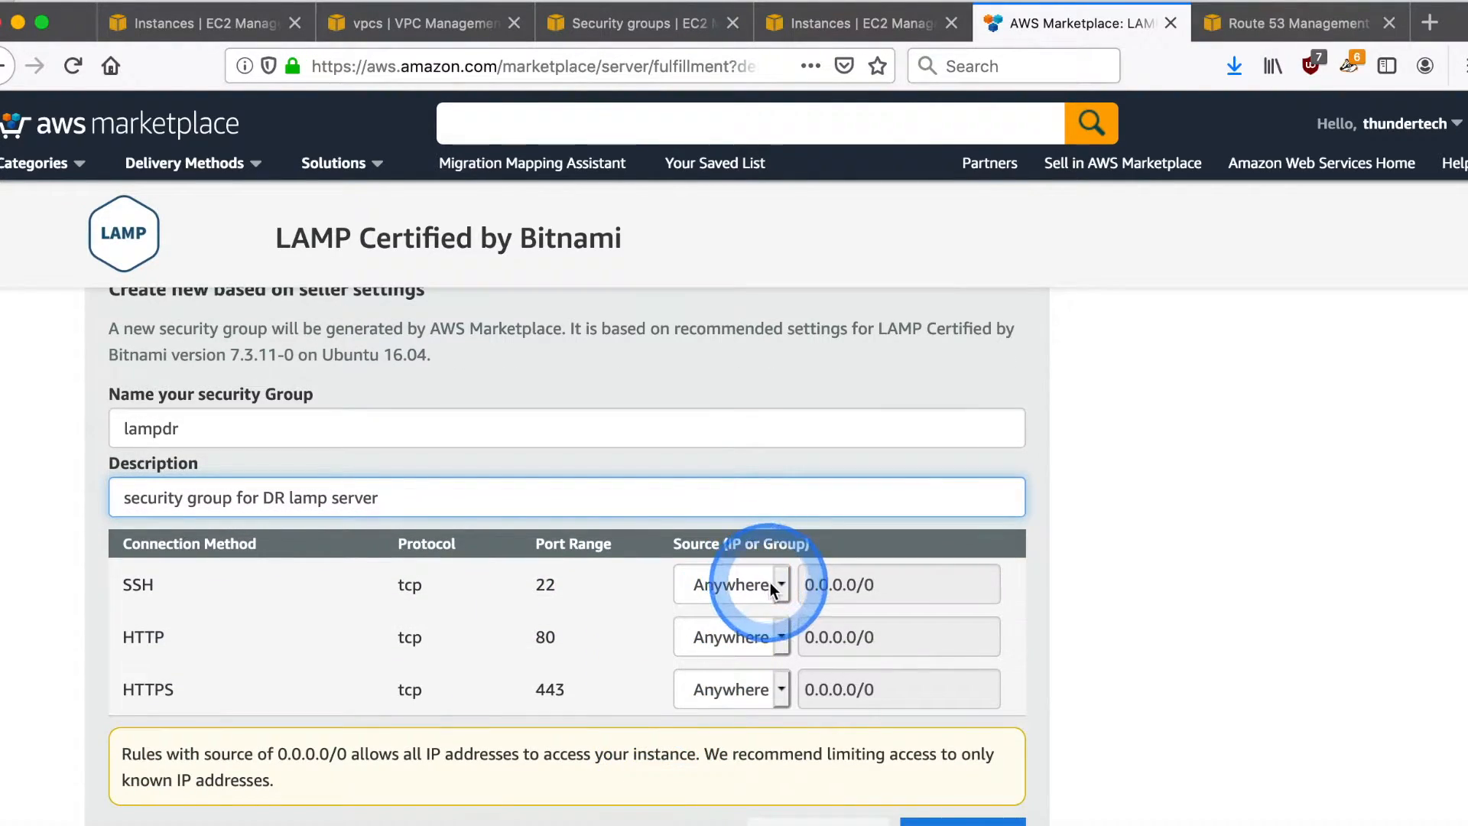
pyautogui.click(780, 585)
pyautogui.click(722, 601)
pyautogui.click(768, 638)
pyautogui.click(768, 655)
pyautogui.click(778, 688)
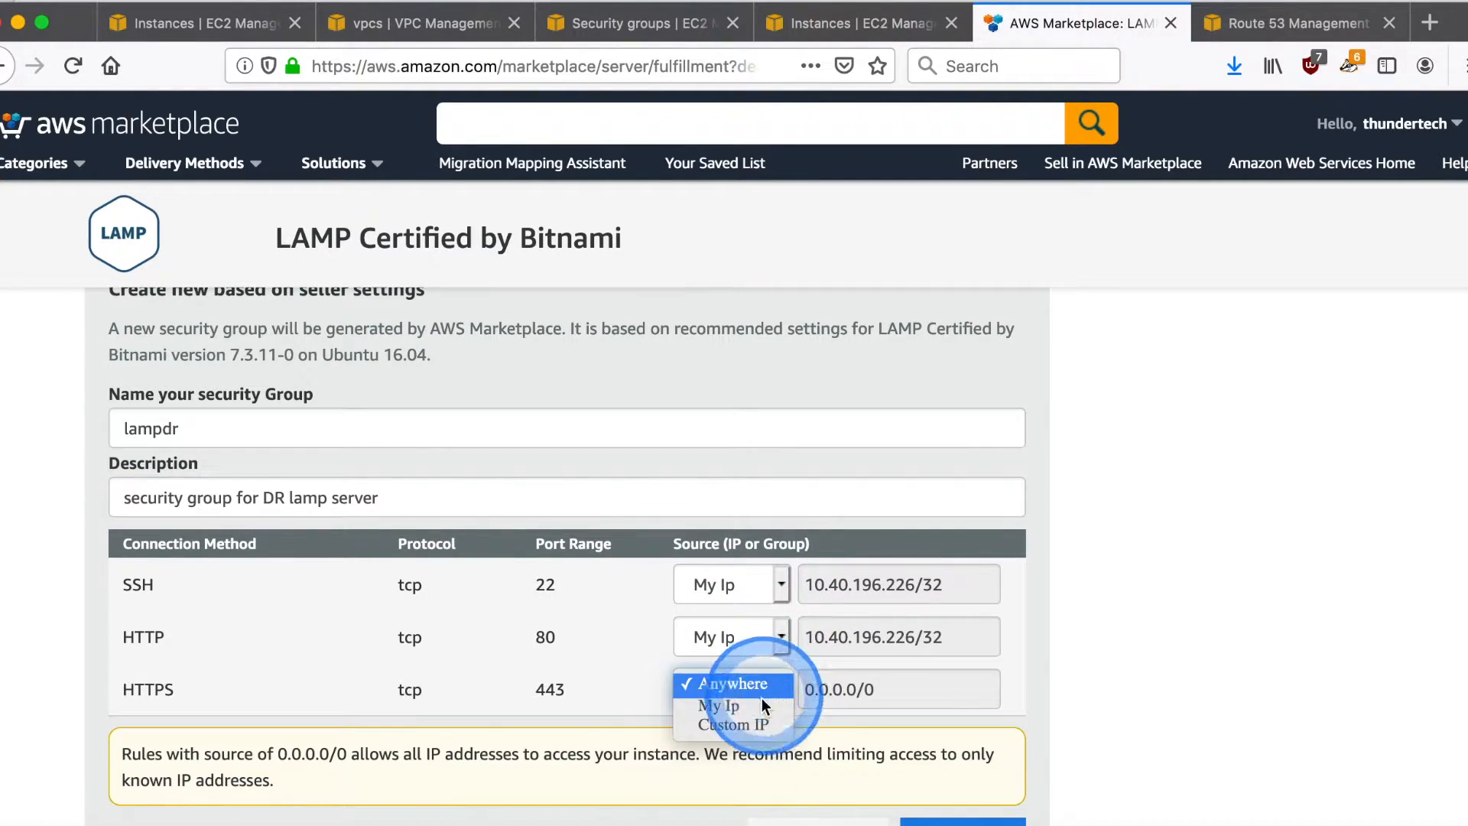
pyautogui.click(759, 705)
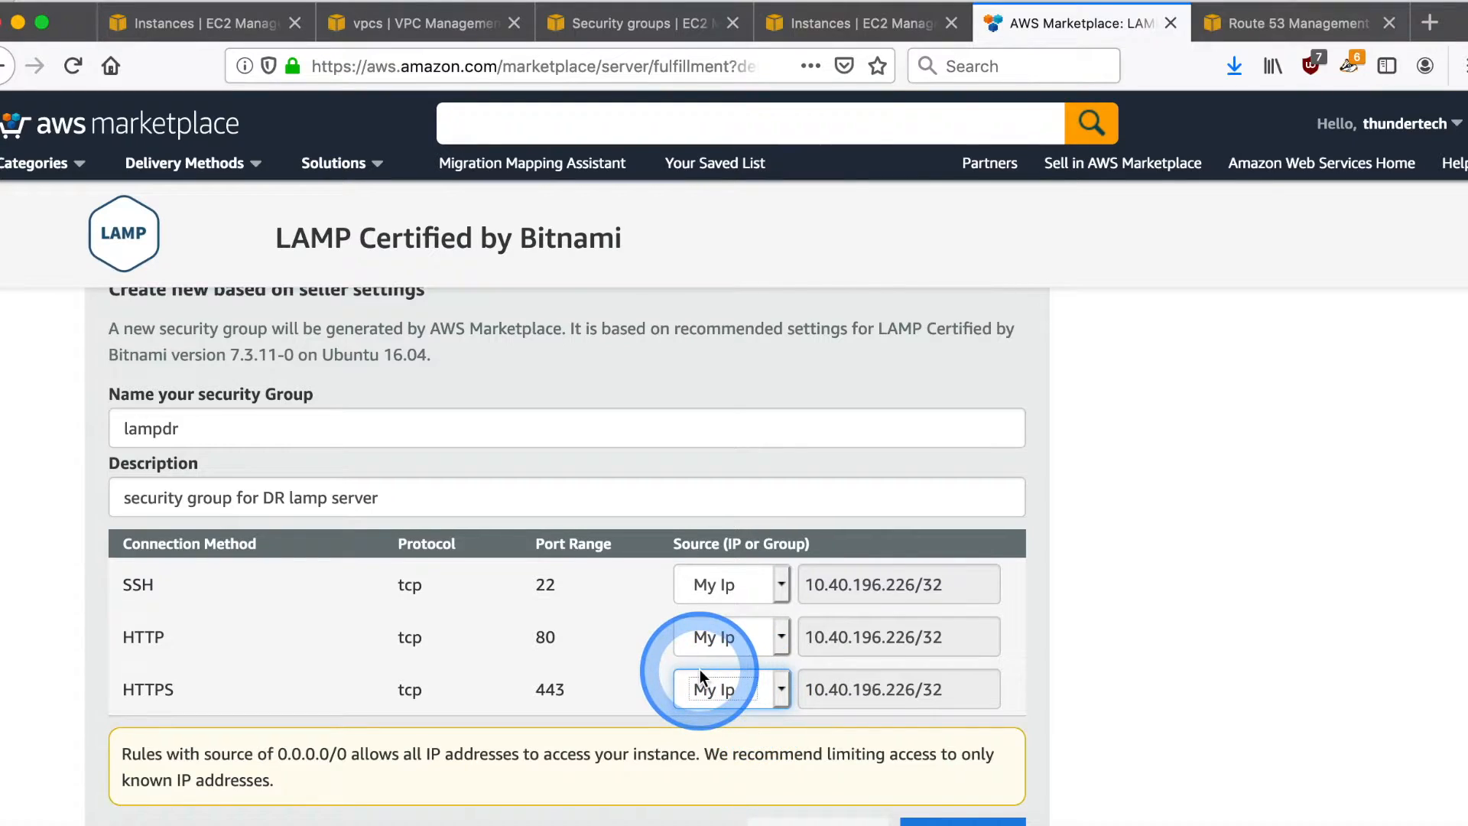
pyautogui.scroll(-3, 700, 672)
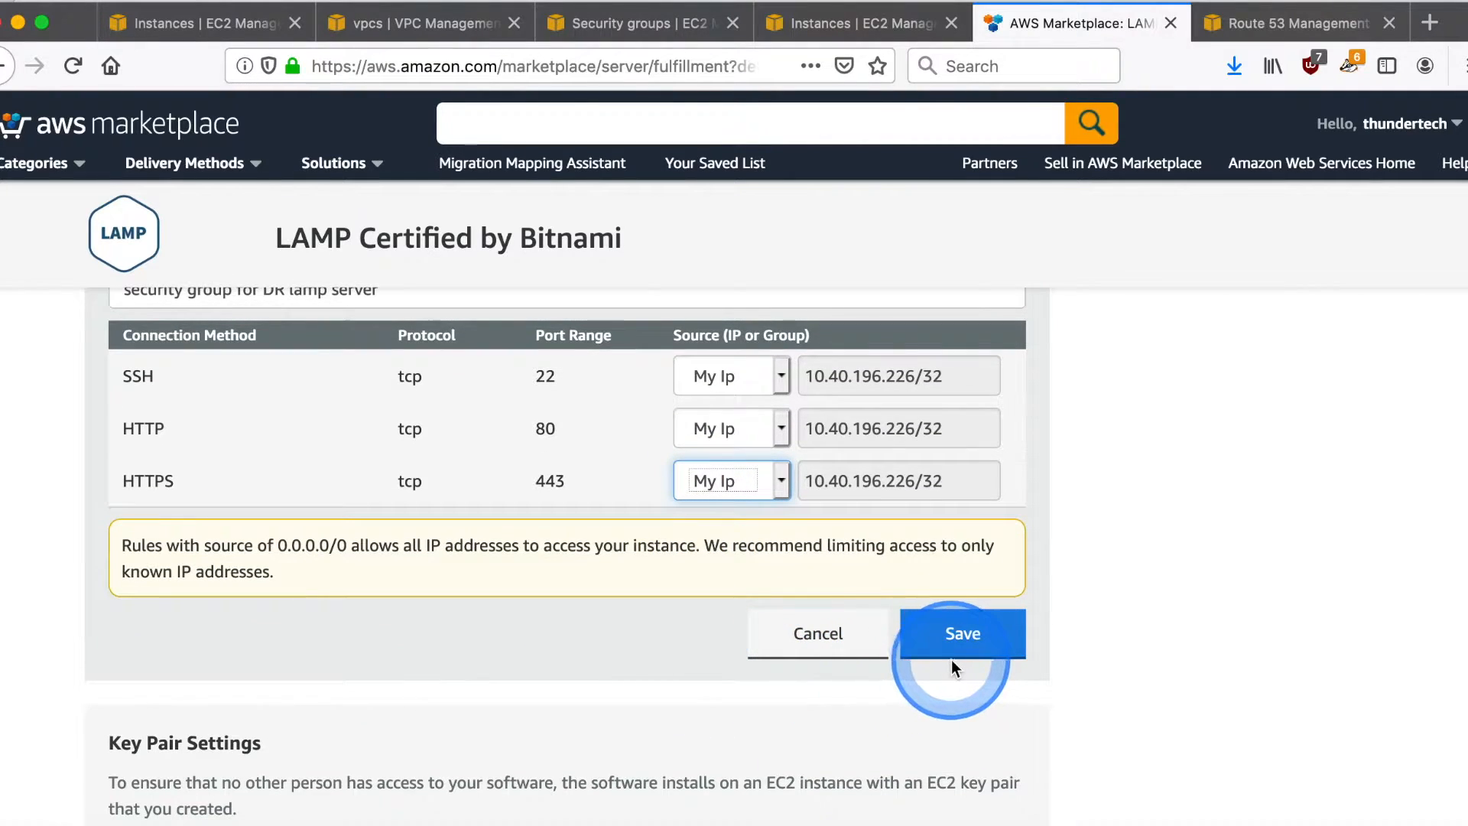
pyautogui.click(961, 656)
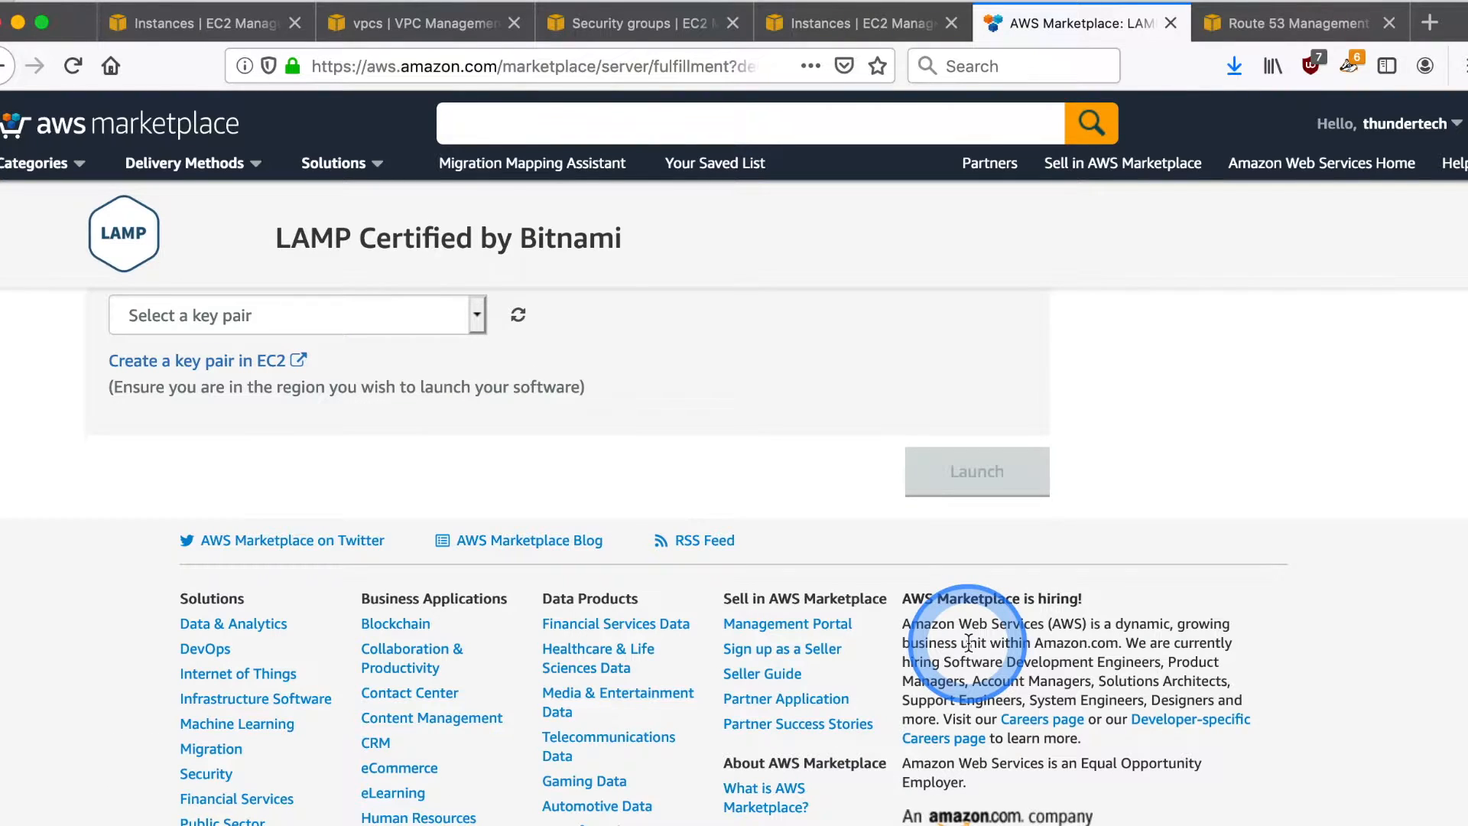
# - Complete the key pair settings for the LAMP deployment and launch the instance
pyautogui.click(589, 475)
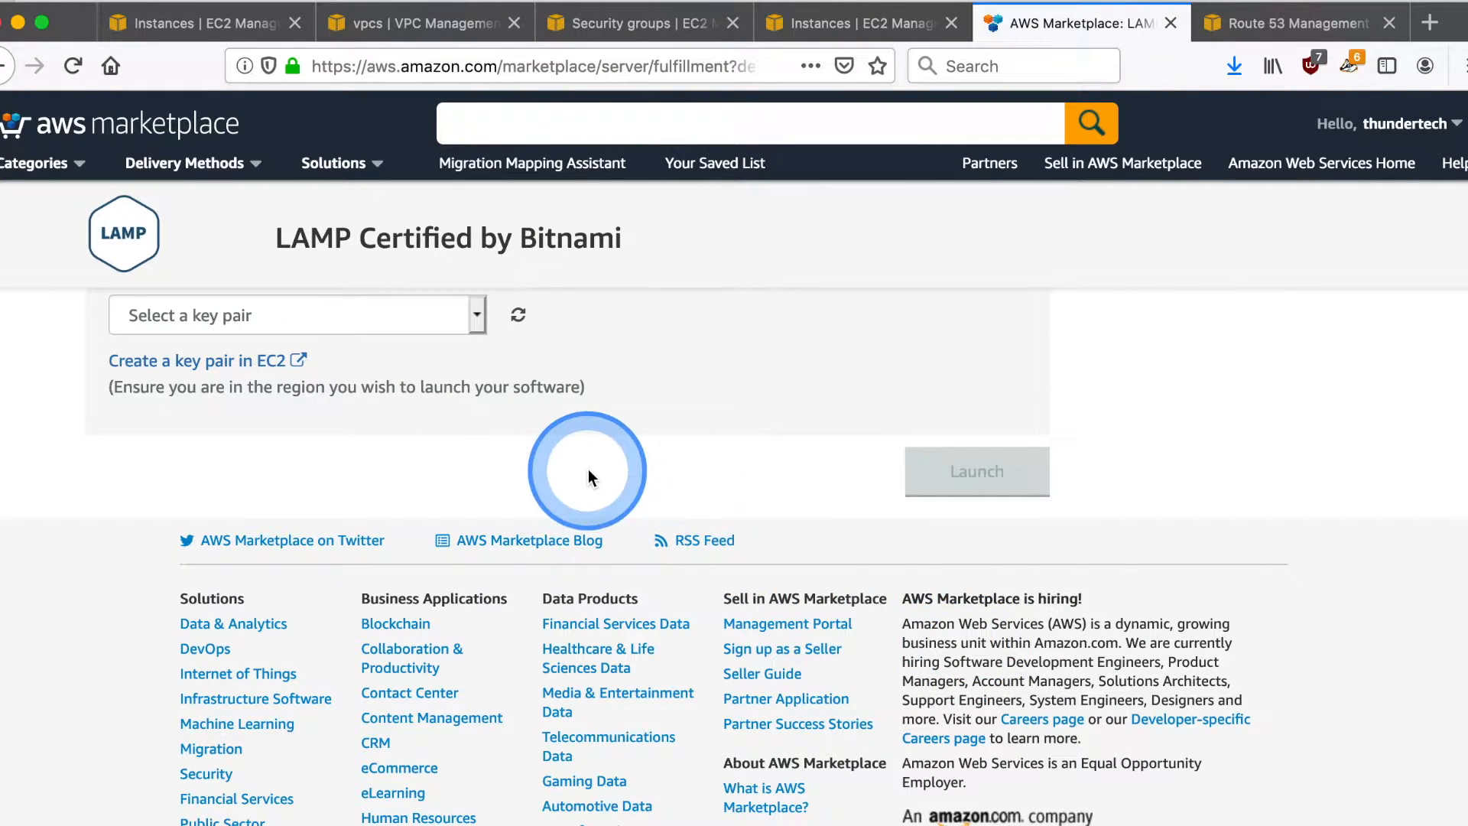
pyautogui.click(520, 569)
pyautogui.click(480, 575)
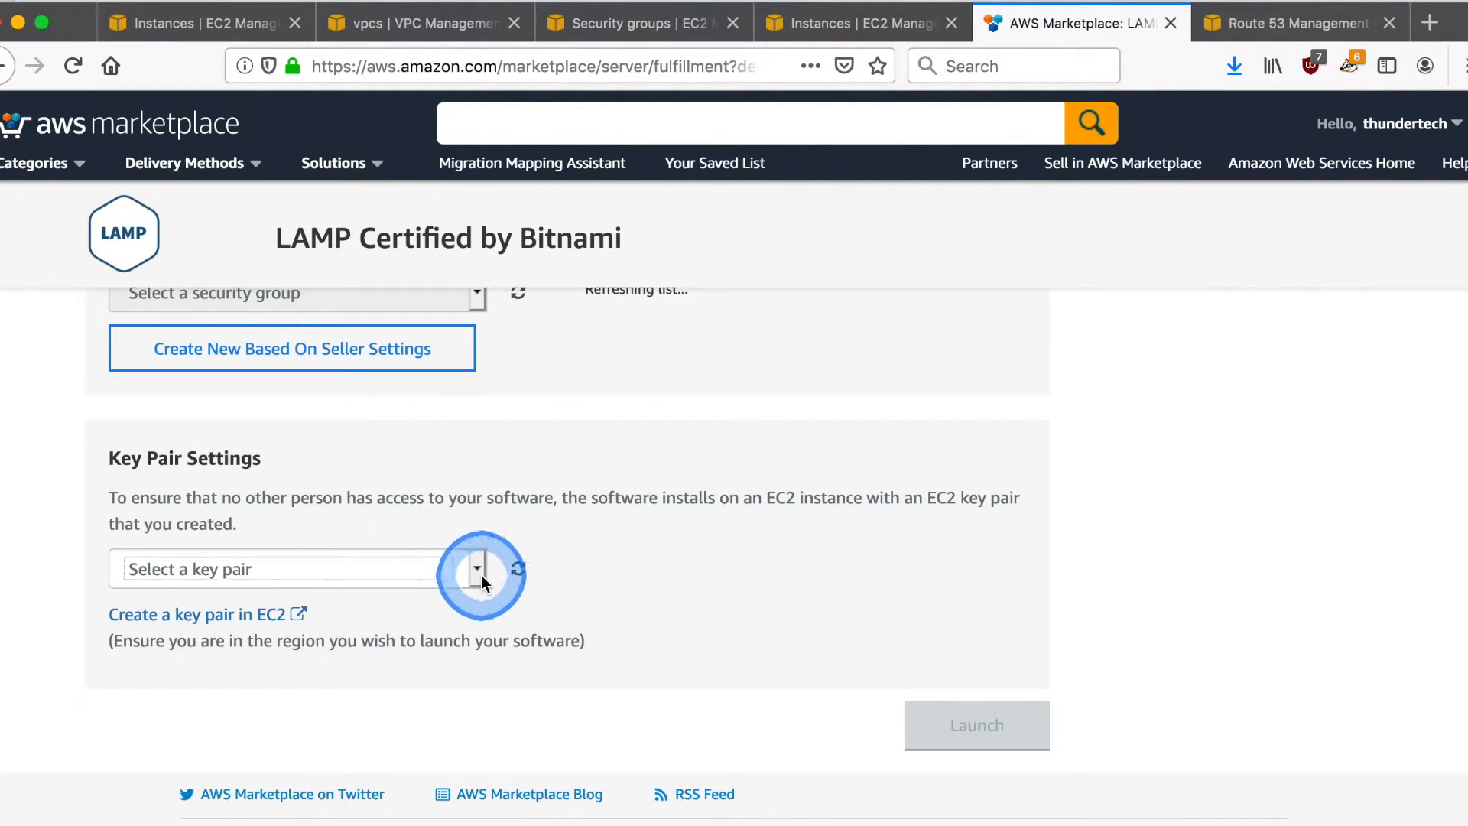
pyautogui.click(433, 607)
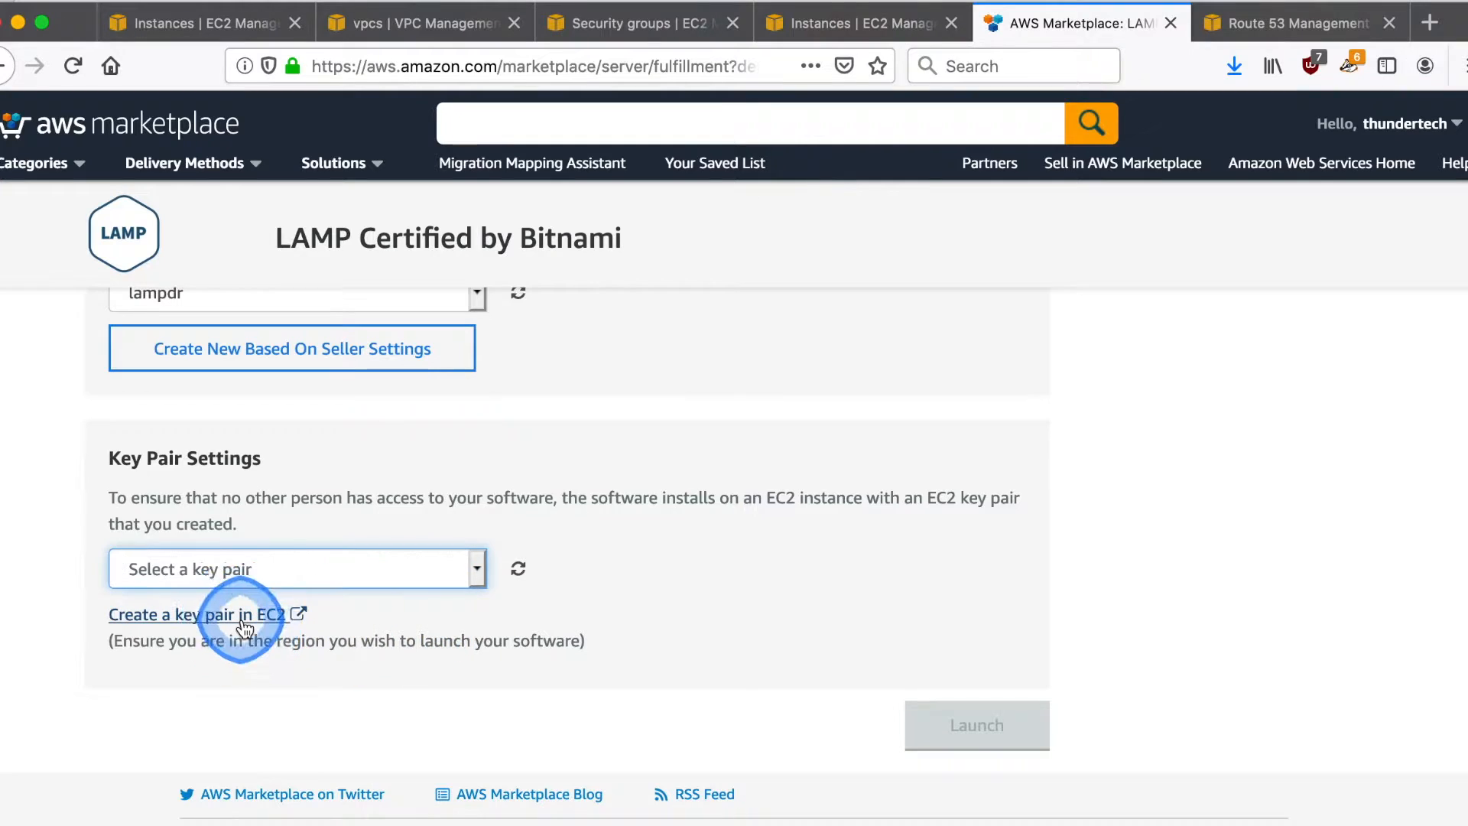
pyautogui.click(242, 616)
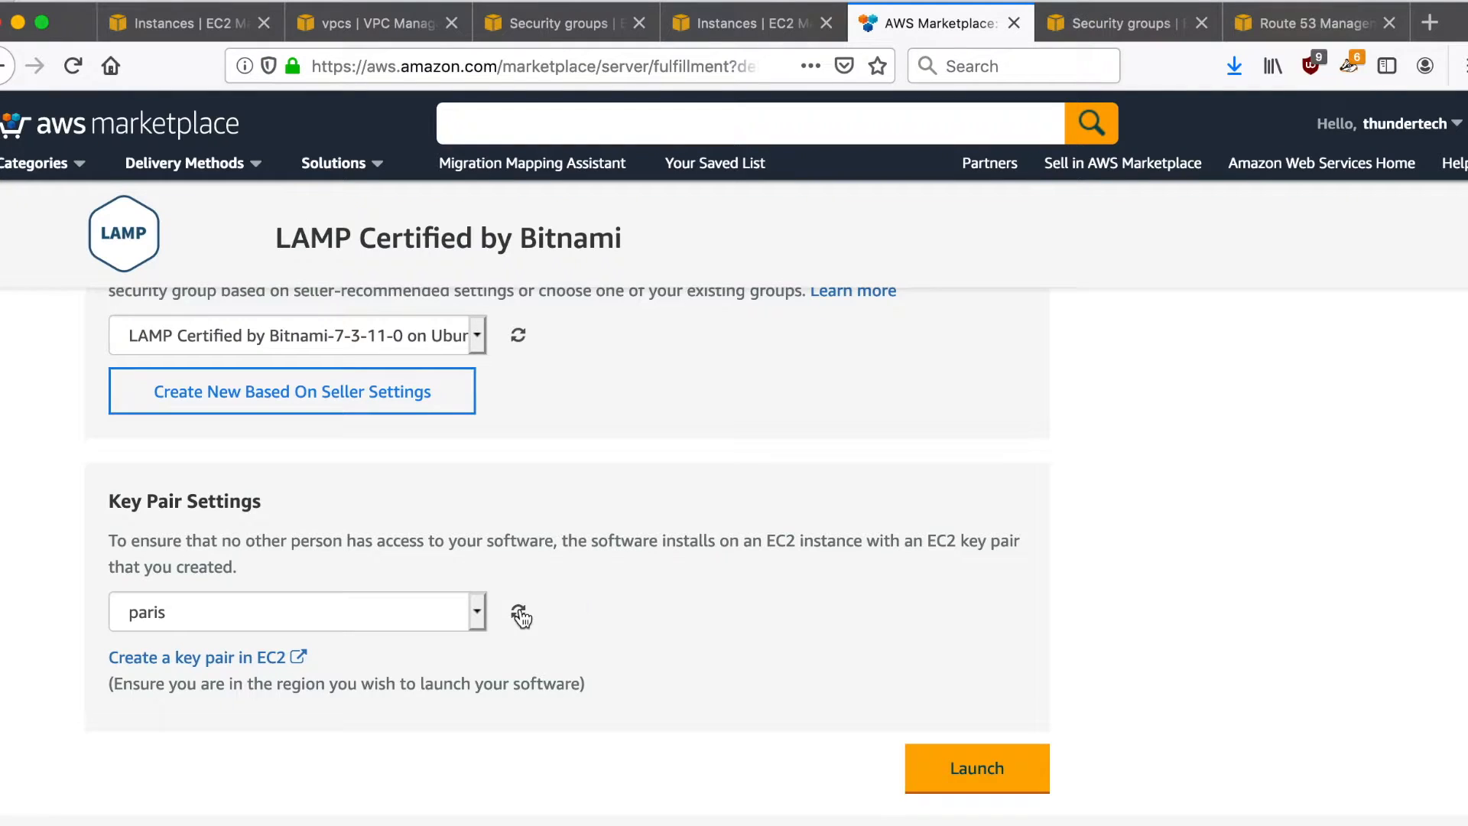
pyautogui.click(520, 612)
pyautogui.click(967, 766)
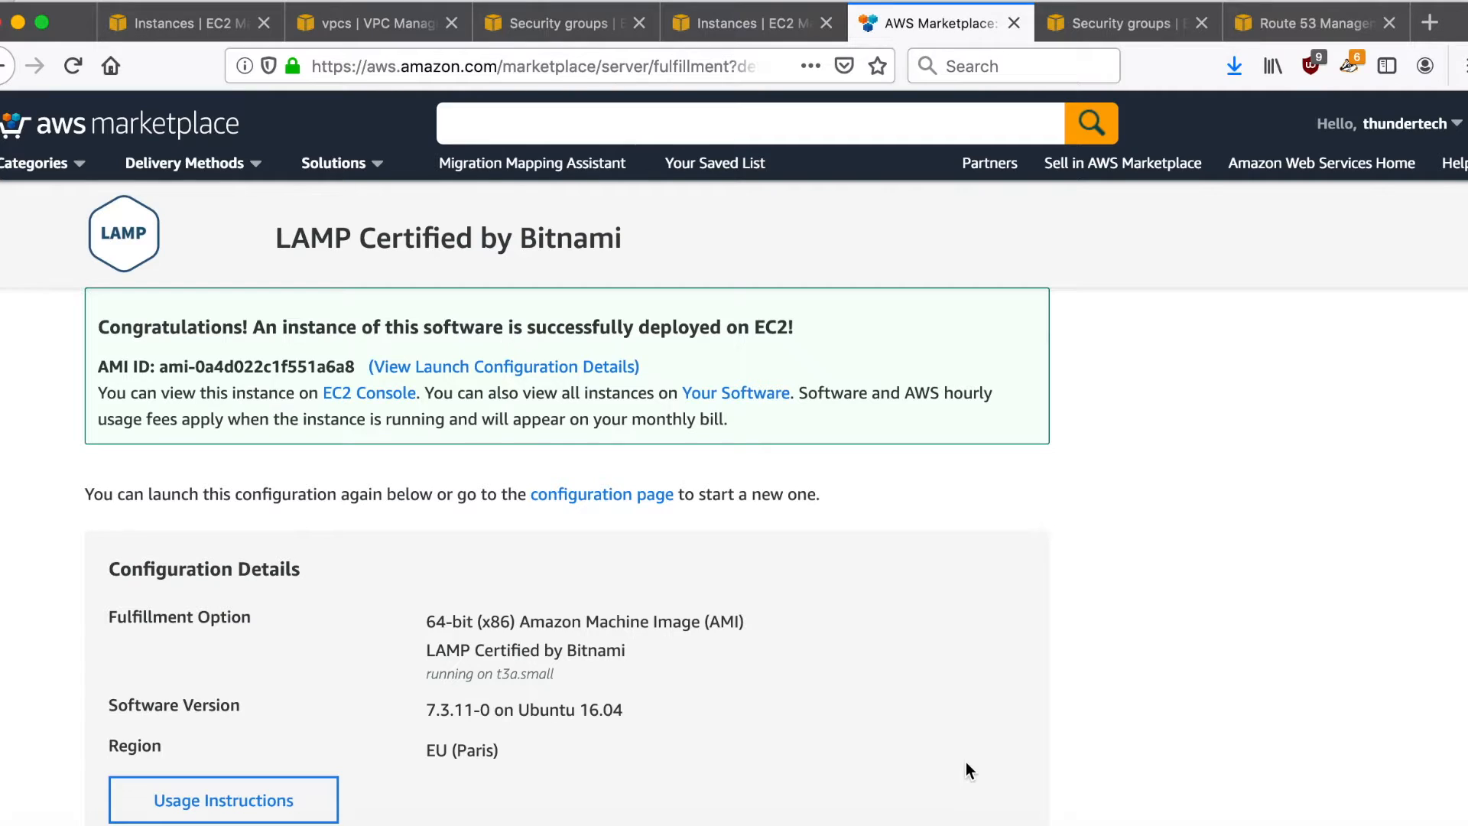
# - Refresh the Paris EC2 instance list and stop the newly launched t3a.small instance
pyautogui.click(764, 22)
pyautogui.click(1373, 190)
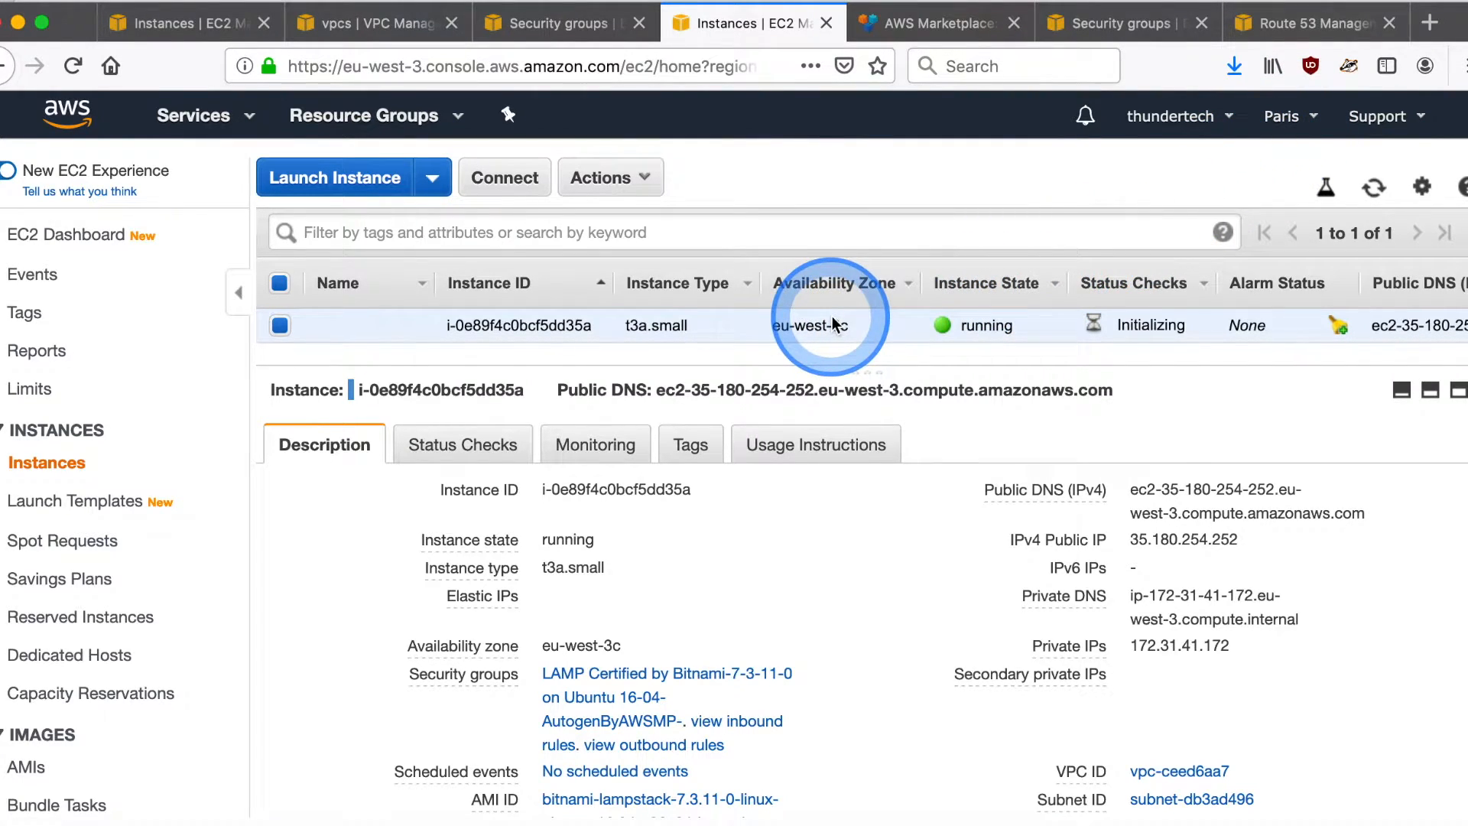
pyautogui.rightClick(659, 327)
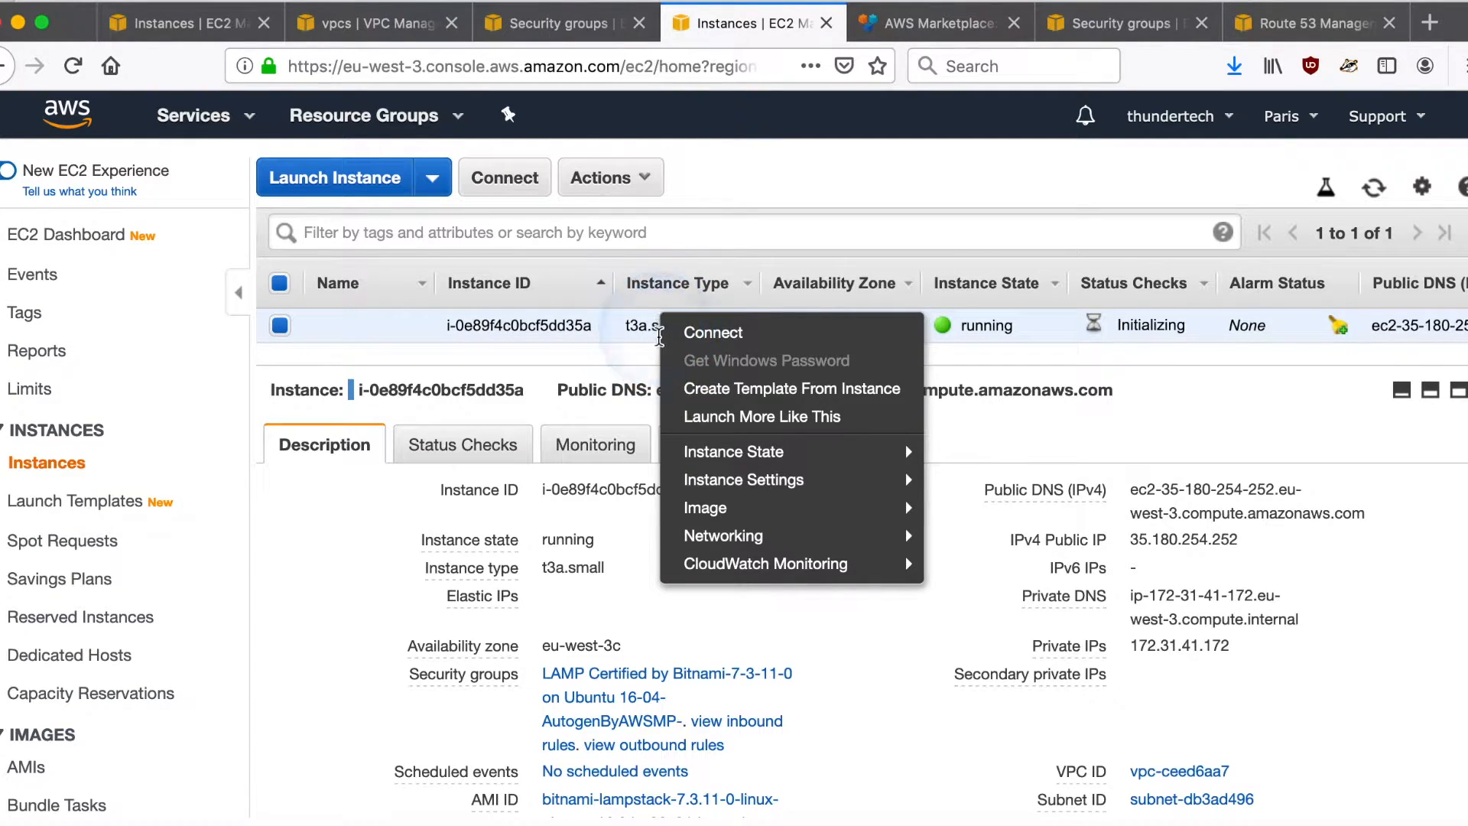
pyautogui.moveTo(916, 462)
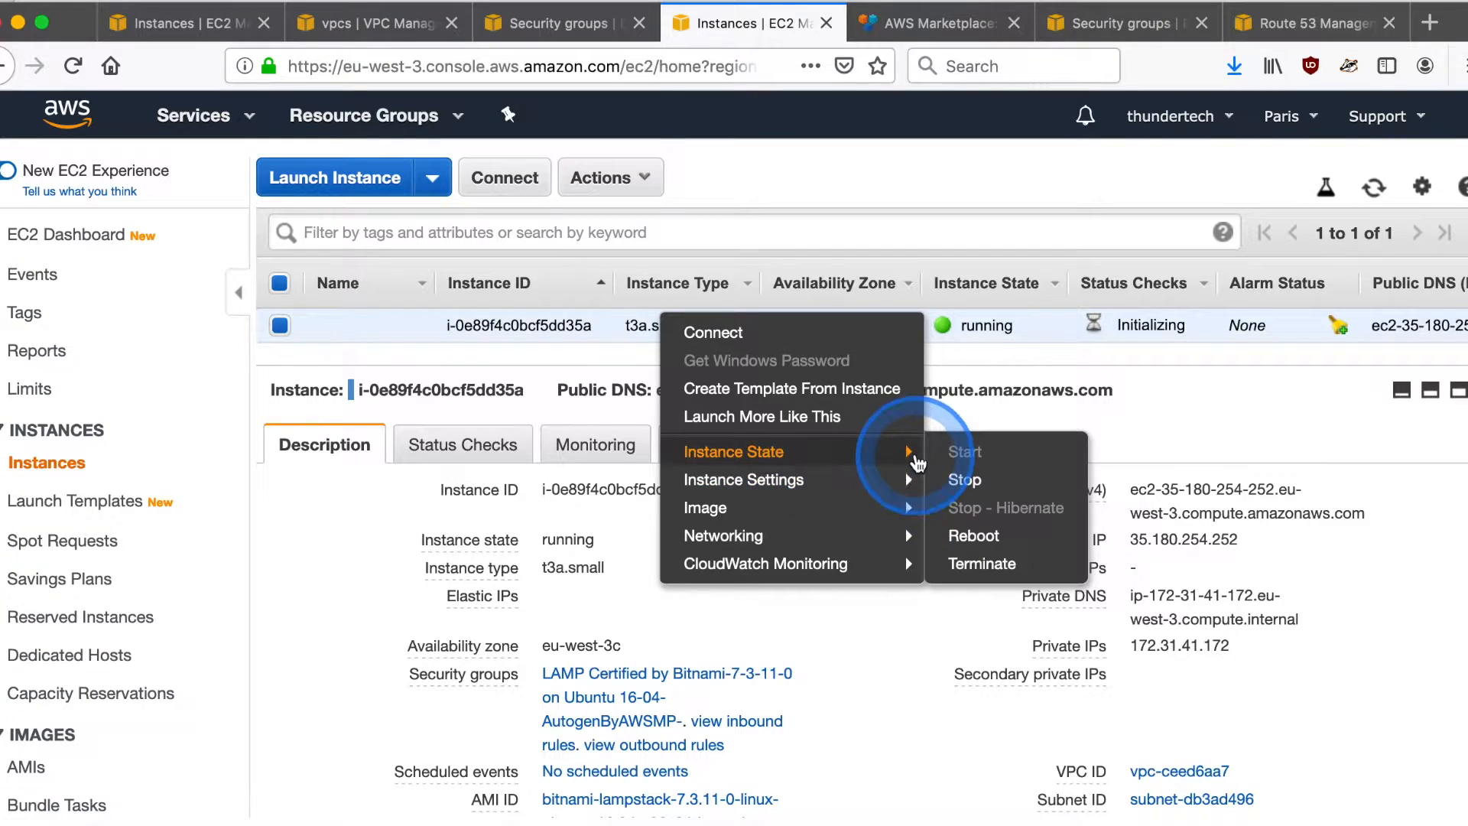
pyautogui.click(964, 480)
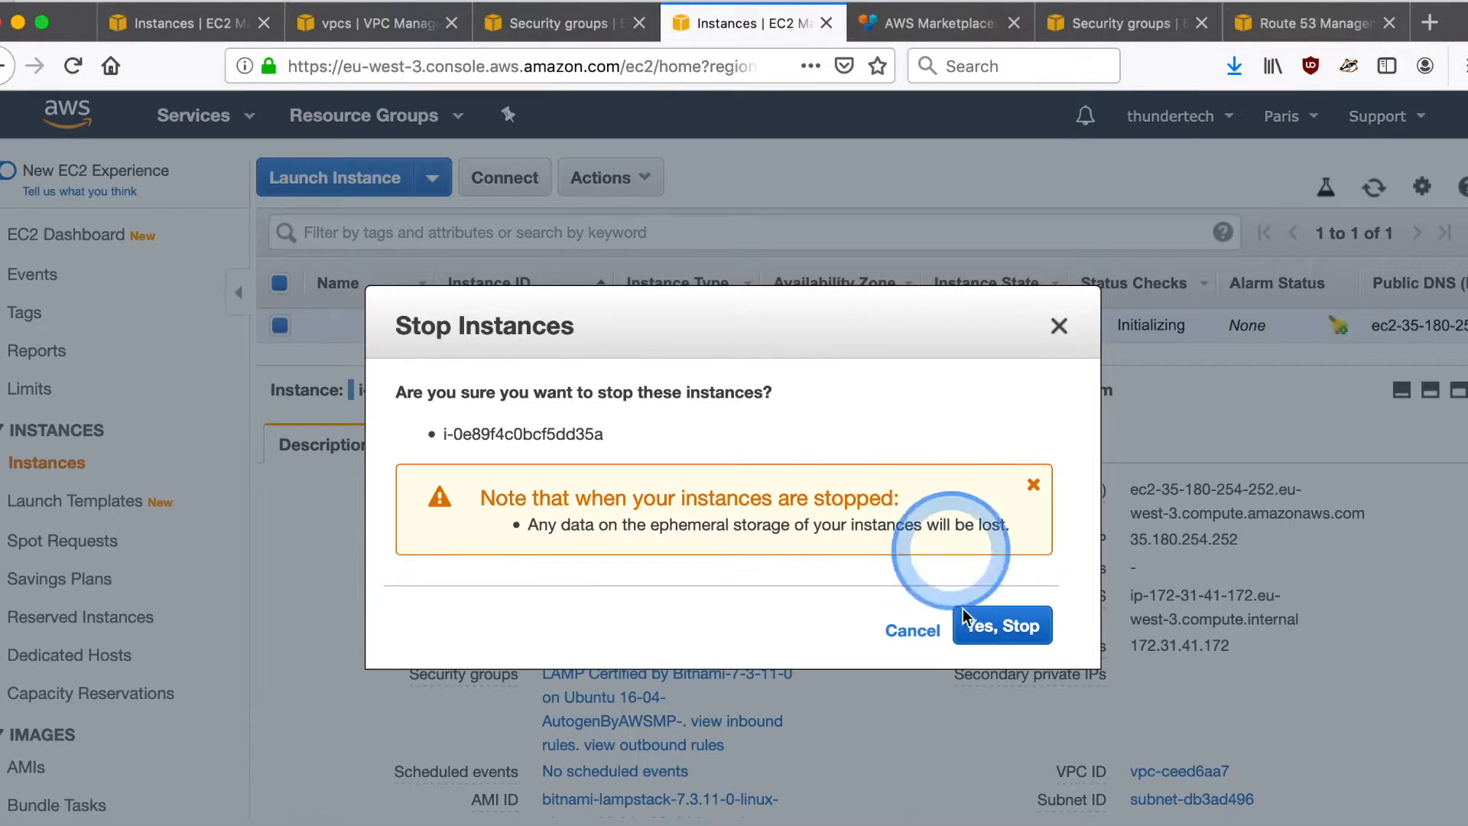
pyautogui.click(997, 631)
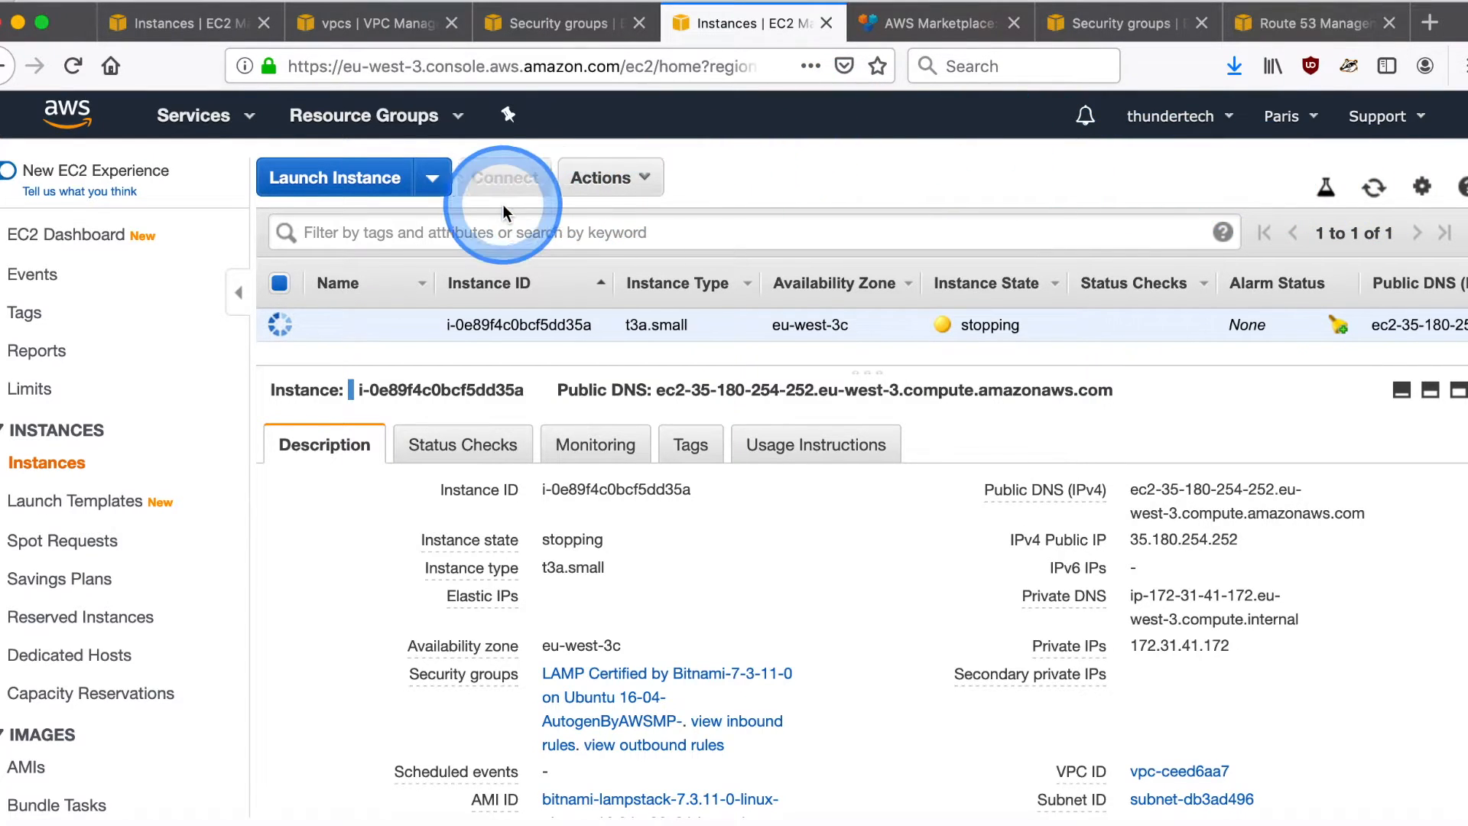
pyautogui.click(153, 23)
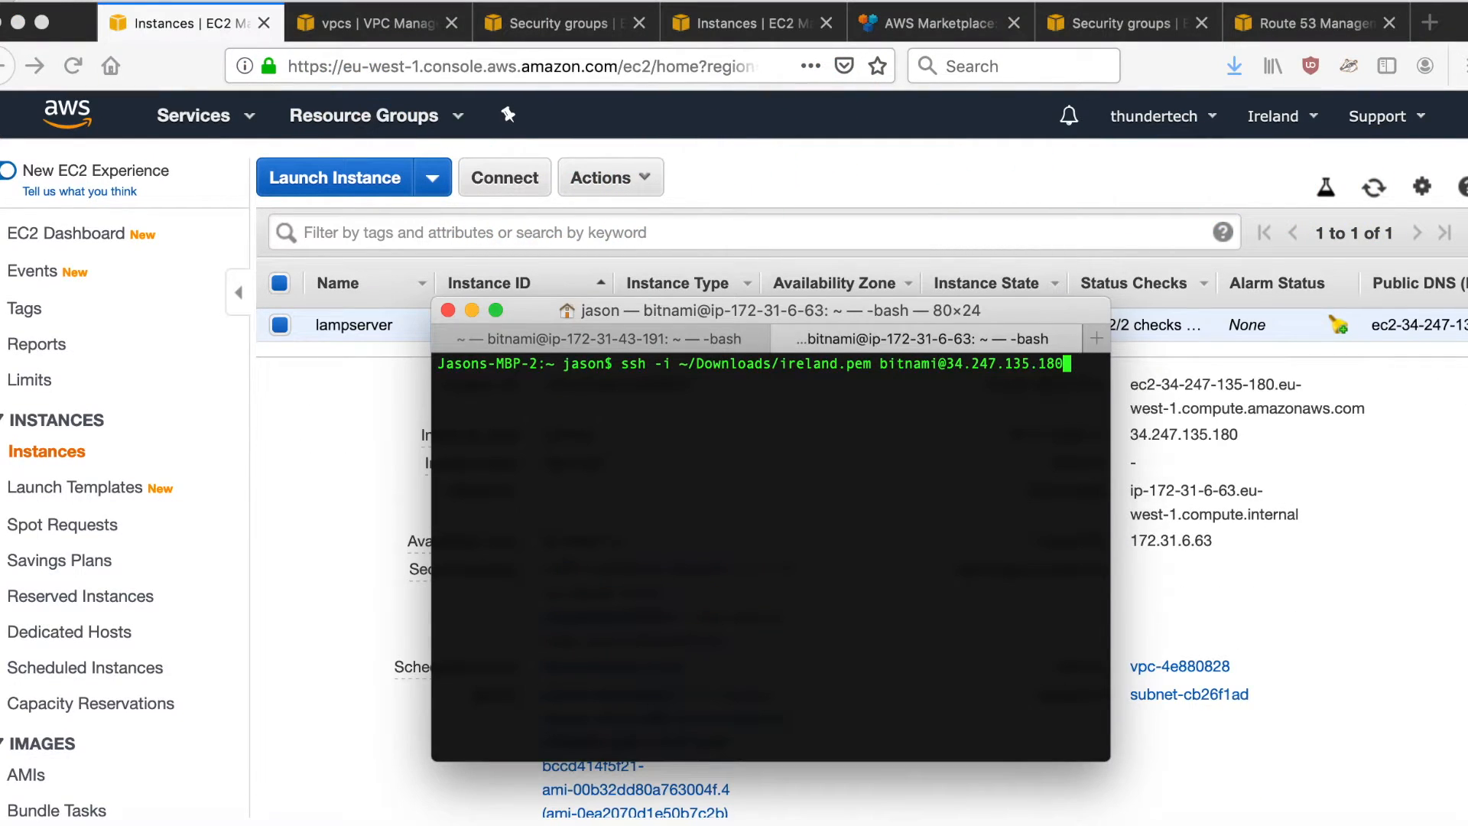
pyautogui.press('Return')
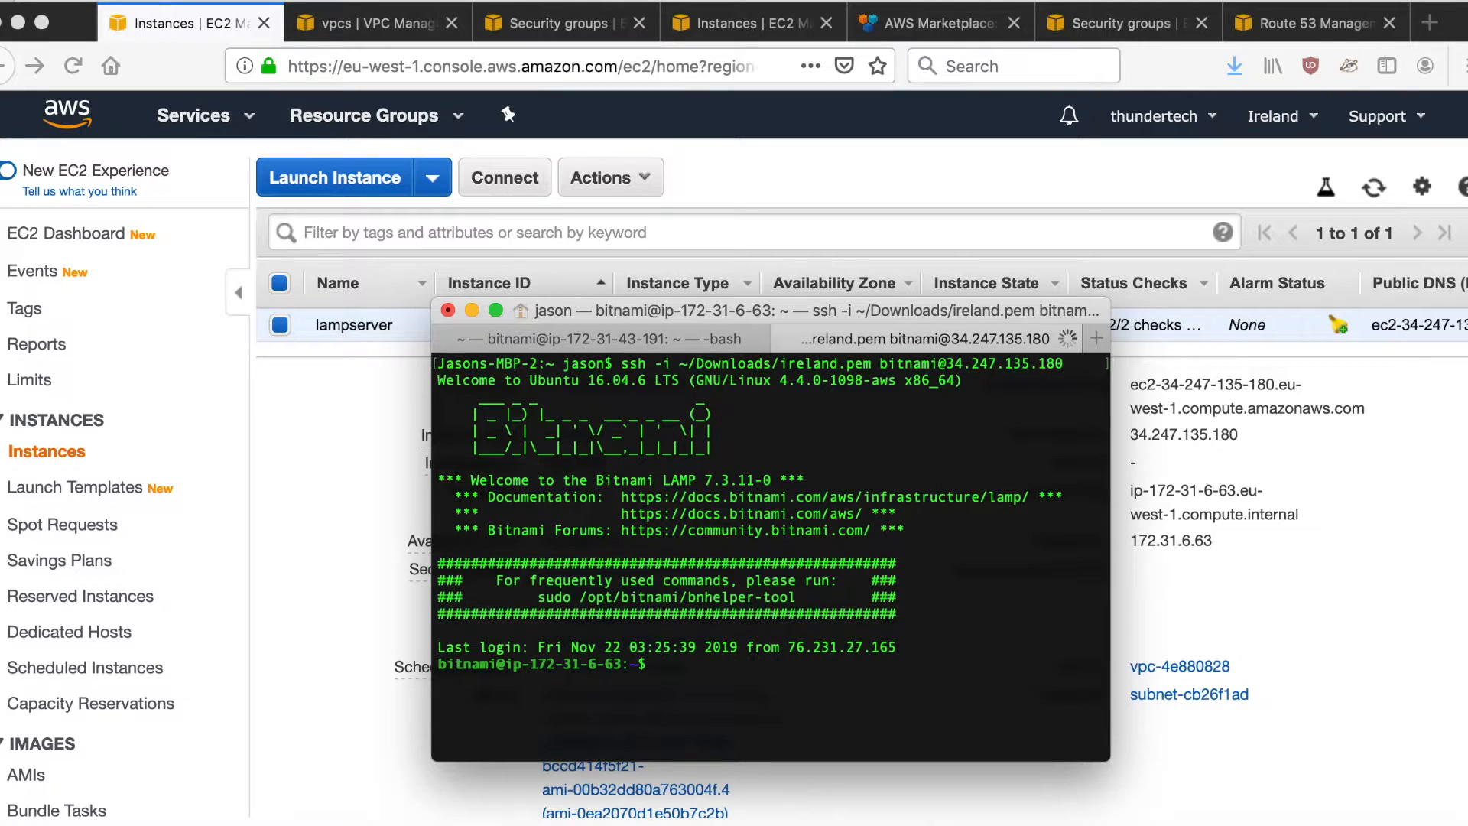
pyautogui.write('mysql -h localhost -u druser -p$DBPASS')
pyautogui.press('Return')
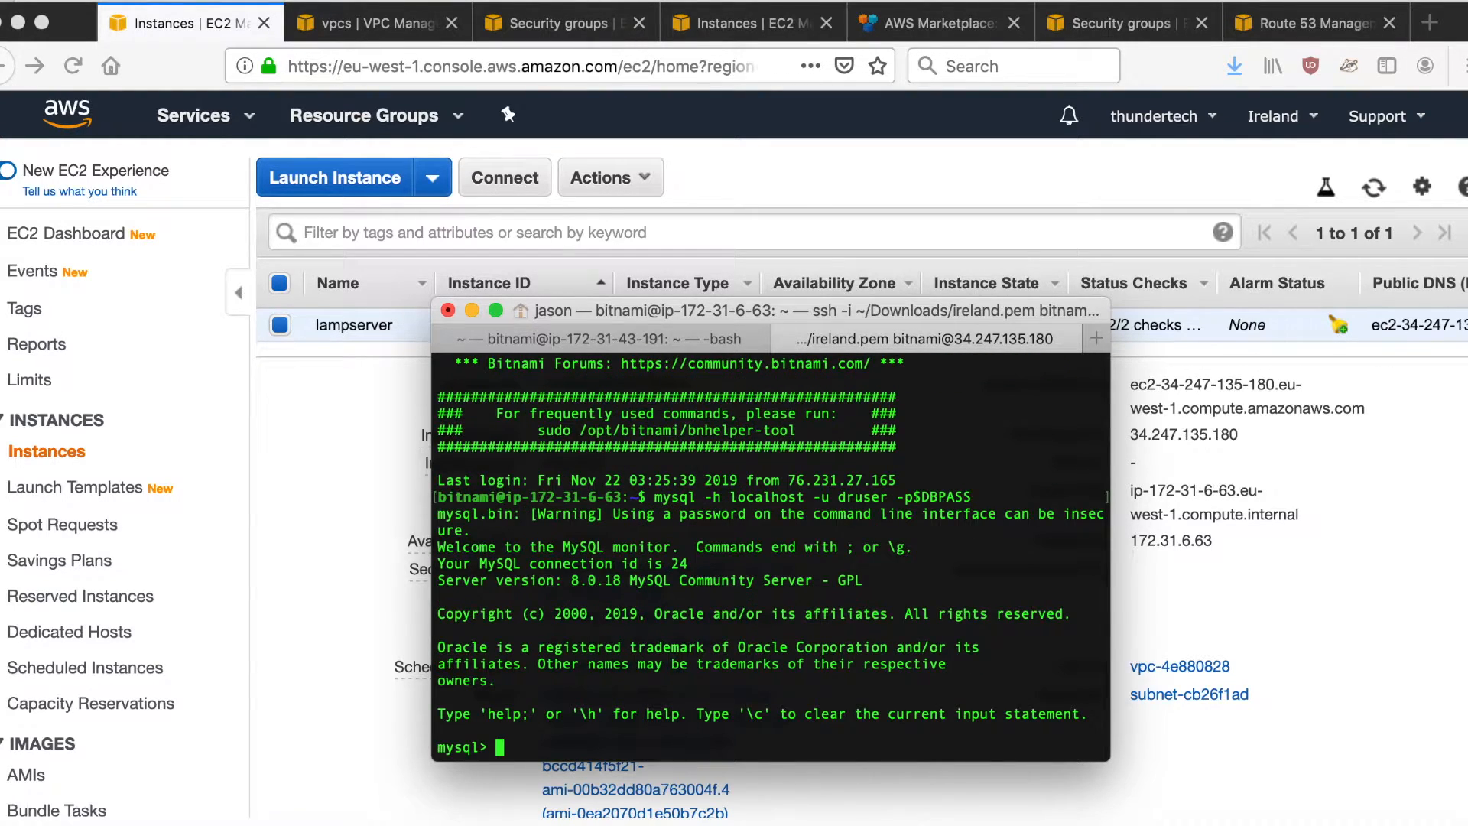
# - Run "select * from drtest.drtest;" at the MySQL prompt on the Ireland server
pyautogui.write('select * from drtest.drtest;')
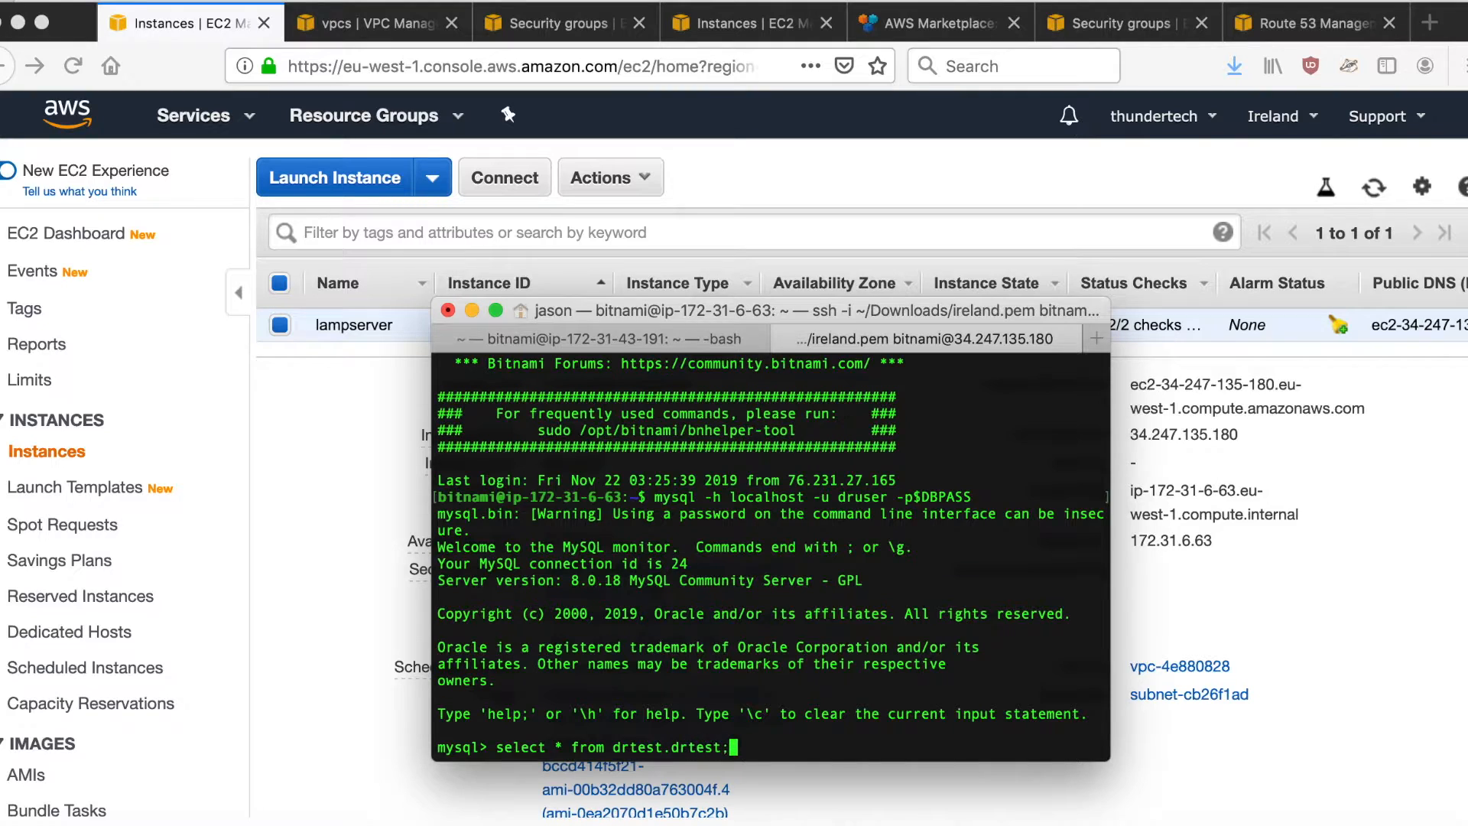
pyautogui.press('Return')
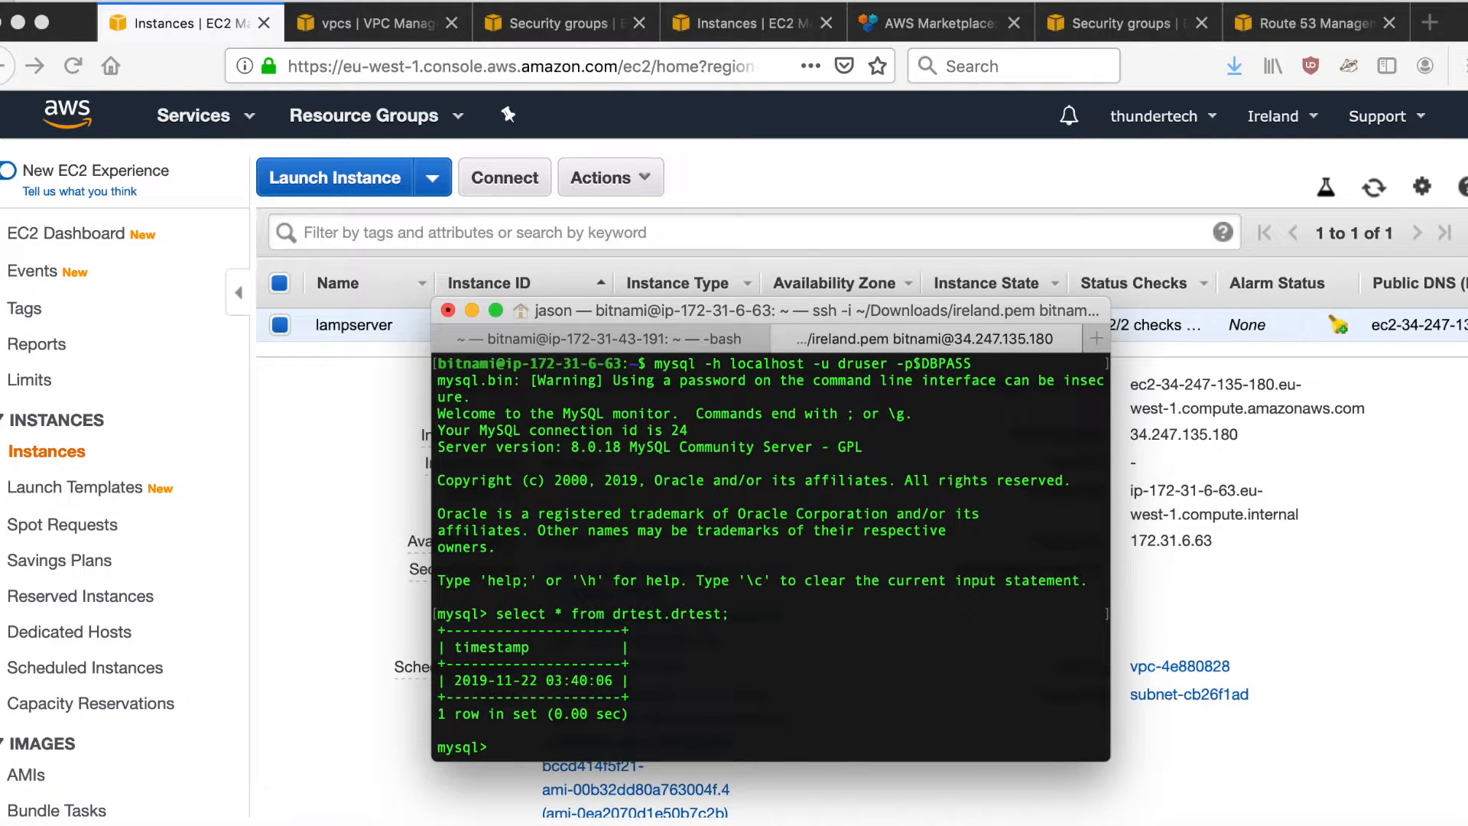
# - Recall the previous statement, clear it and enter "commit;" at the MySQL prompt
pyautogui.press('Up')
pyautogui.press('BackSpace')
pyautogui.press('BackSpace')
pyautogui.press('BackSpace')
pyautogui.press('BackSpace')
pyautogui.press('BackSpace')
pyautogui.press('BackSpace')
pyautogui.press('BackSpace')
pyautogui.press('BackSpace')
pyautogui.press('BackSpace')
pyautogui.press('BackSpace')
pyautogui.press('BackSpace')
pyautogui.press('BackSpace')
pyautogui.press('BackSpace')
pyautogui.press('BackSpace')
pyautogui.press('BackSpace')
pyautogui.press('BackSpace')
pyautogui.press('BackSpace')
pyautogui.press('BackSpace')
pyautogui.press('BackSpace')
pyautogui.press('BackSpace')
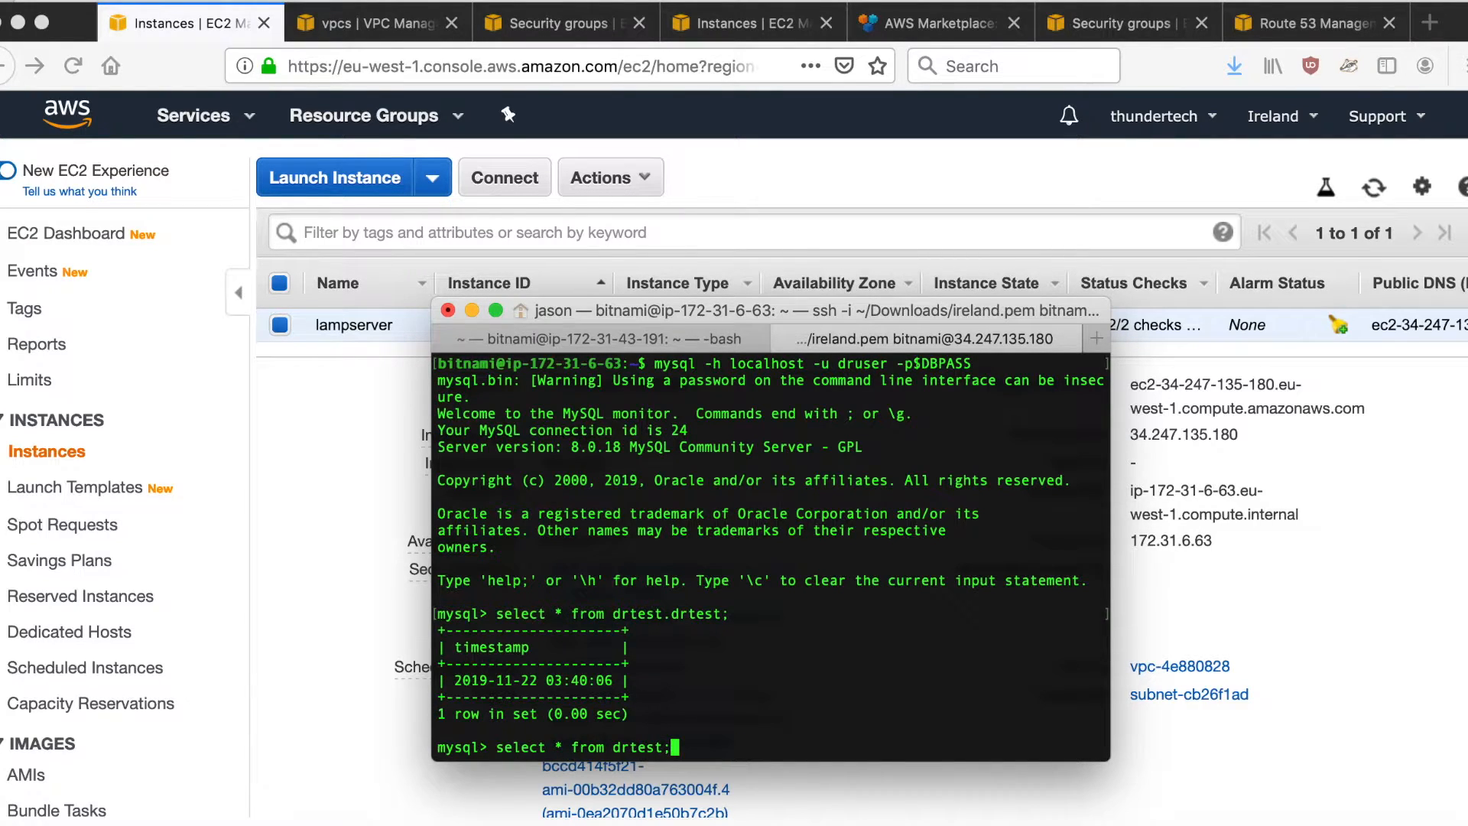
pyautogui.write('commit;')
pyautogui.press('Up')
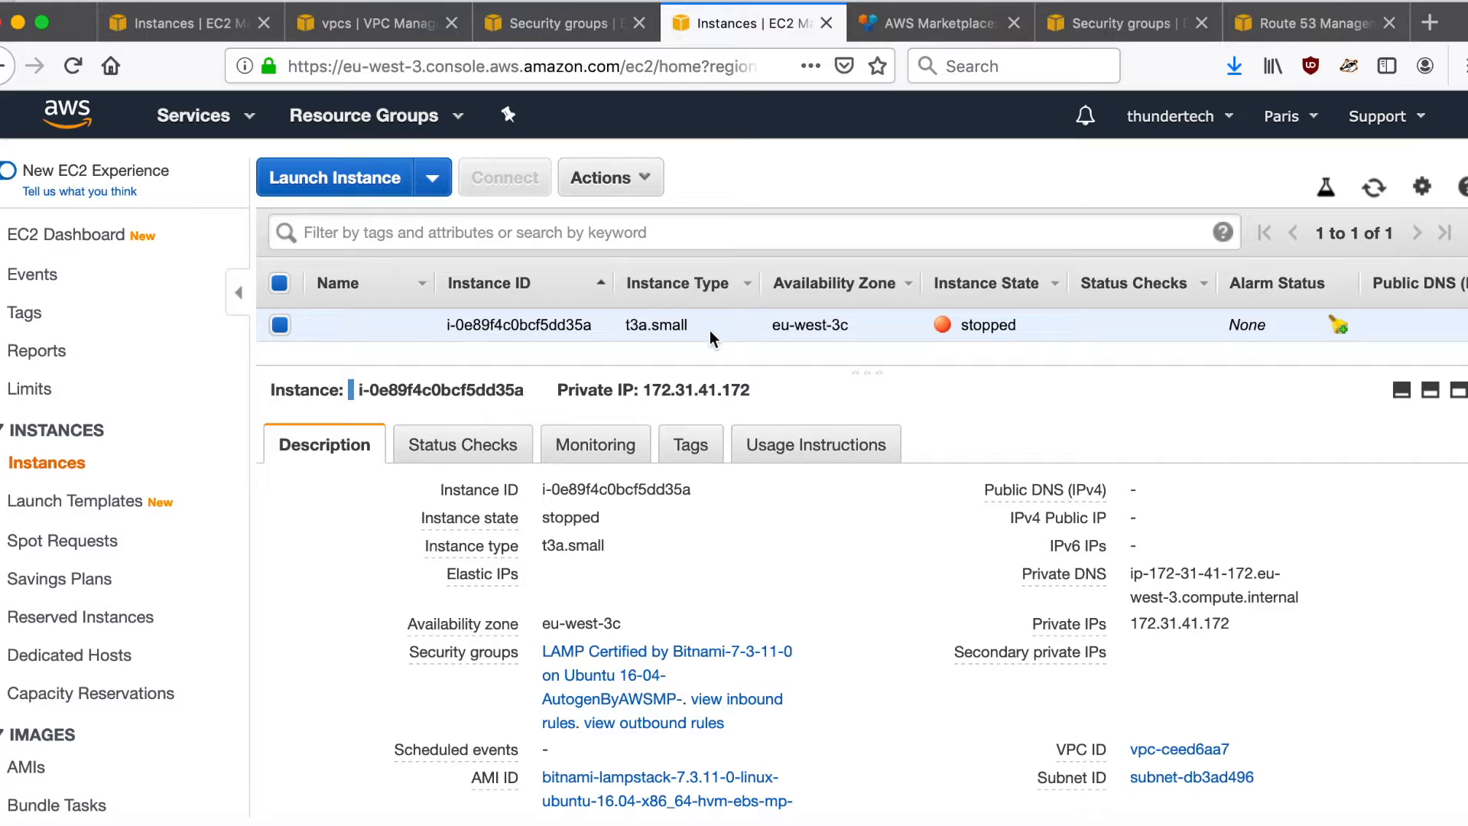
# - Open the EBS volume behind the Ireland lampserver's root device /dev/sda1
pyautogui.click(196, 29)
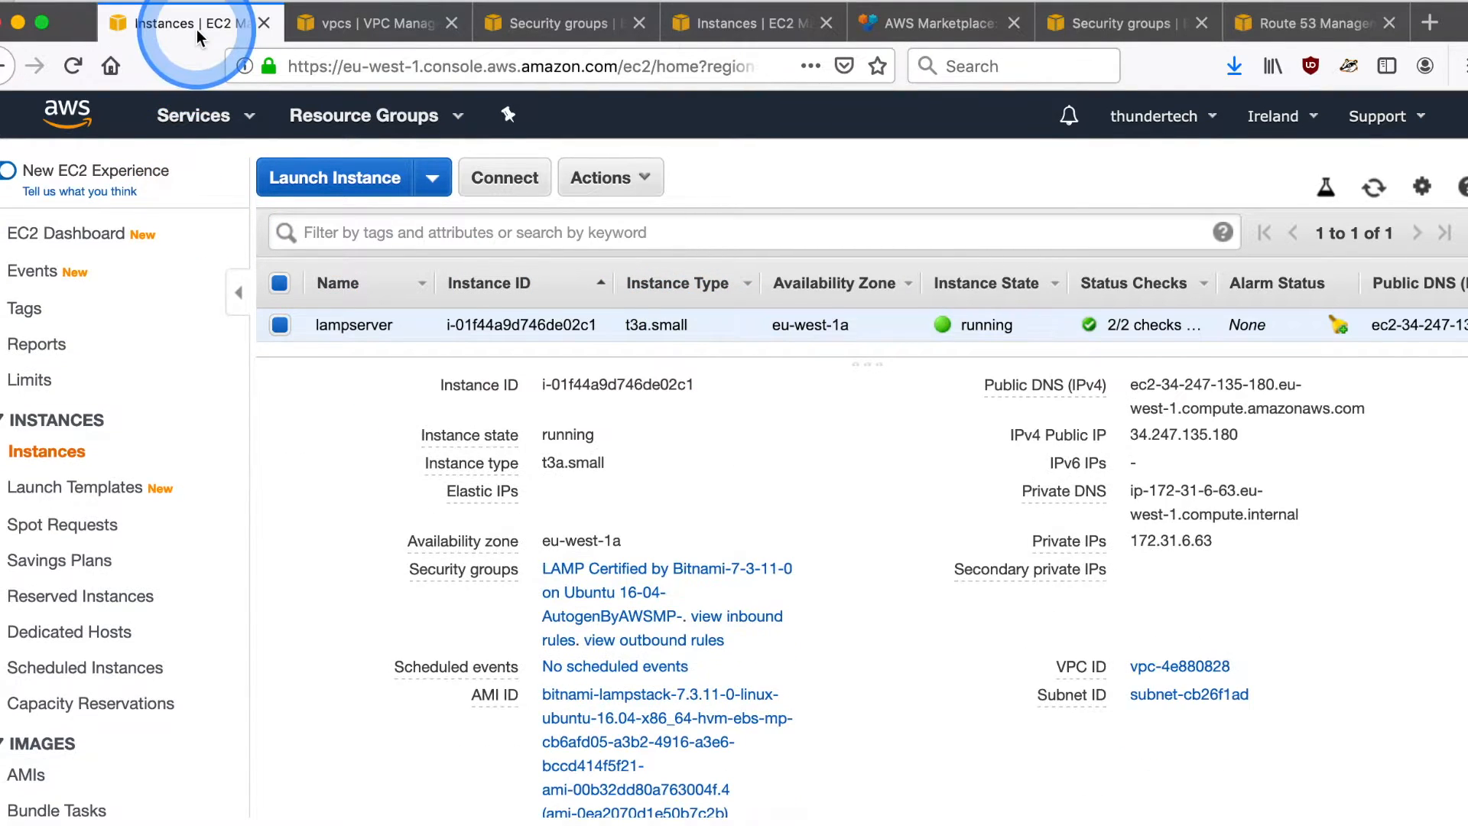
pyautogui.click(716, 510)
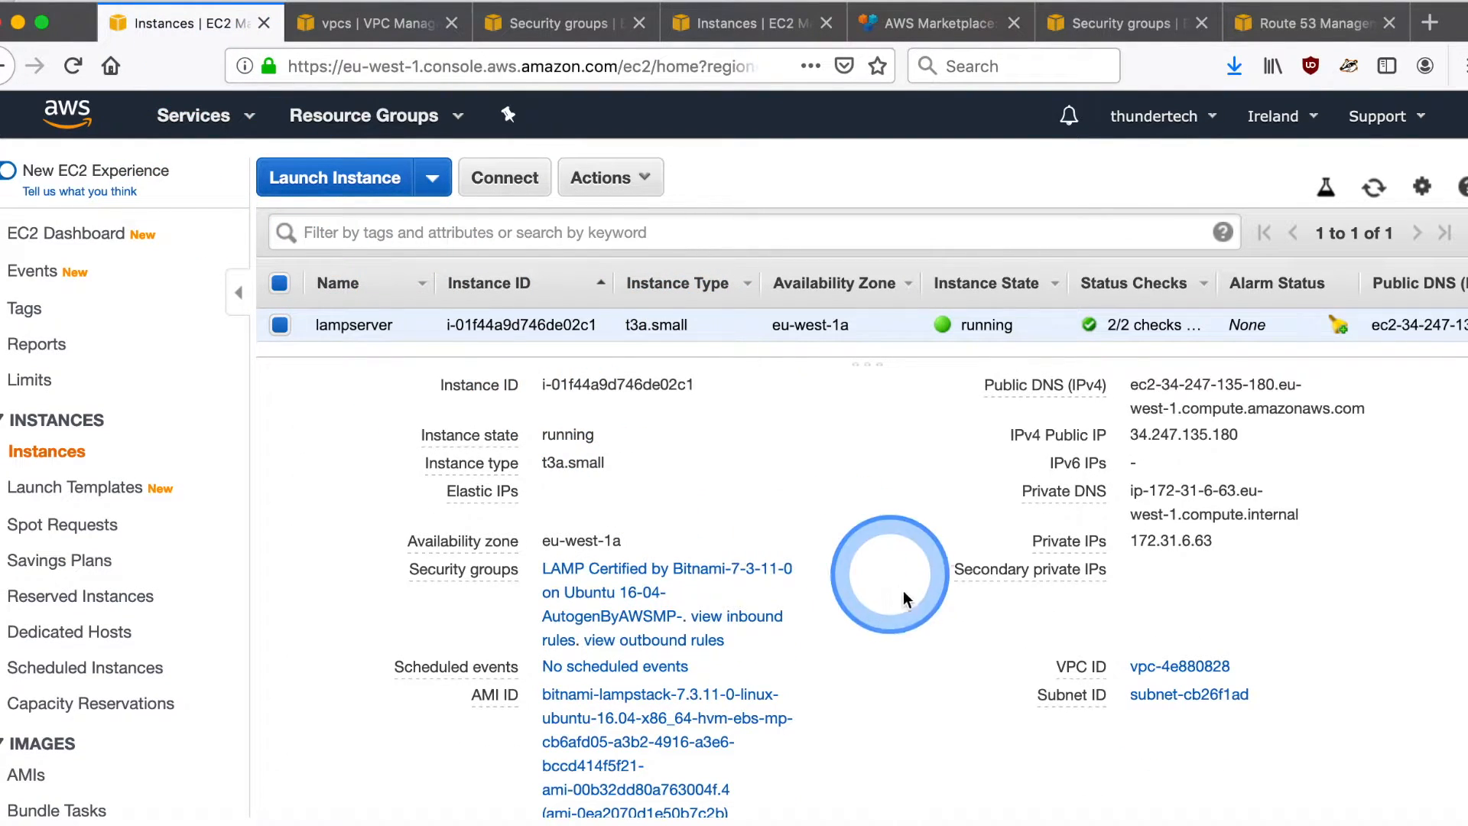
pyautogui.scroll(-5, 905, 594)
pyautogui.scroll(-1, 905, 594)
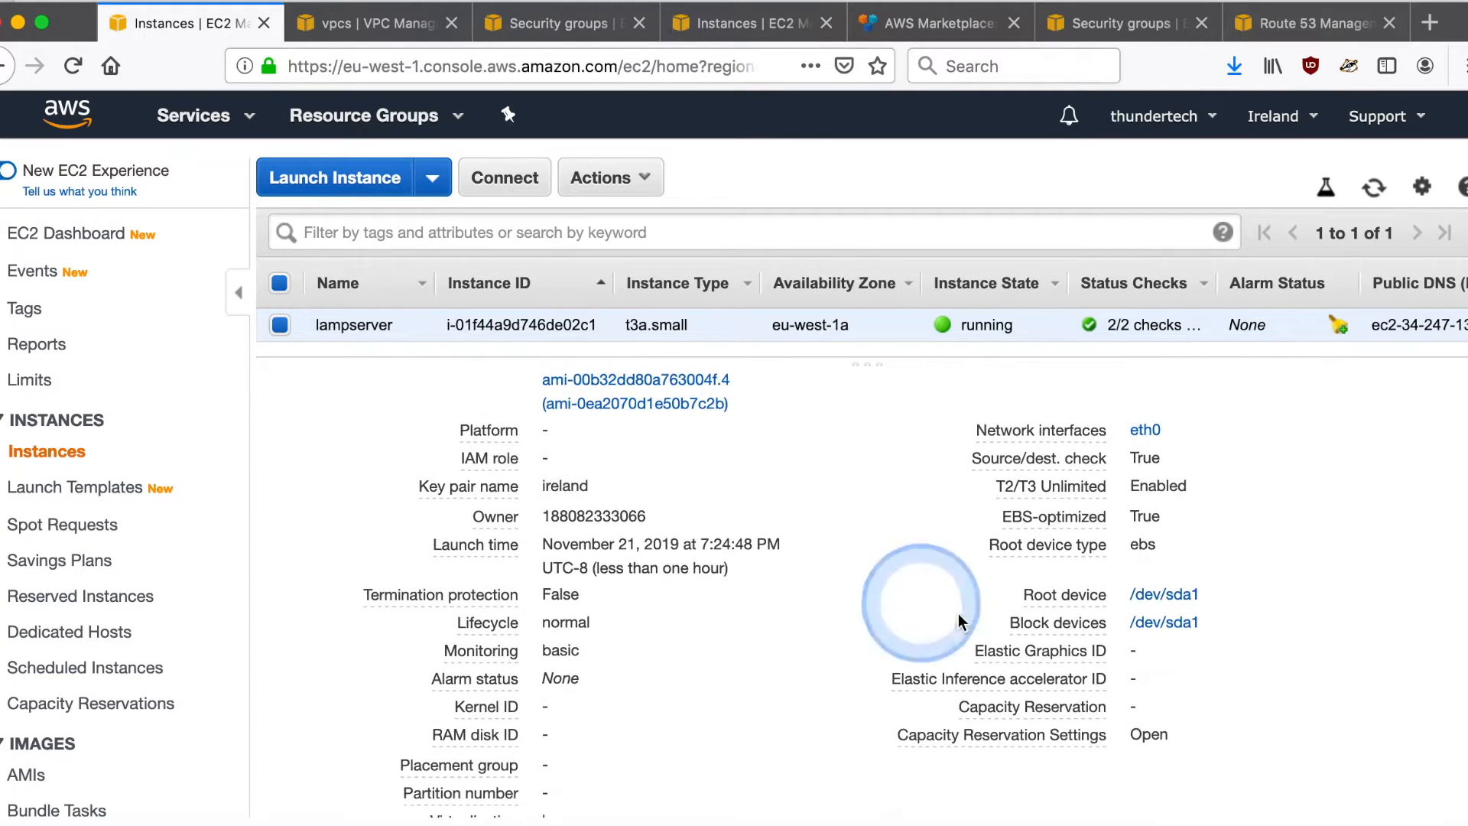
pyautogui.click(1192, 601)
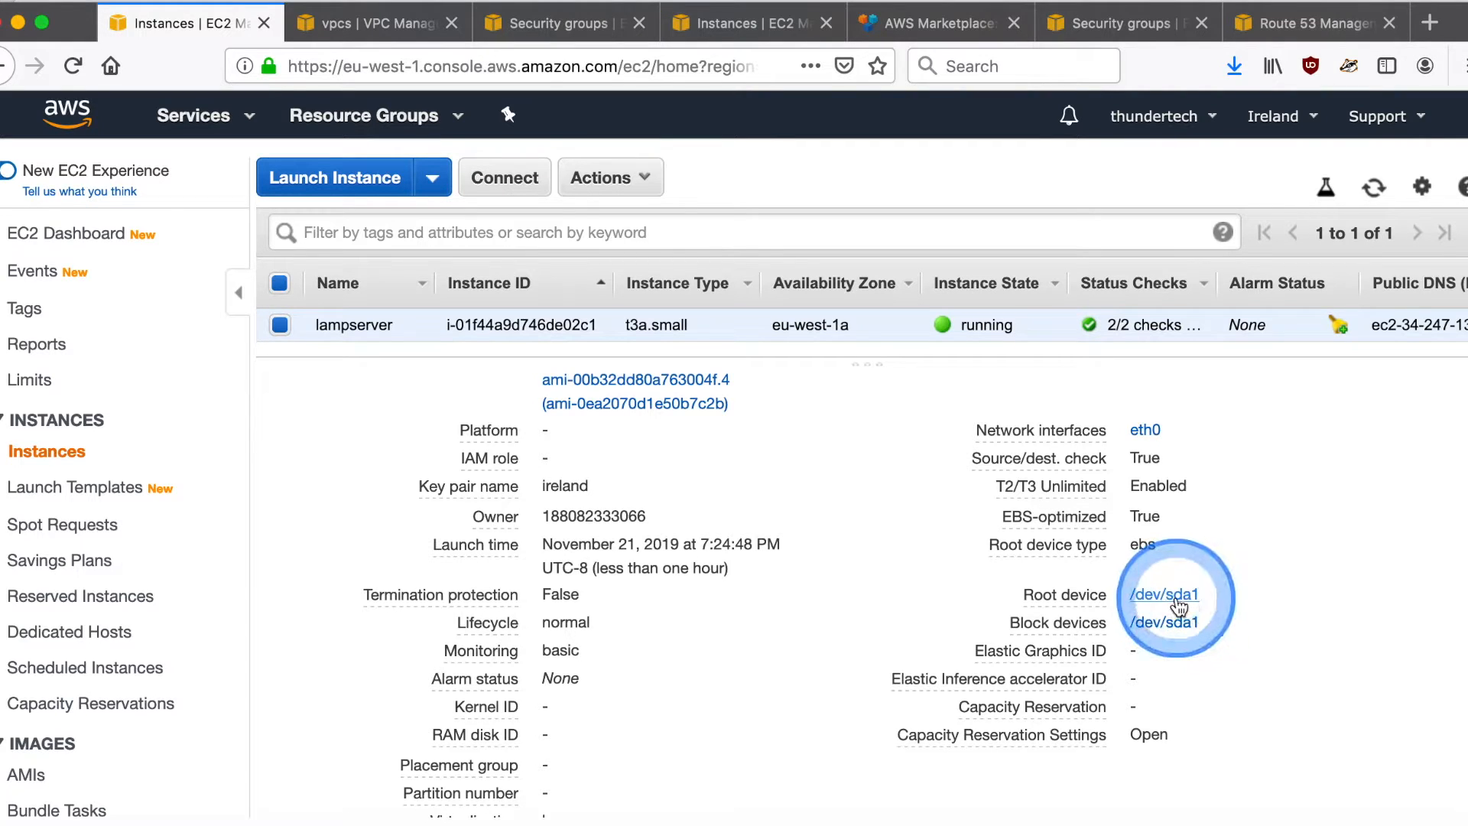
pyautogui.click(1074, 684)
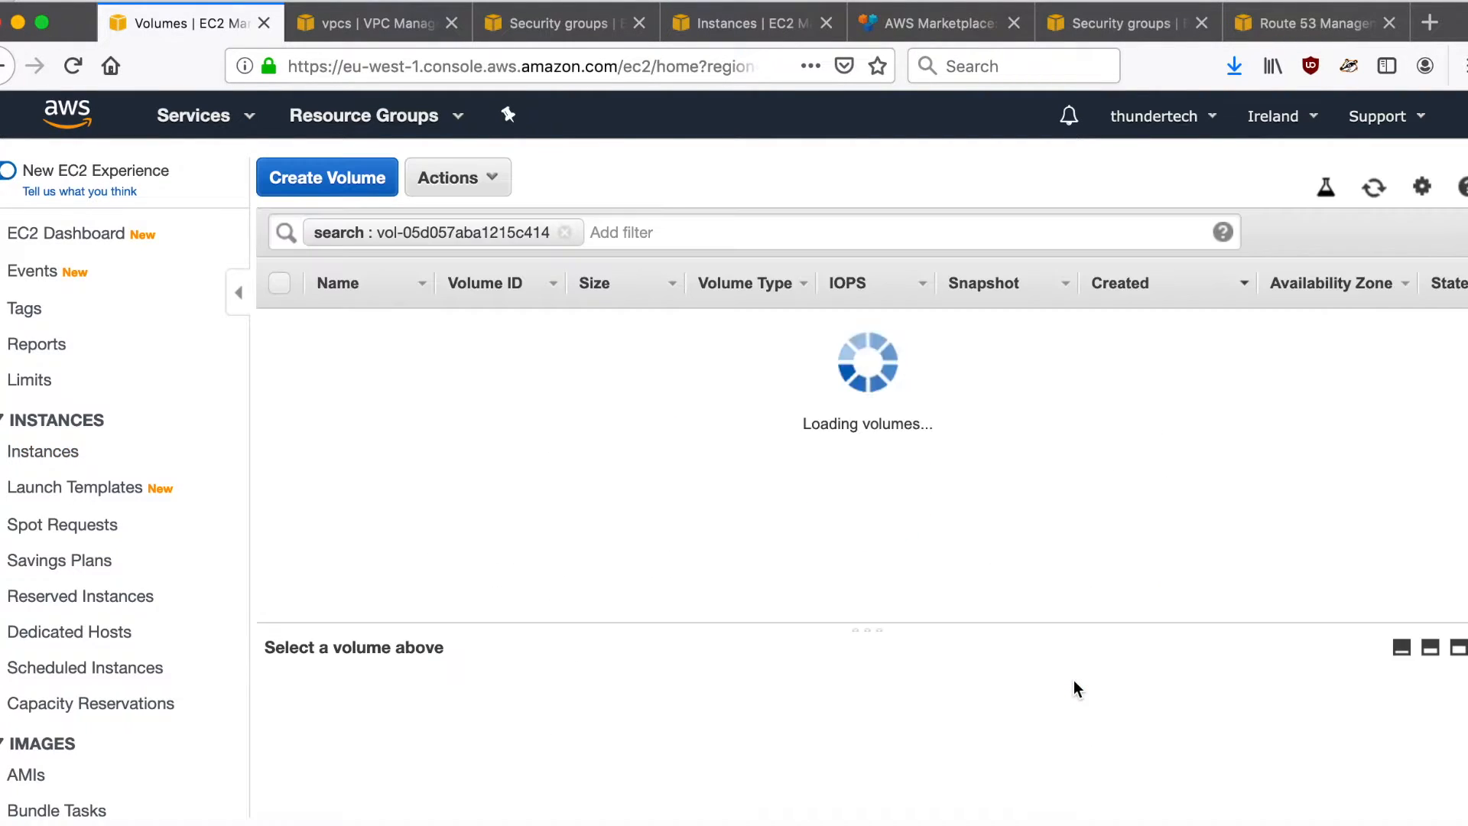
# - Create a snapshot of the lampserver's root volume with the description "snapshot of /dev/sda1 for eventual replication"
pyautogui.click(717, 385)
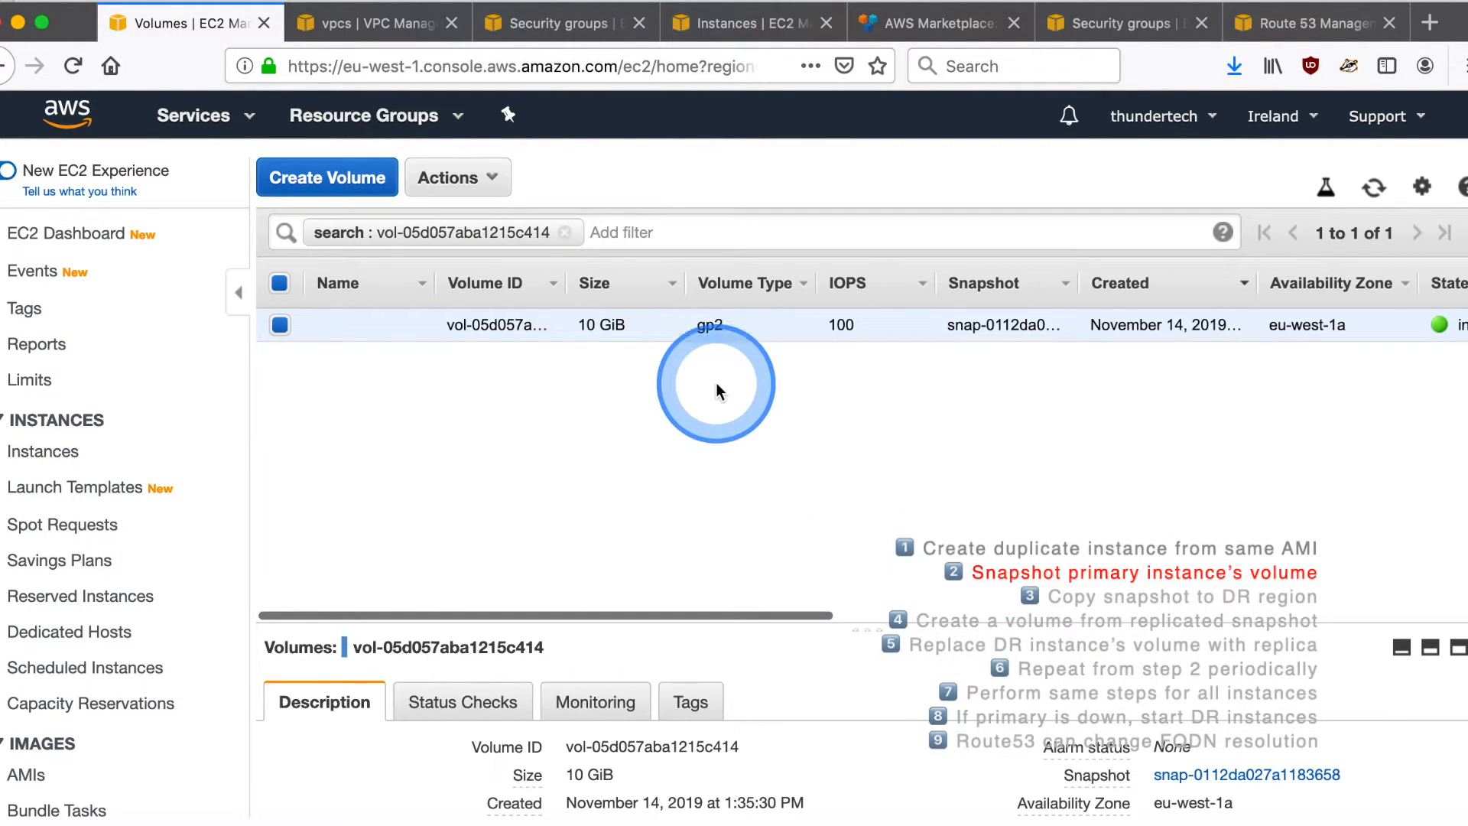
pyautogui.rightClick(734, 324)
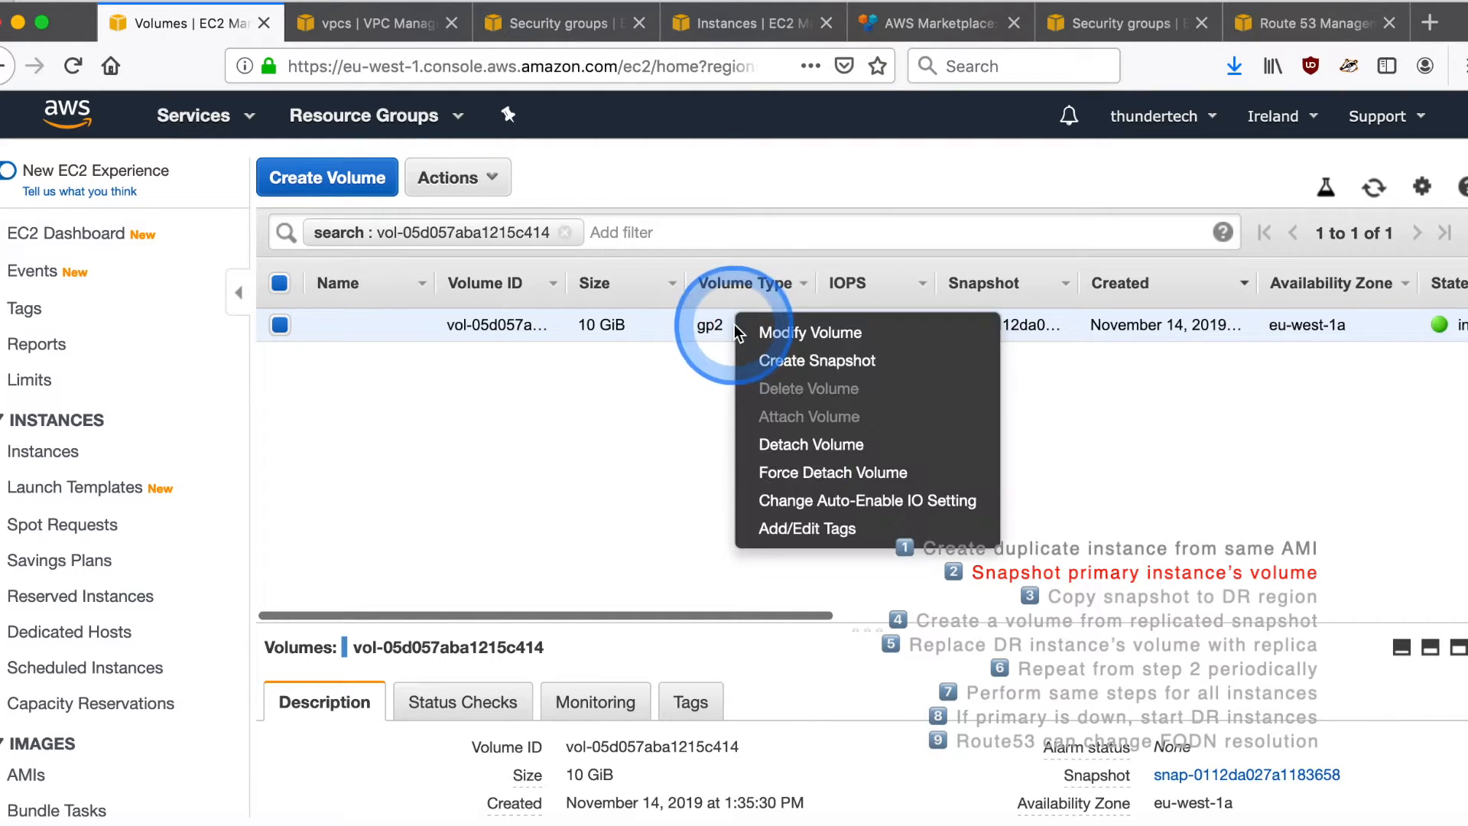
pyautogui.click(792, 361)
pyautogui.click(669, 376)
pyautogui.click(611, 382)
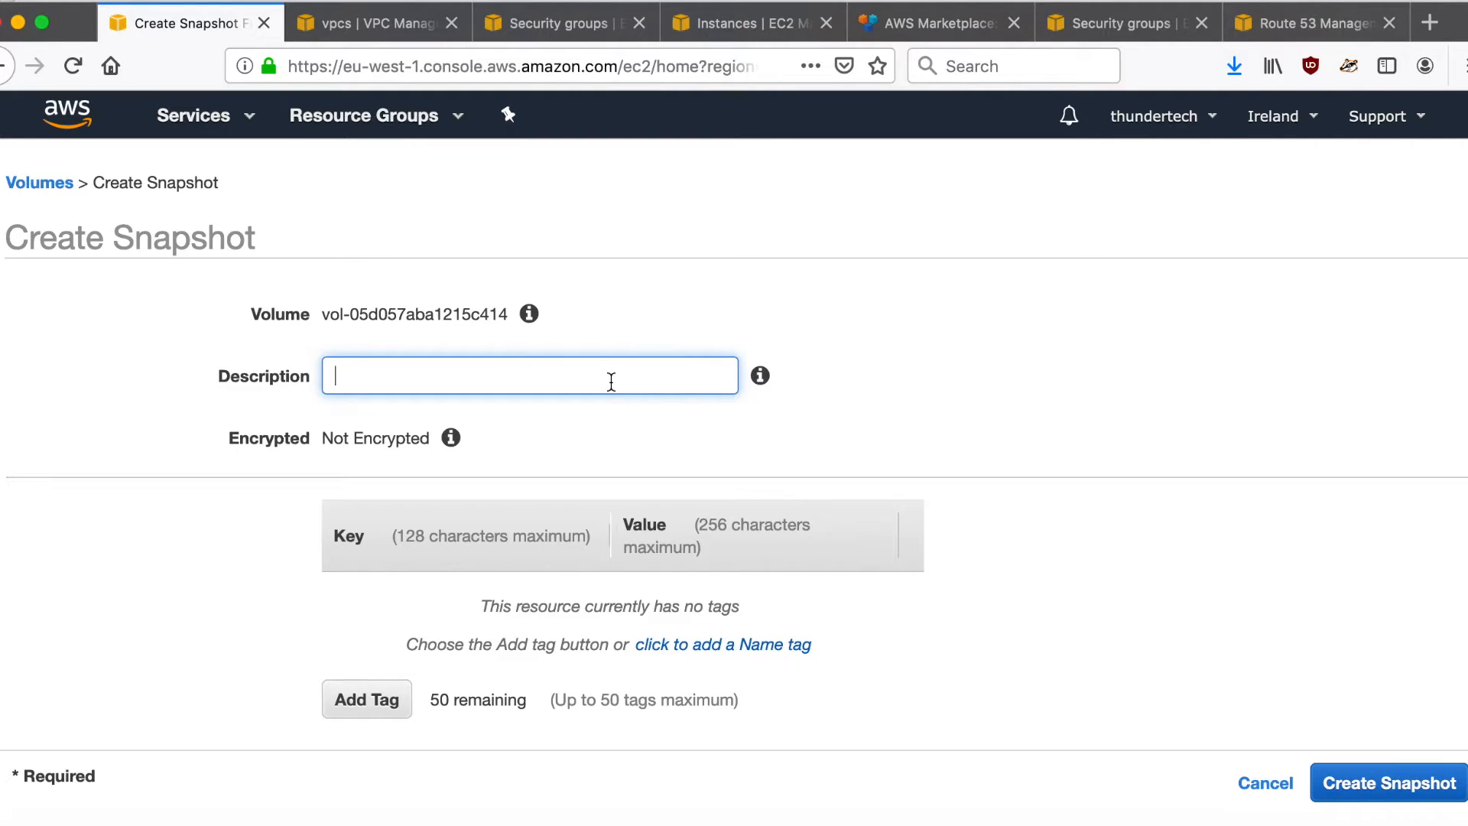
pyautogui.write('snapshot of /dev/sda1')
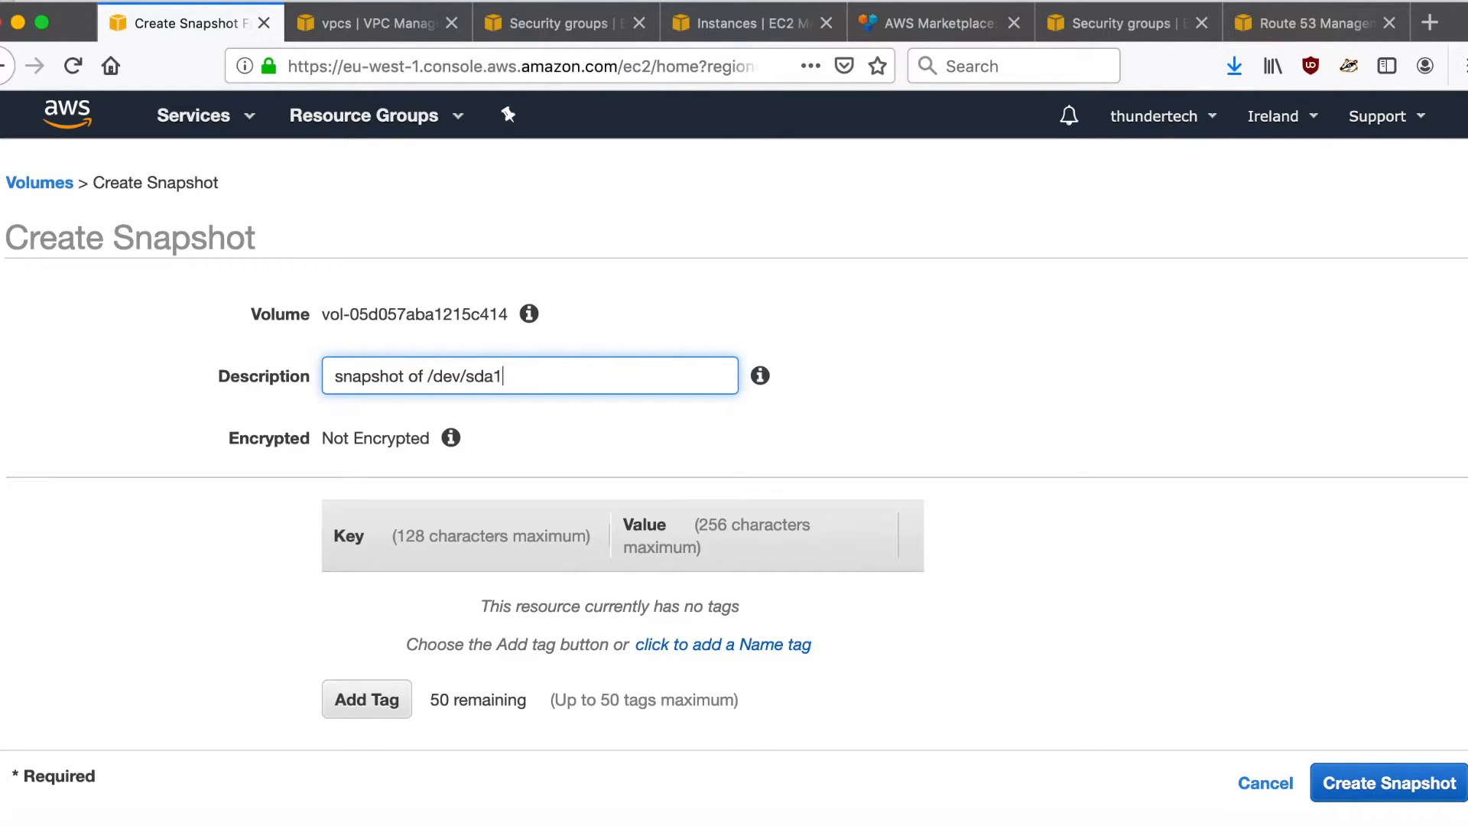
pyautogui.write(' for eventual replication')
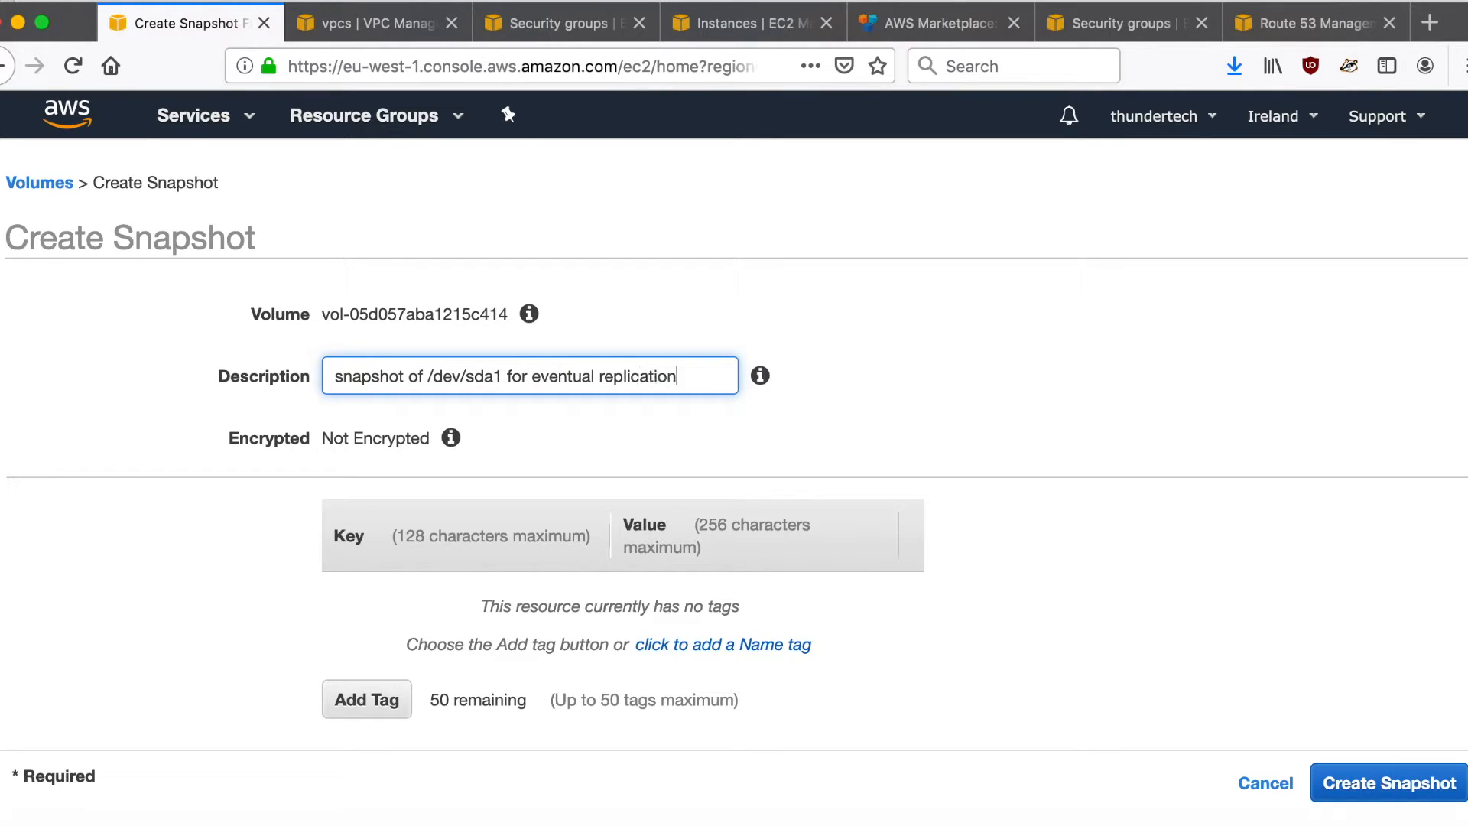
pyautogui.click(1375, 772)
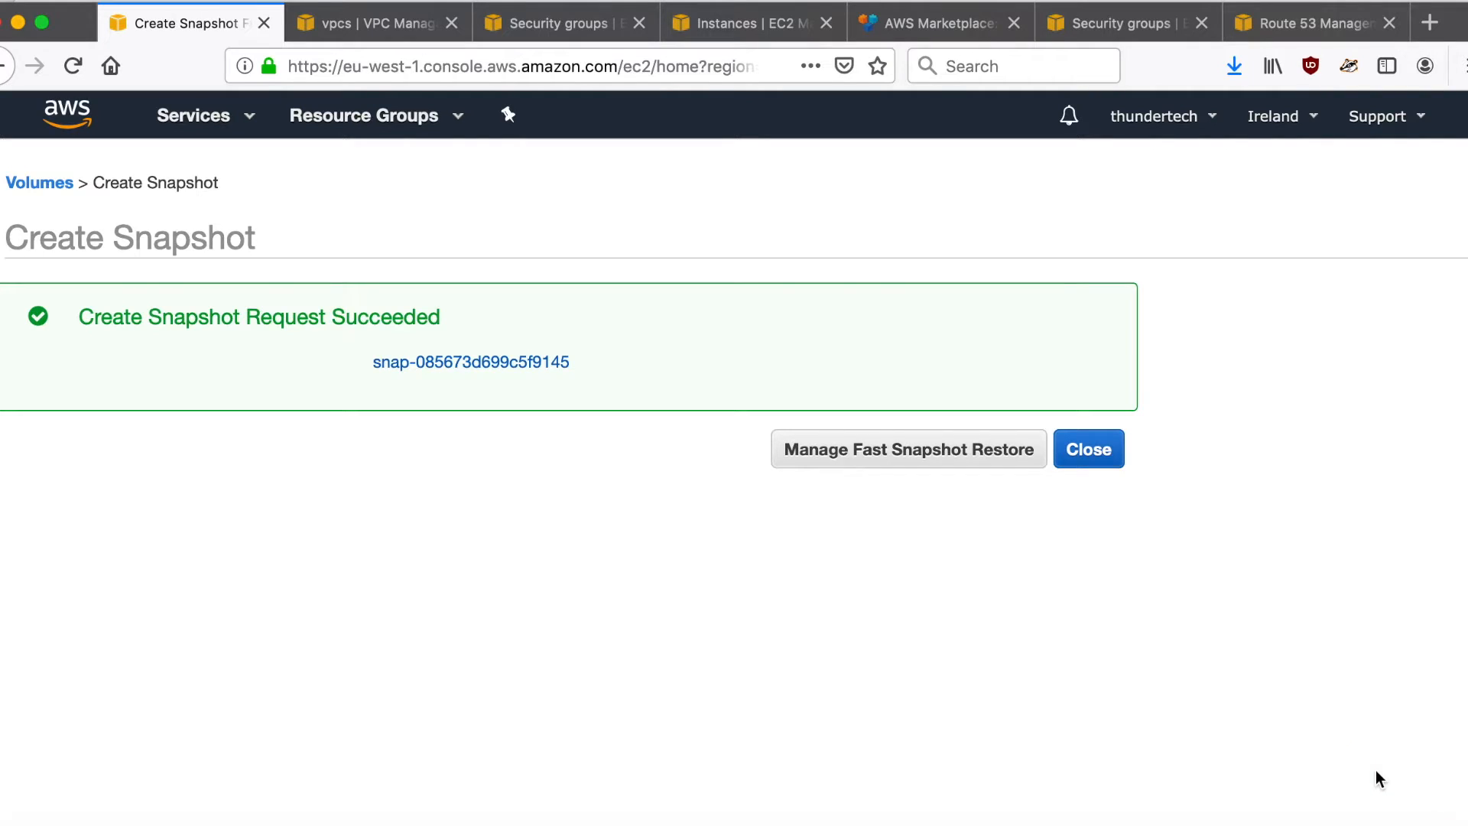
# - Open the new Ireland snapshot in the snapshot list and refresh it to check its status
pyautogui.click(477, 360)
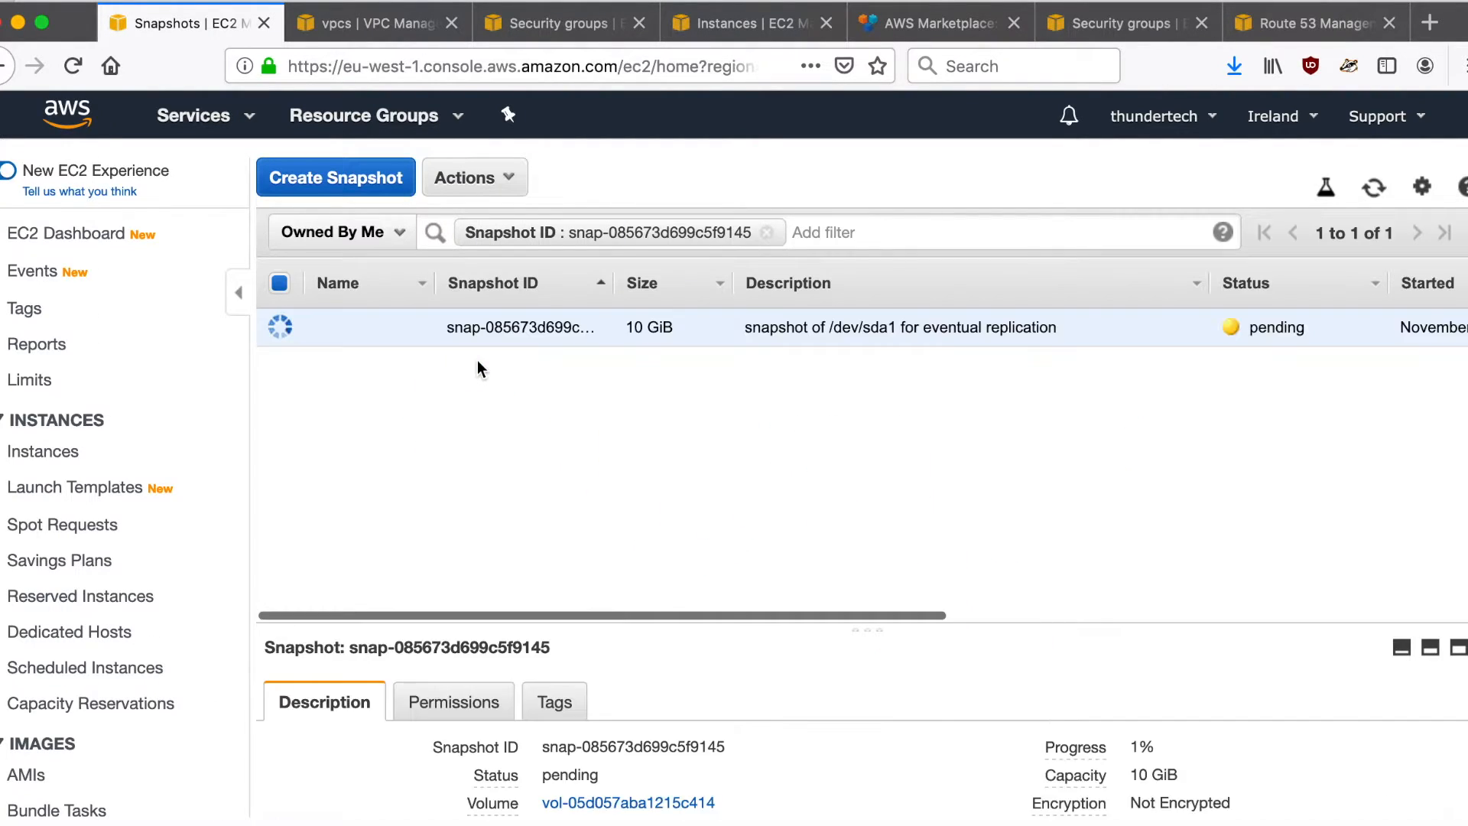
pyautogui.click(513, 353)
pyautogui.click(1374, 188)
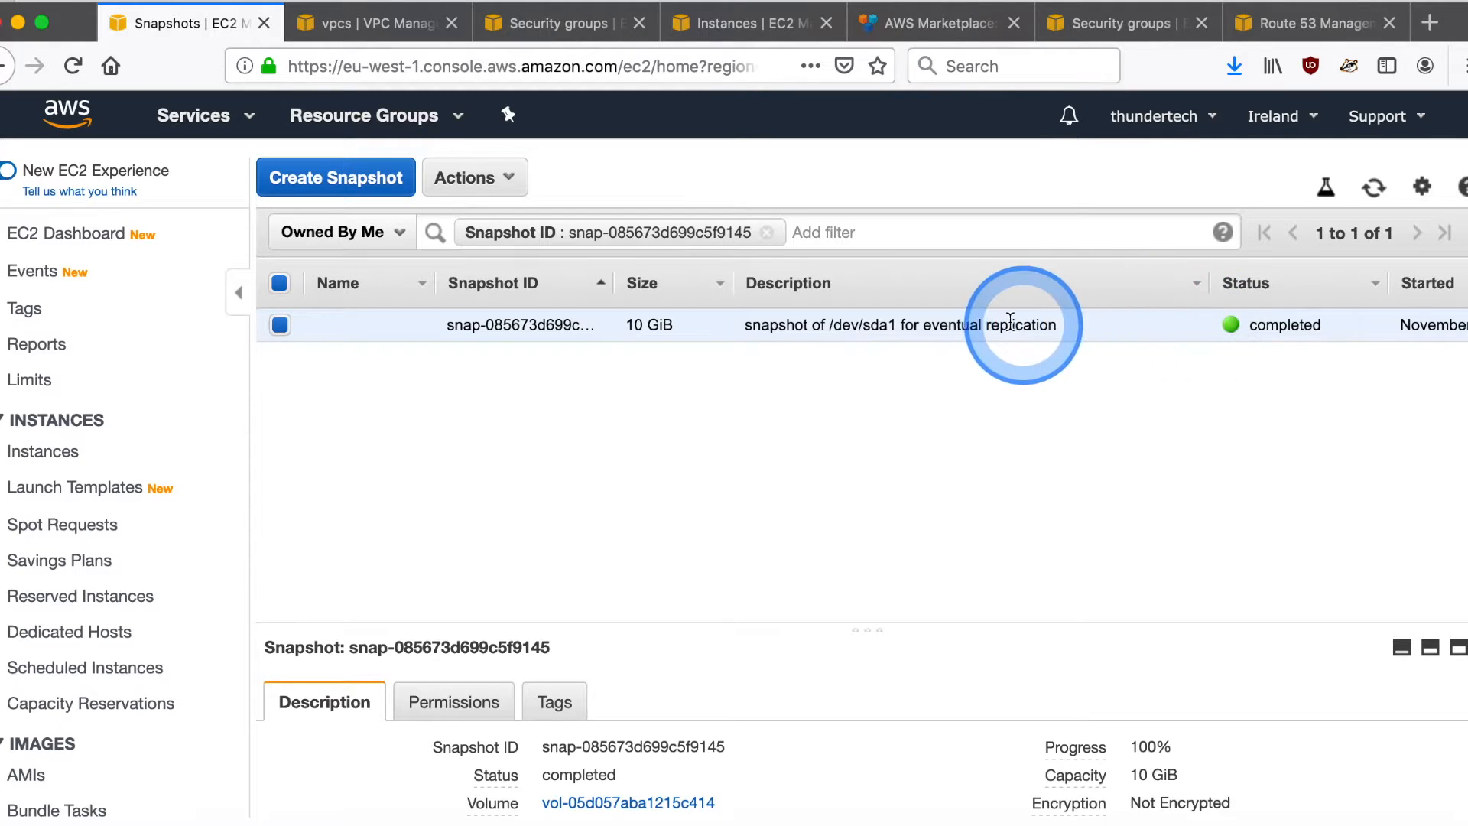
# - Begin copying the Ireland snapshot and set the destination region to EU (Paris)
pyautogui.rightClick(987, 316)
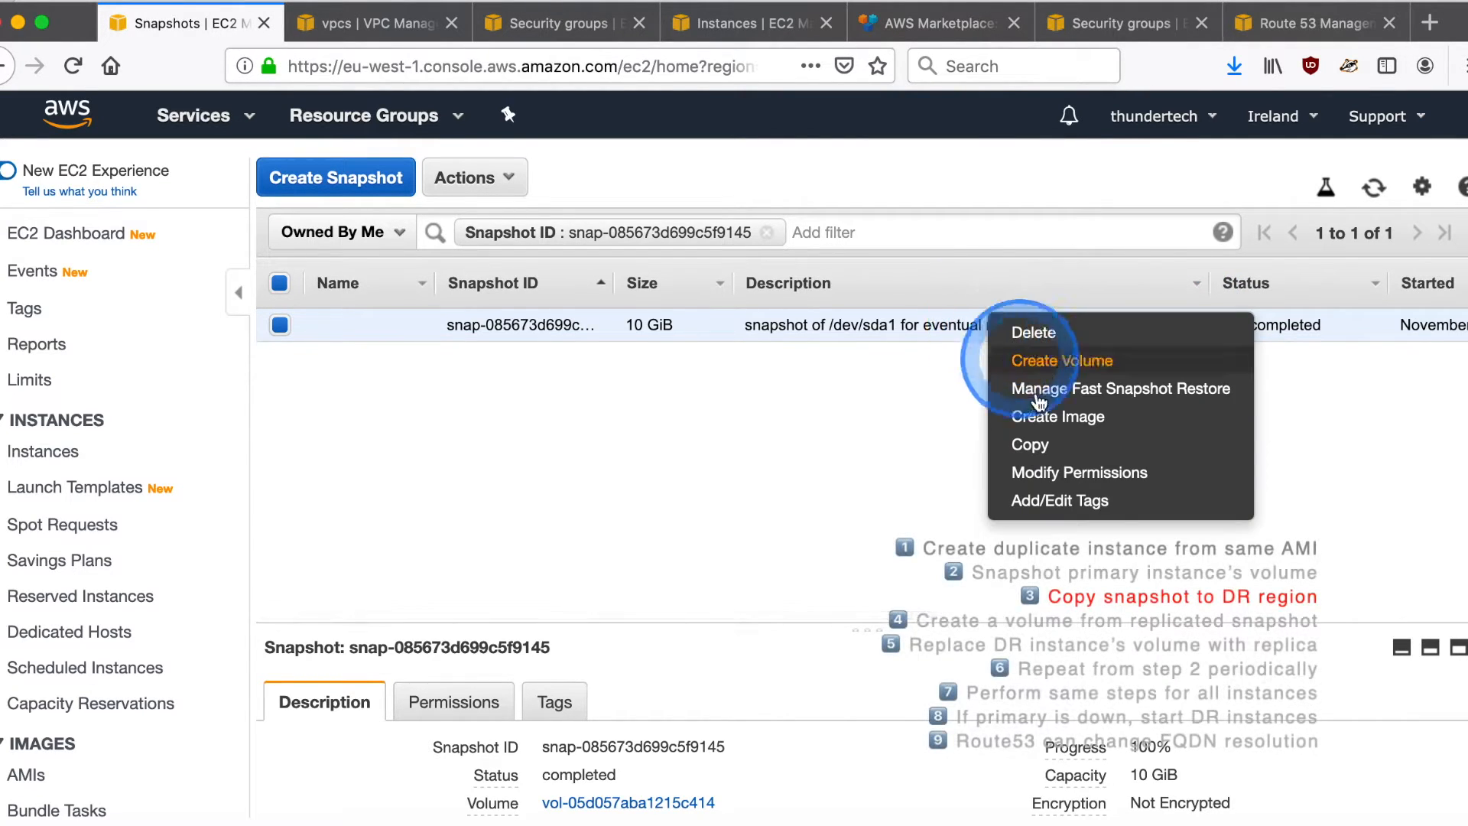
pyautogui.click(1046, 450)
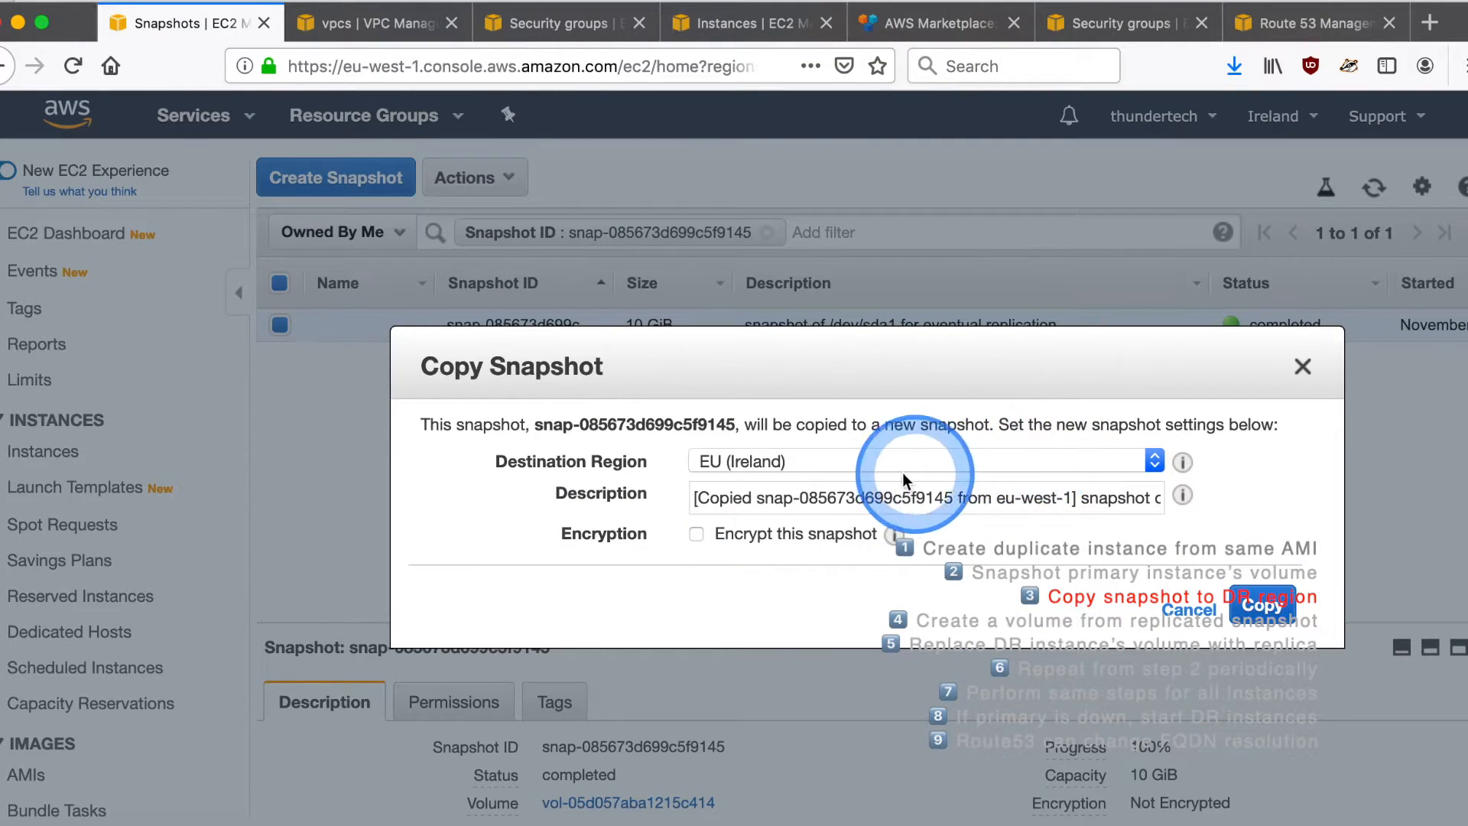
pyautogui.click(879, 465)
pyautogui.click(847, 509)
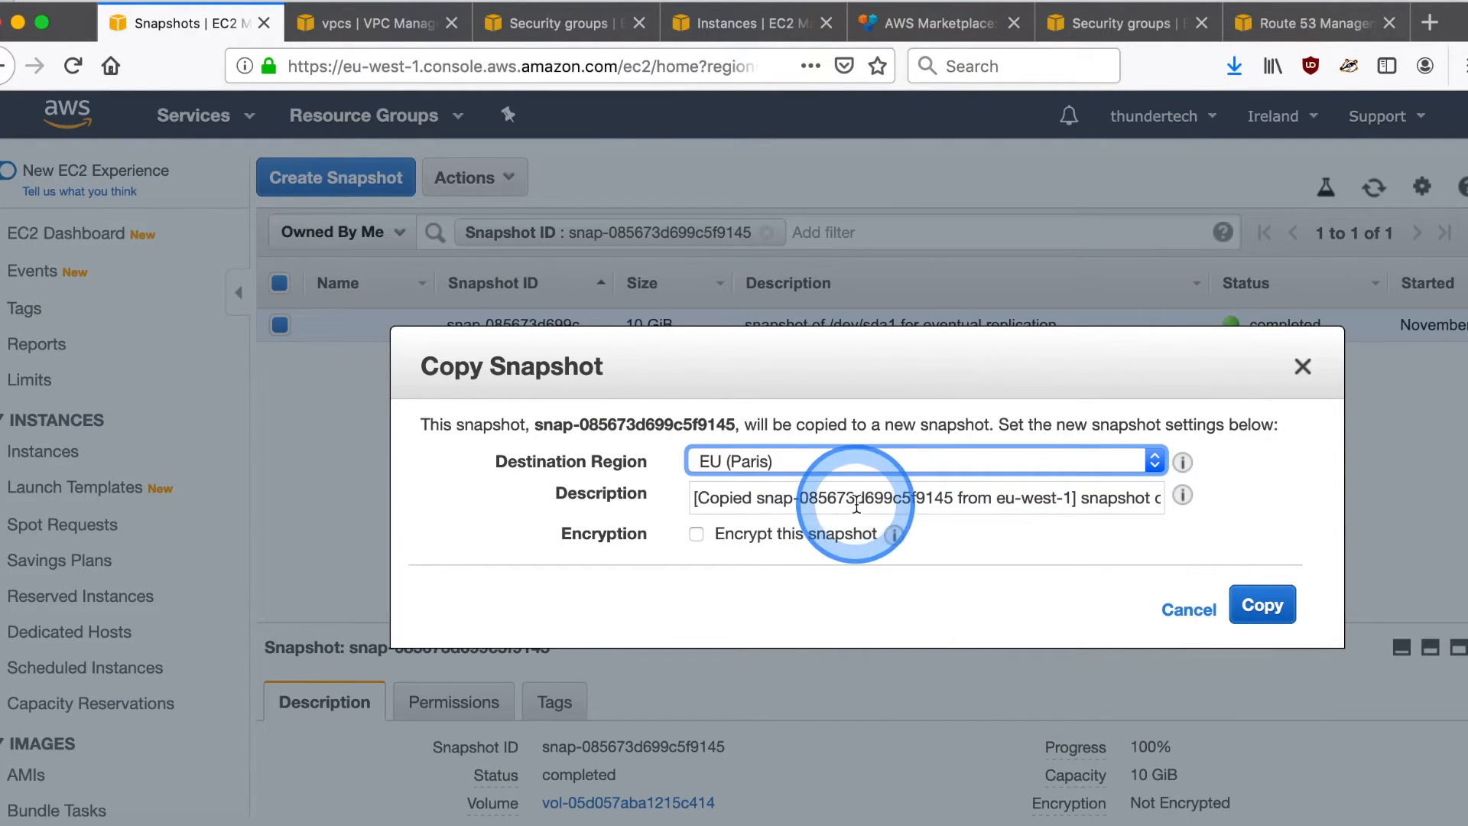
# - Set the copy's description to "replicated snapshot of /dev/sda1", start the copy and close the dialog
pyautogui.tripleClick(855, 503)
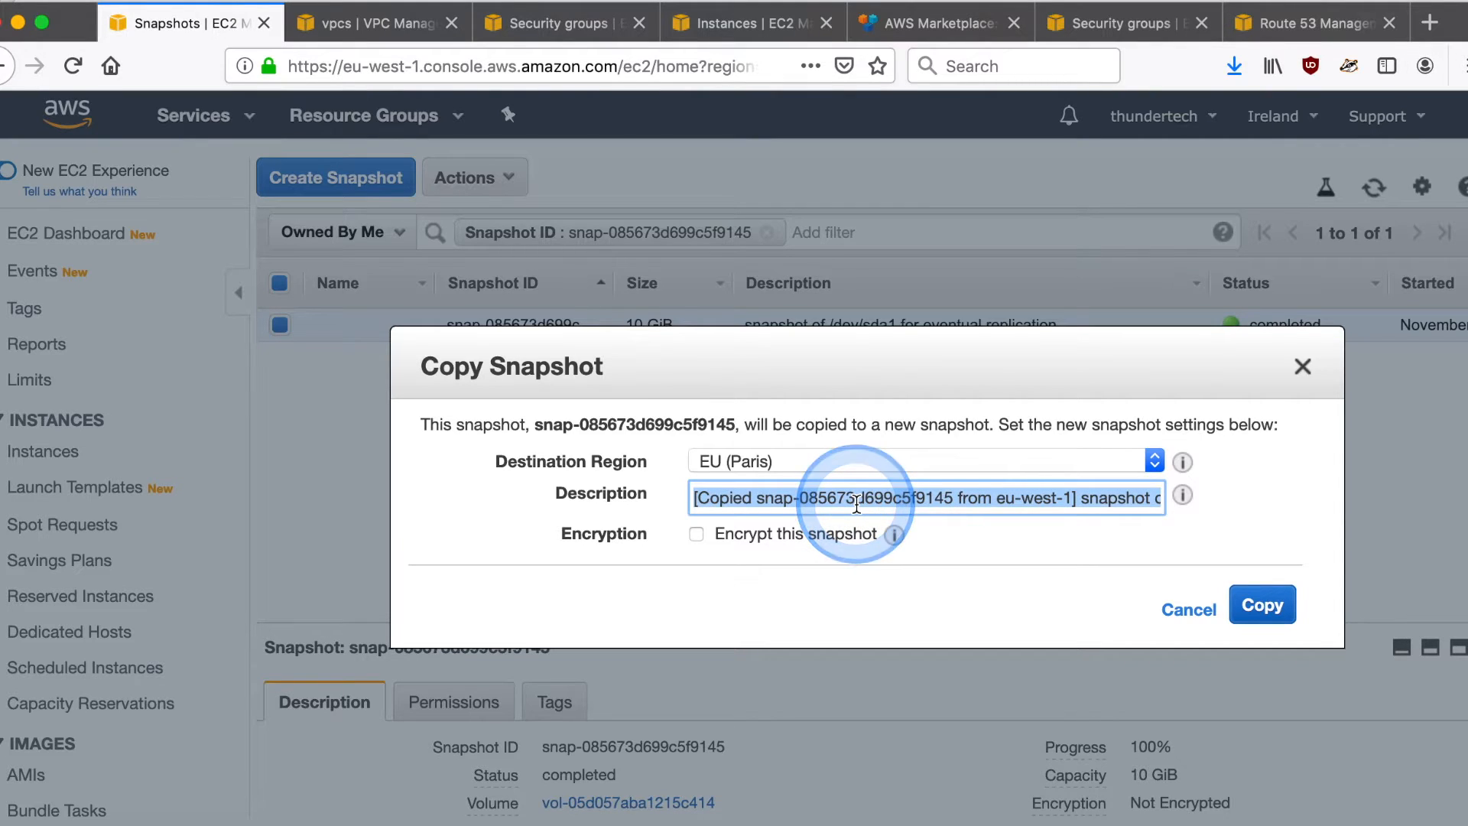
pyautogui.write('replicat')
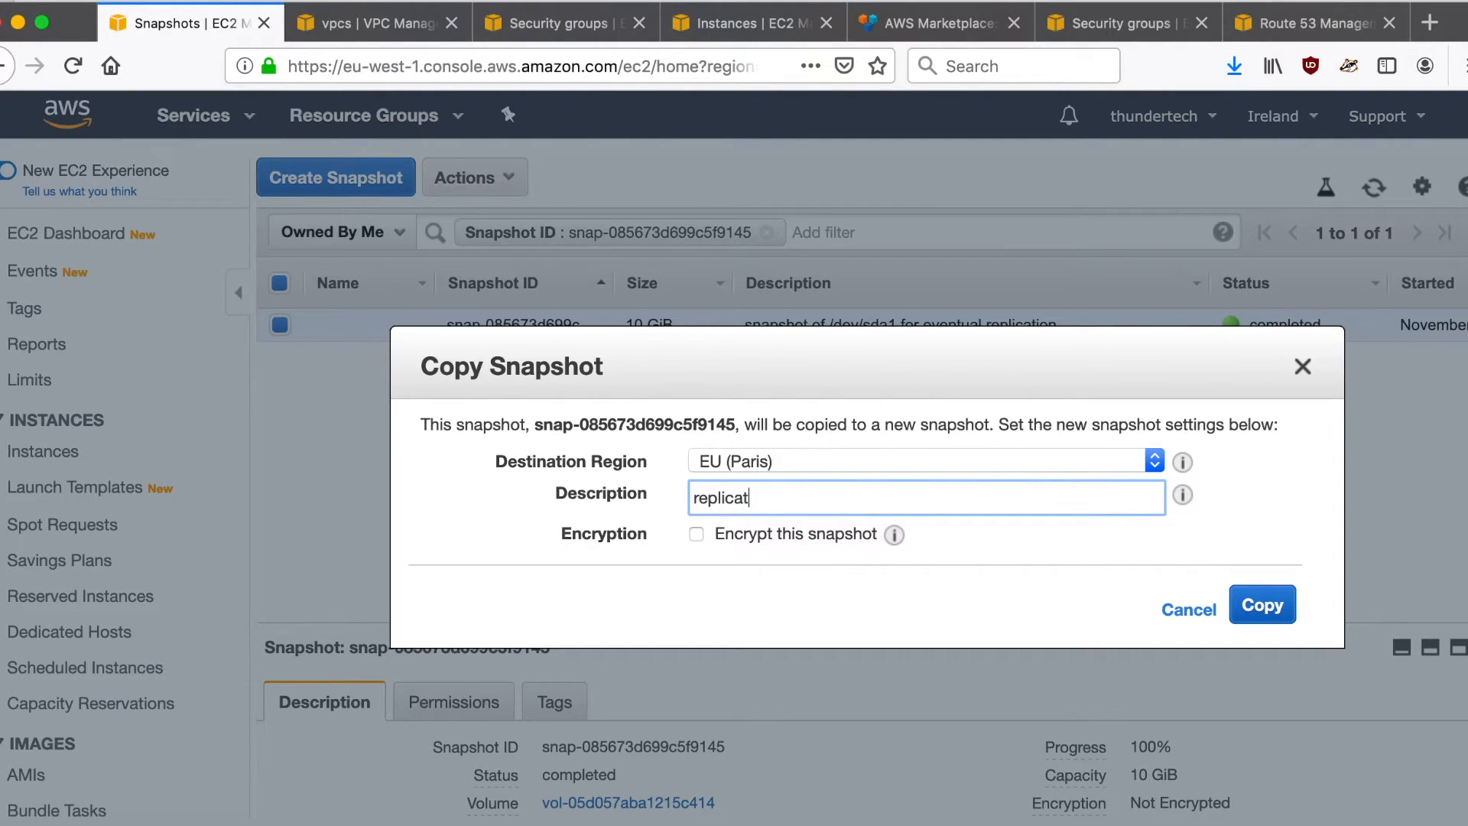
pyautogui.write('ed snapshot of')
pyautogui.press('BackSpace')
pyautogui.write('of /dev/sda')
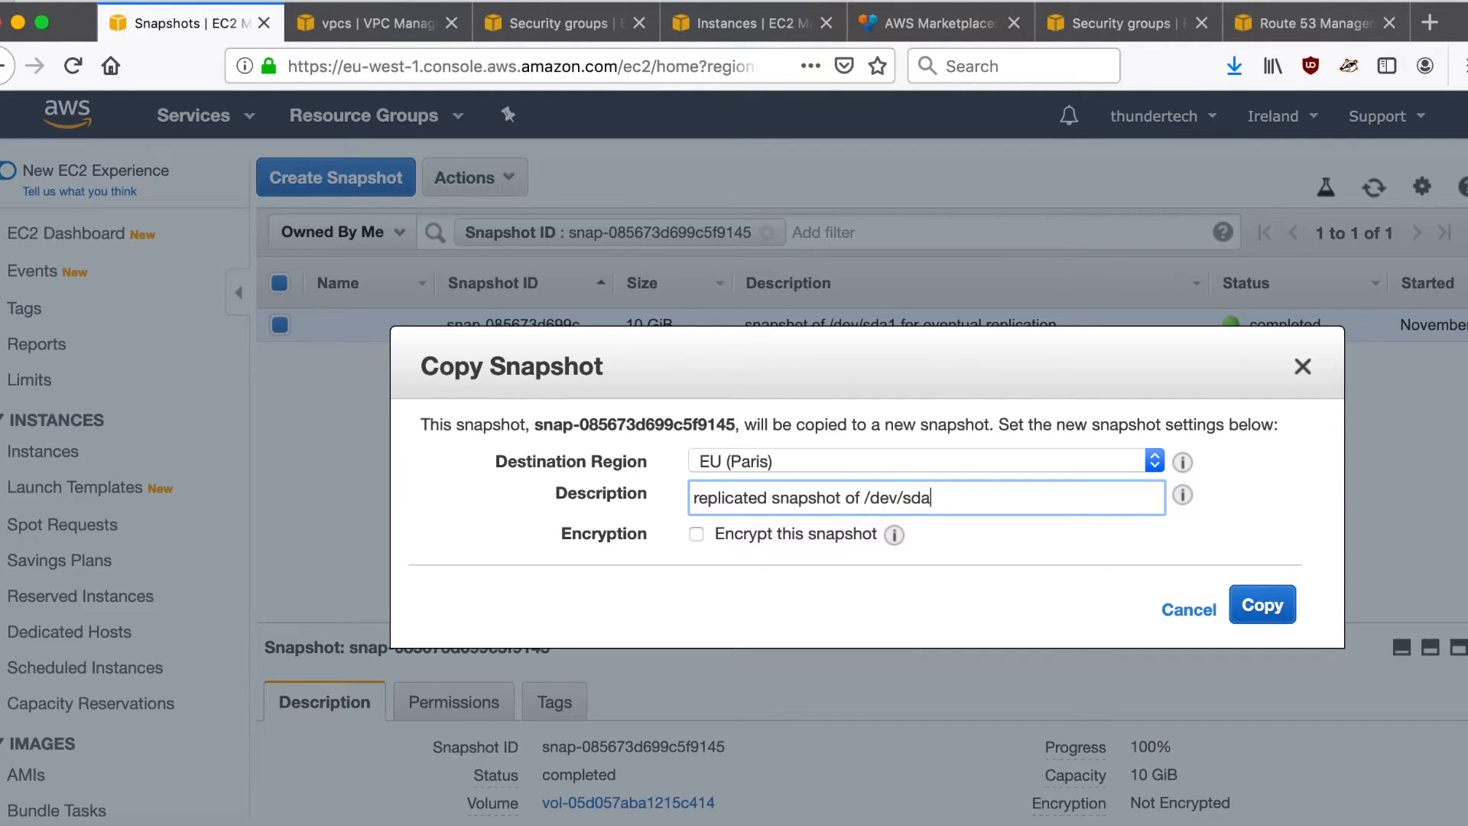
pyautogui.write('1')
pyautogui.click(1261, 612)
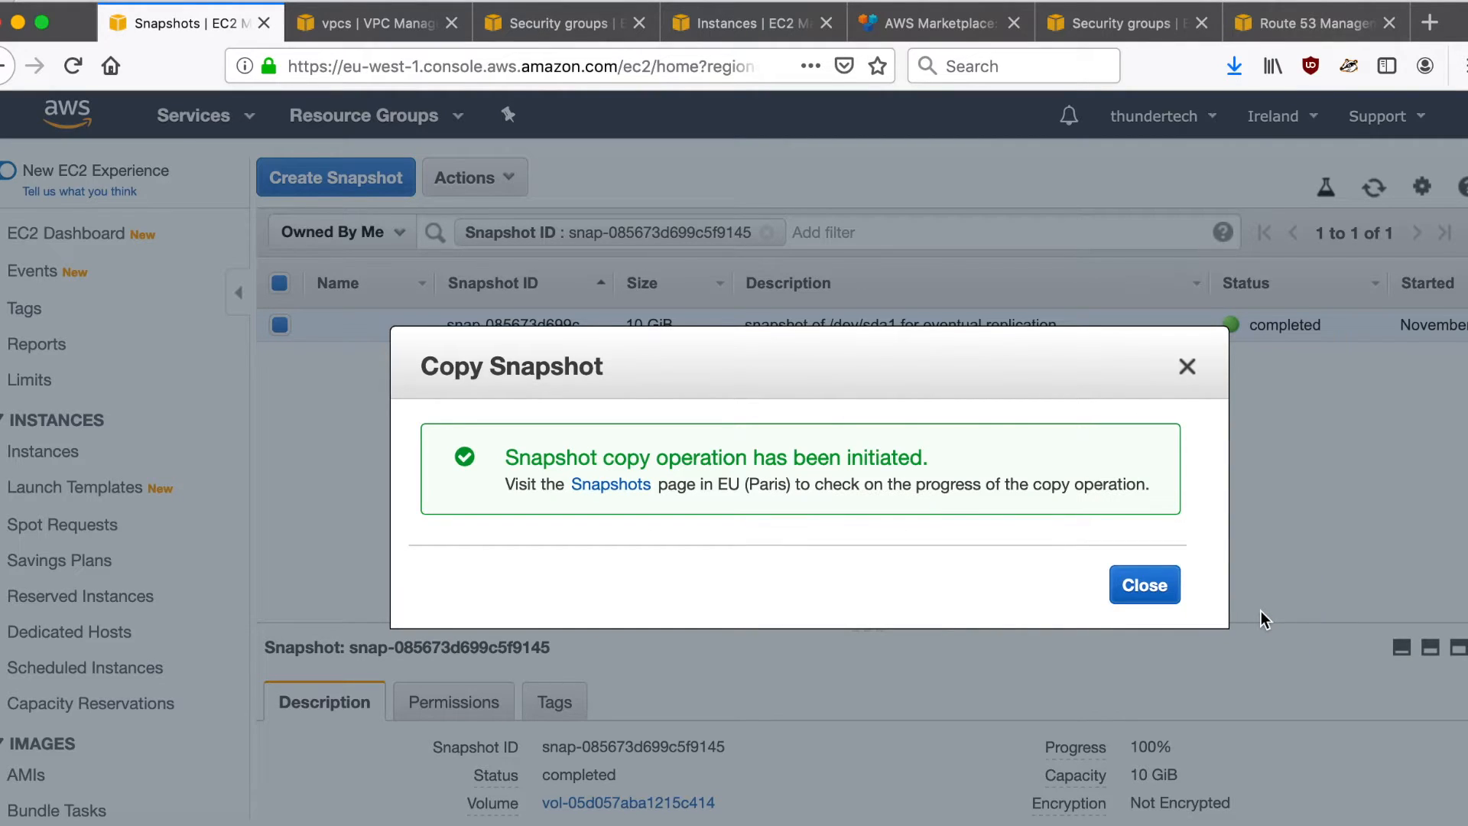
pyautogui.click(1144, 586)
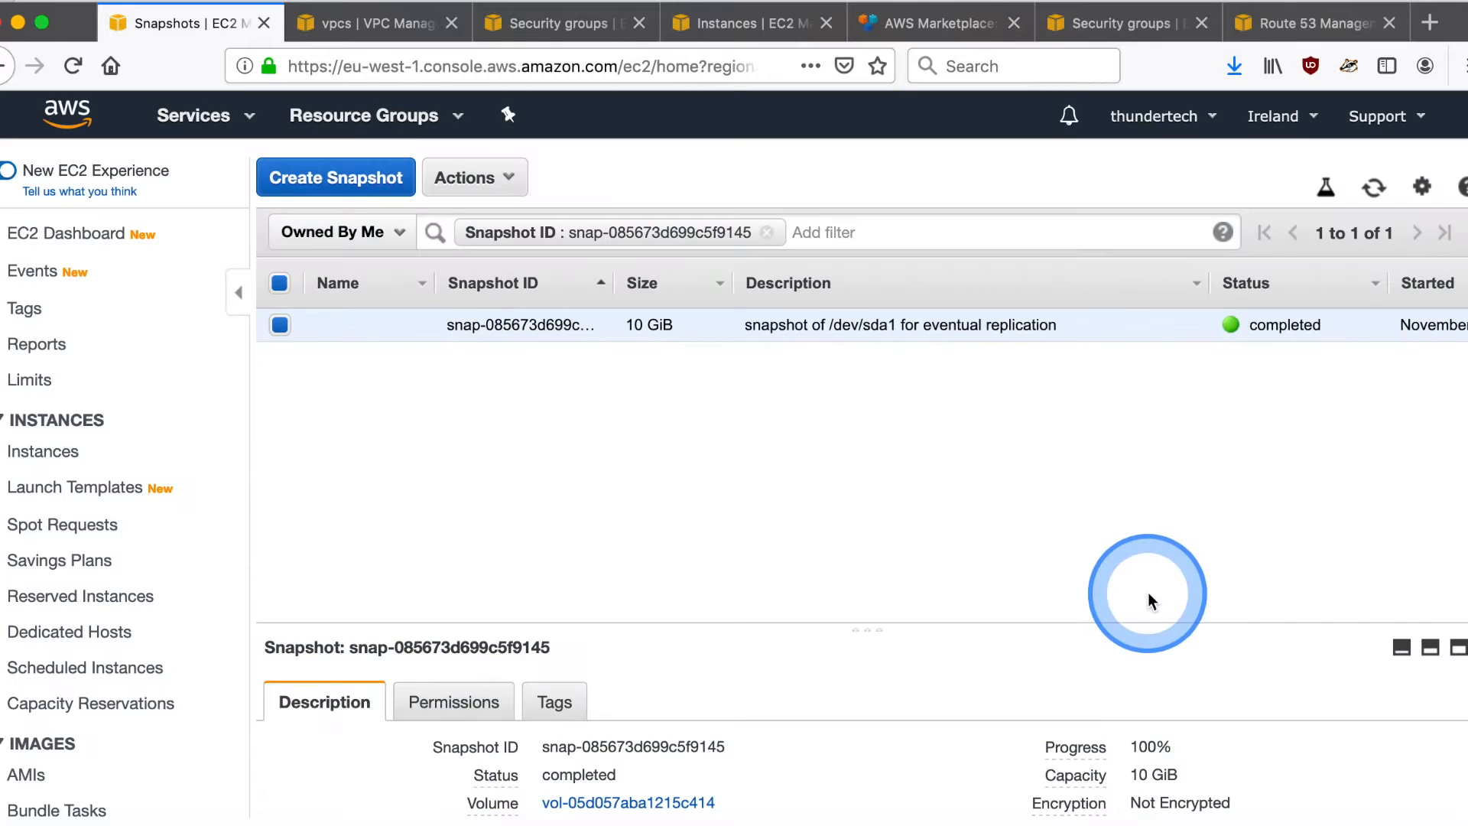
# - Open the snapshot list in the Paris region and refresh it to check the replicated snapshot's status
pyautogui.click(747, 21)
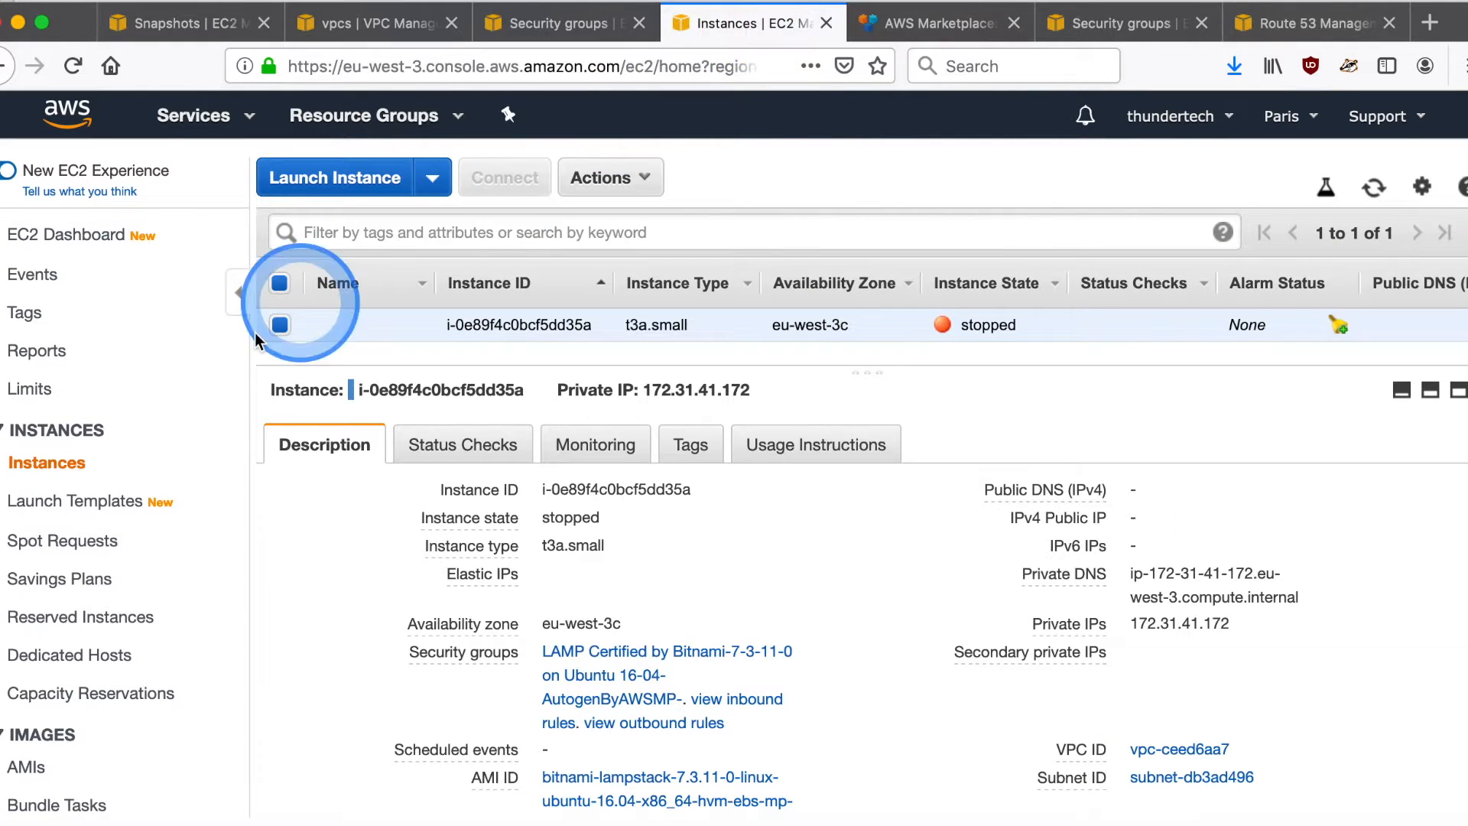
pyautogui.scroll(-5, 68, 665)
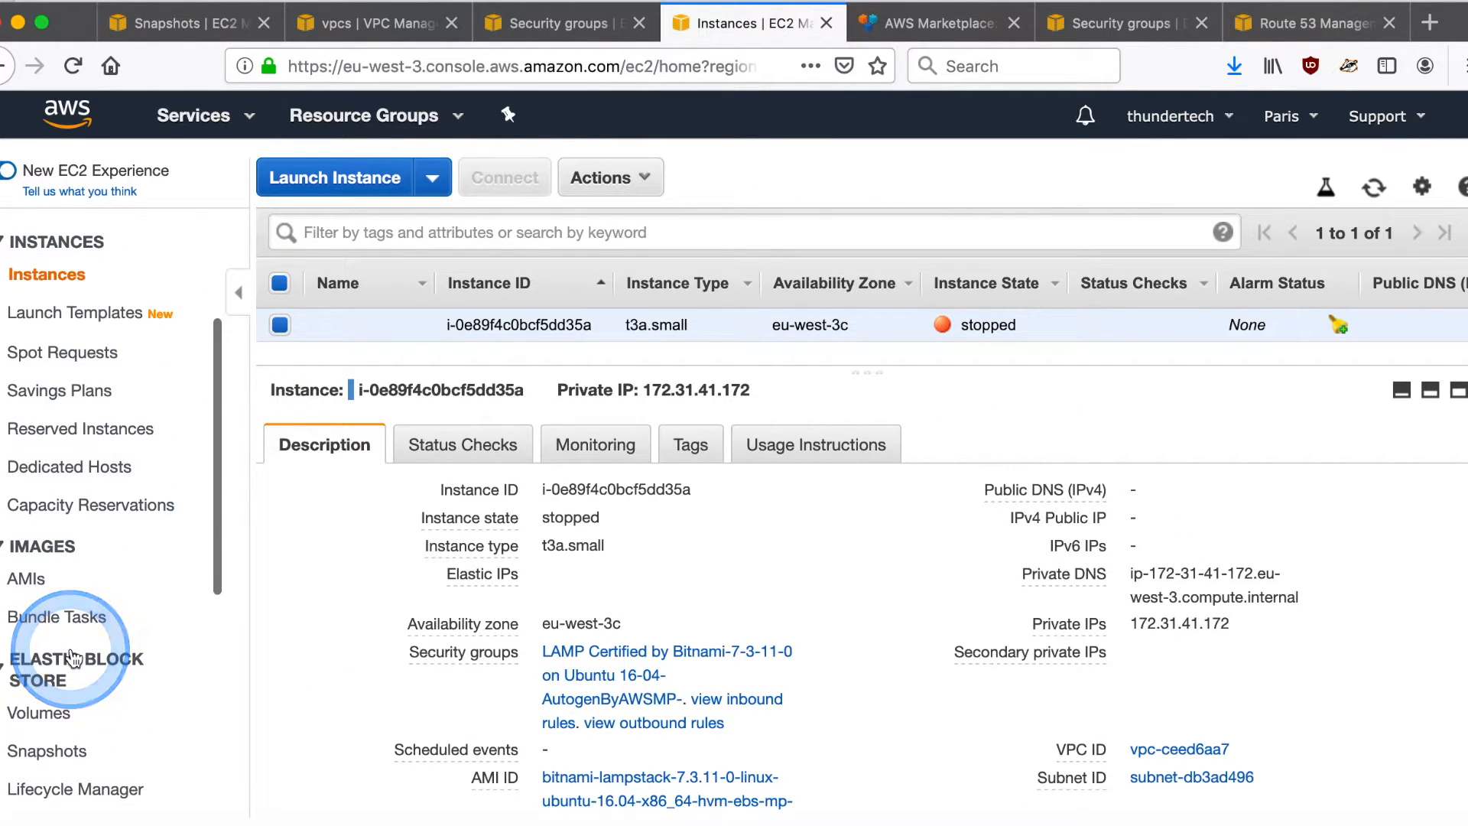
pyautogui.click(54, 698)
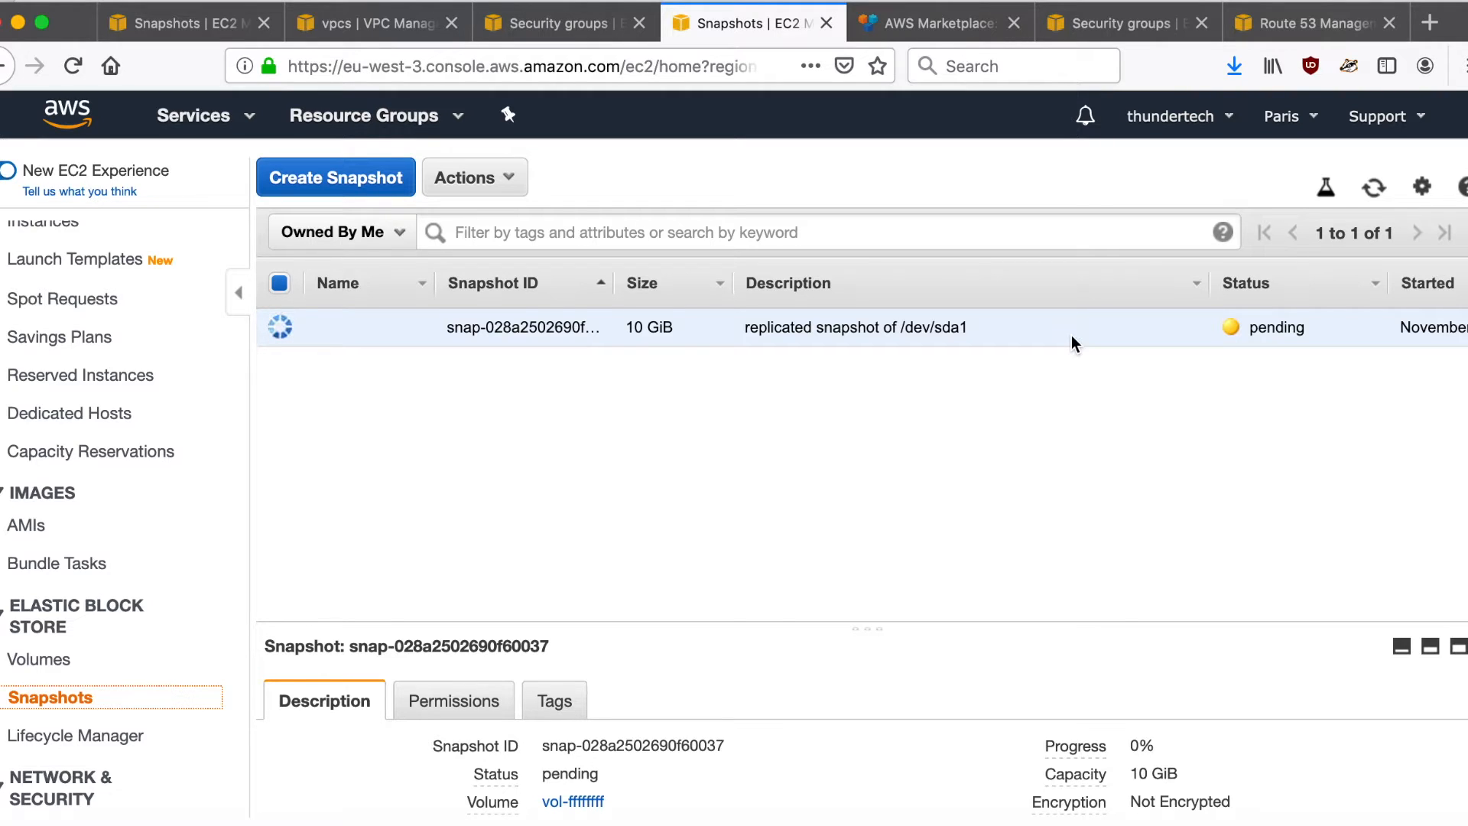
pyautogui.click(1374, 187)
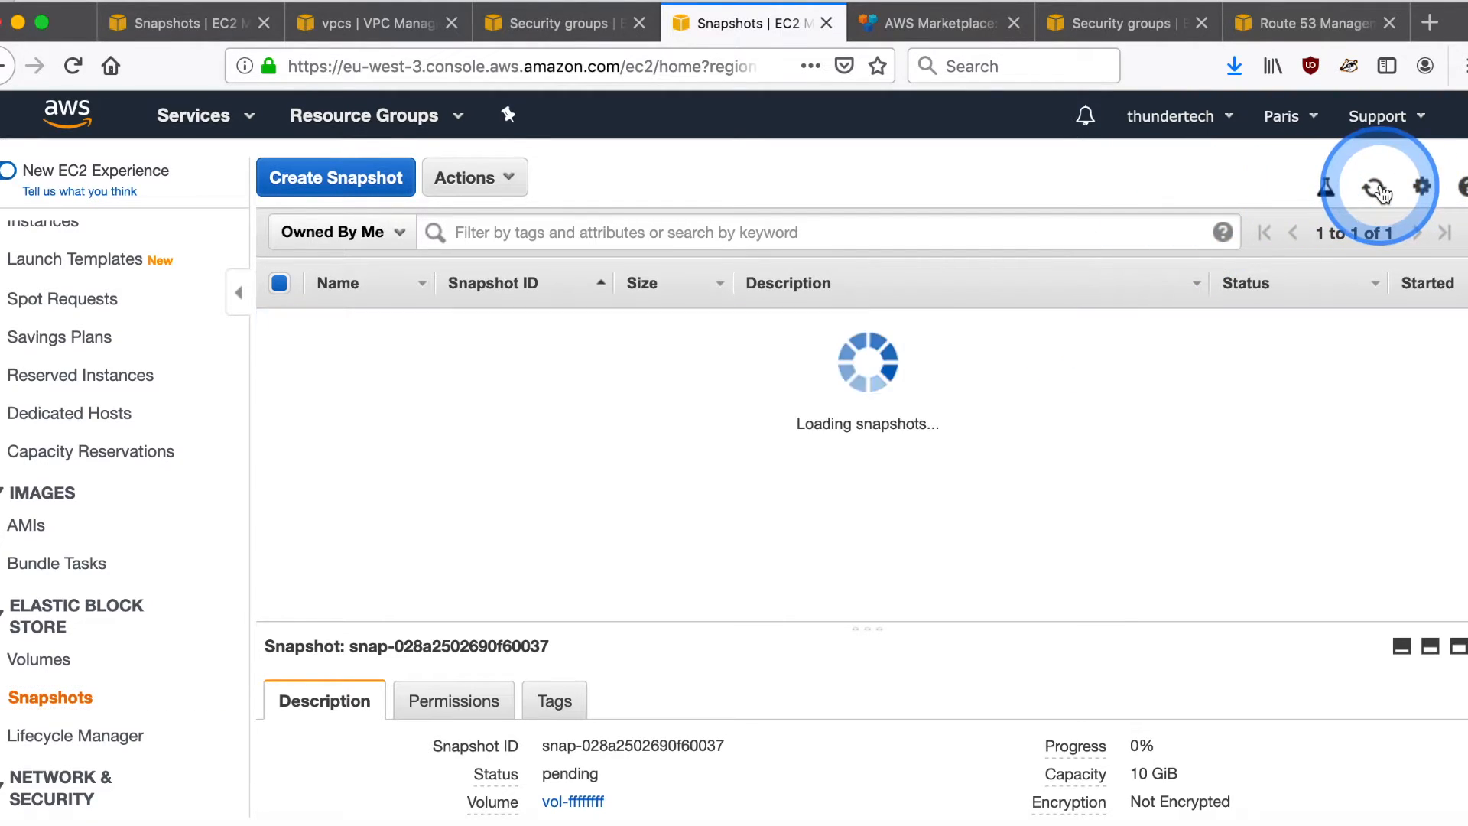
pyautogui.click(1380, 191)
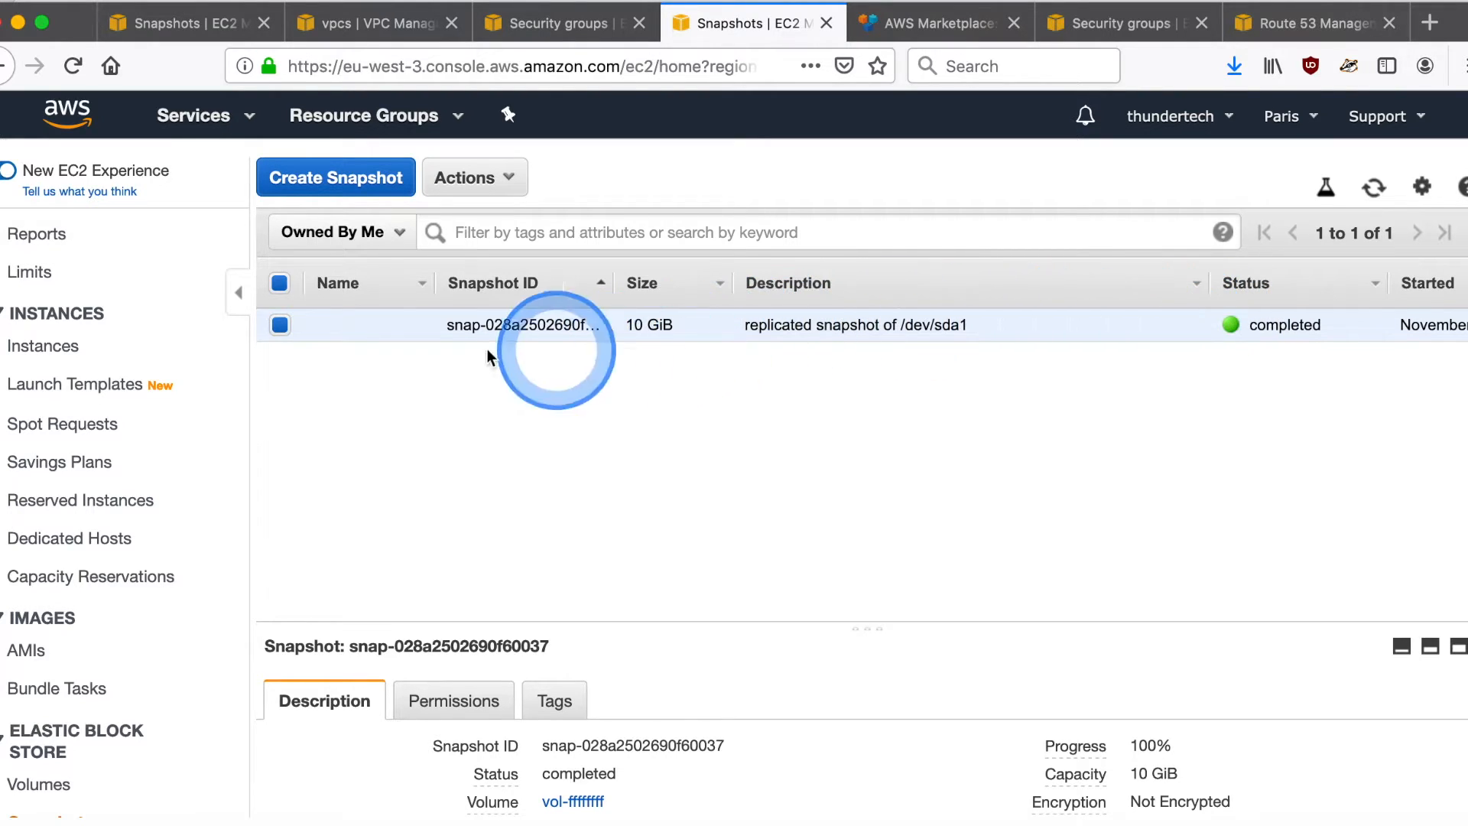
# - Check the stopped Paris instance's availability zone and return to the Paris snapshot list
pyautogui.click(43, 353)
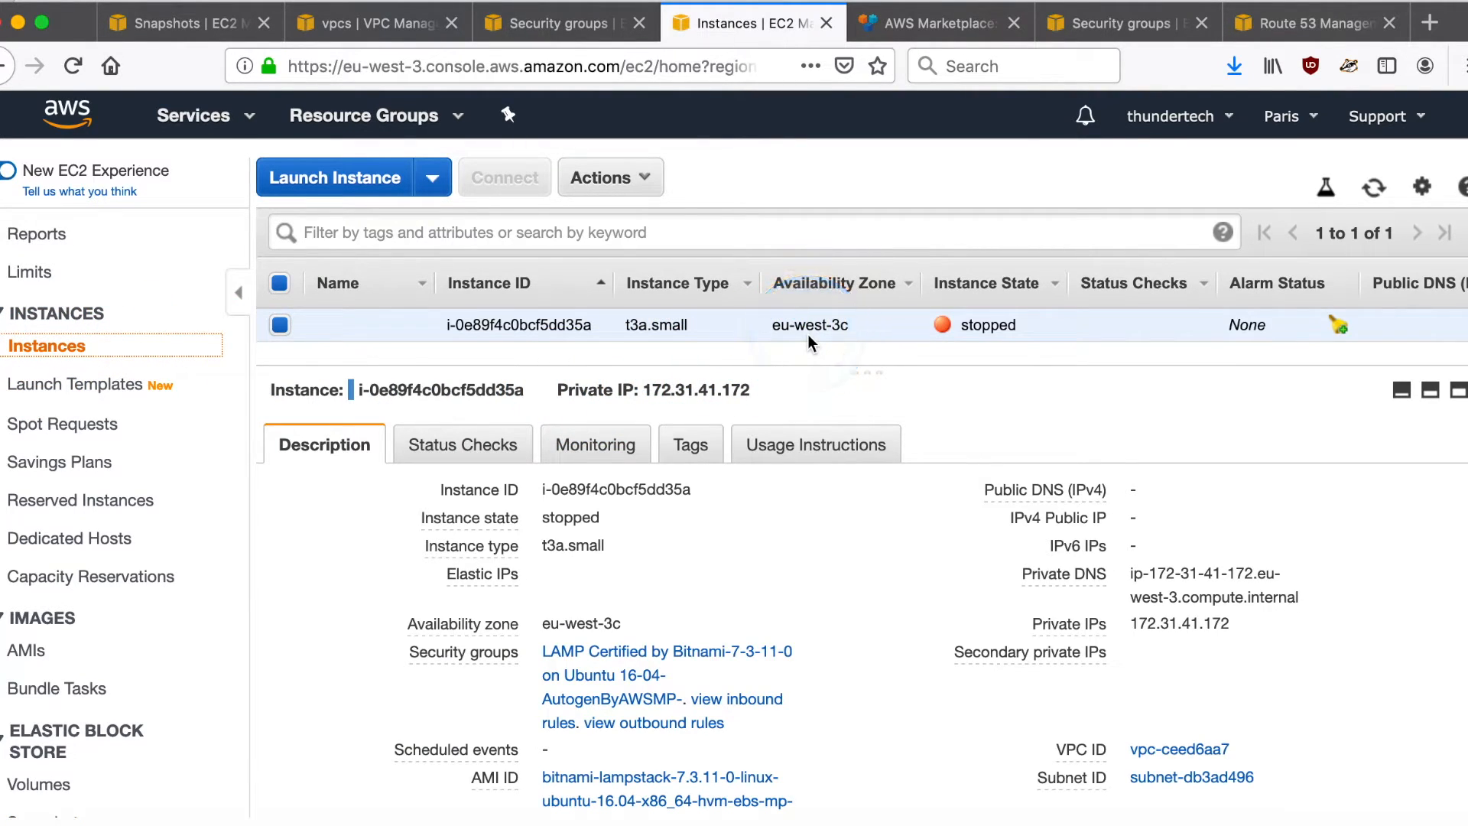
pyautogui.scroll(-2, 87, 682)
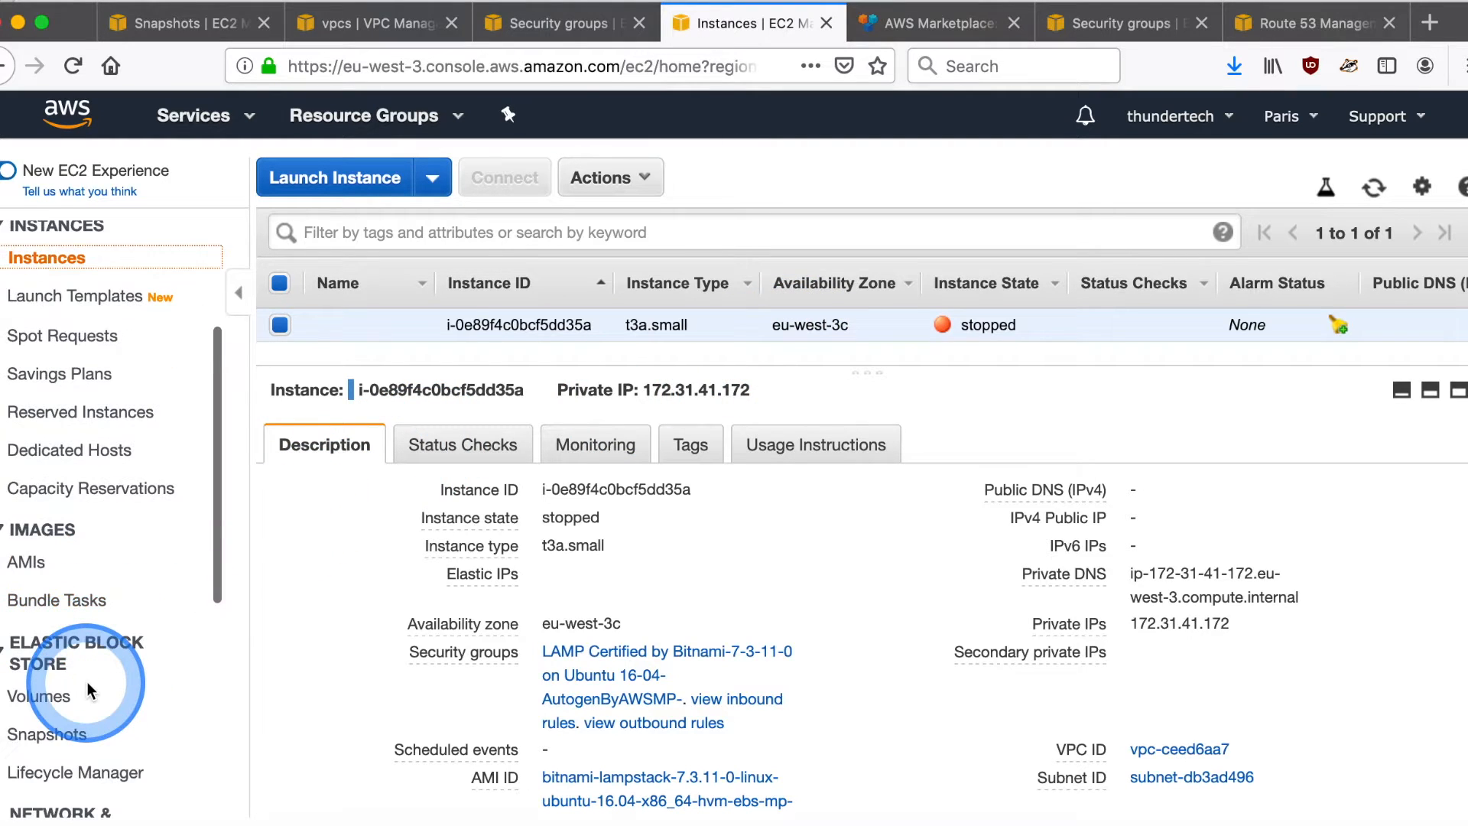
pyautogui.click(69, 733)
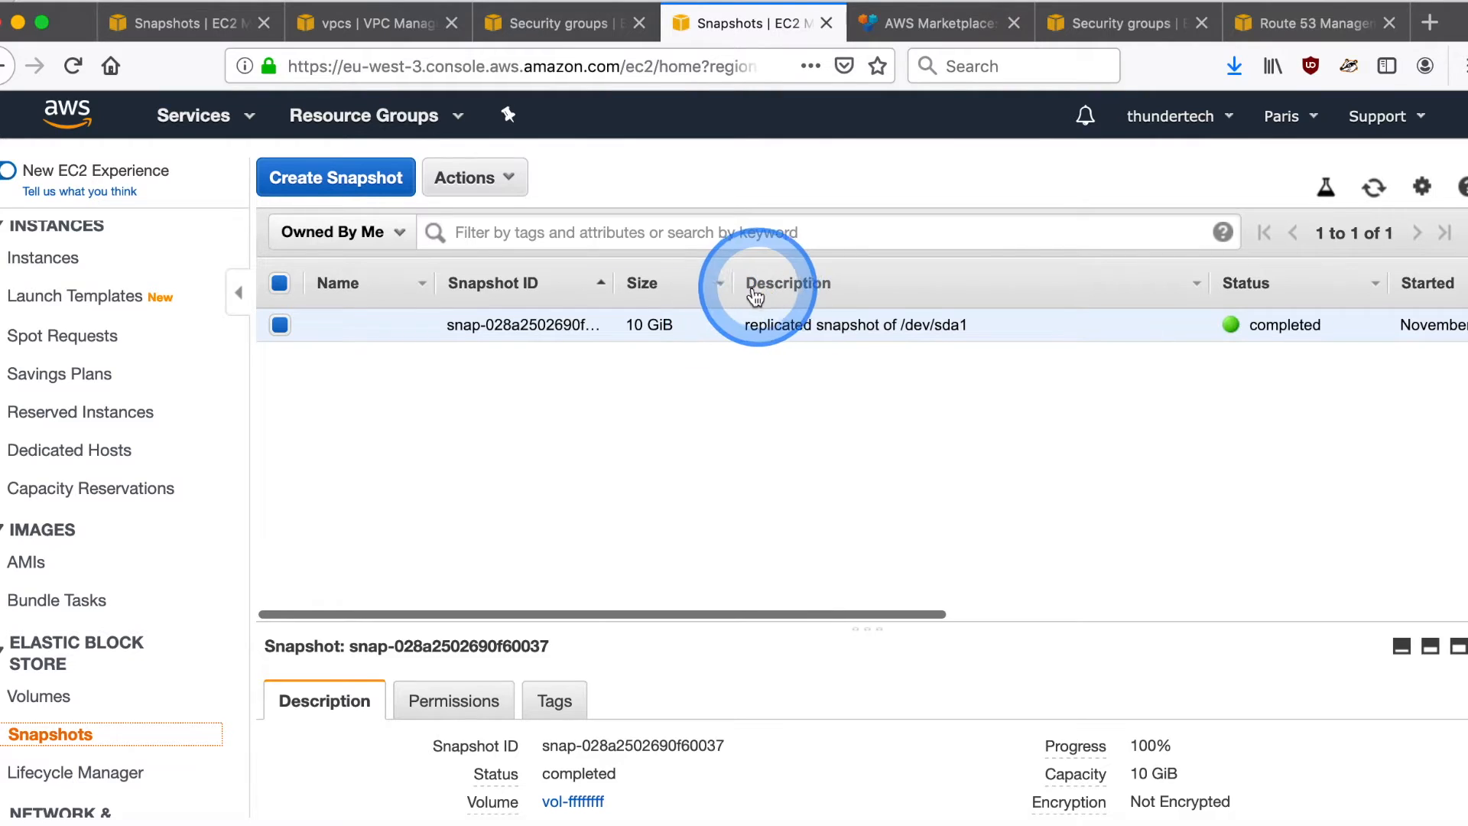
# - Begin creating a volume from the replicated snapshot and set its availability zone to eu-west-3c
pyautogui.click(714, 319)
pyautogui.rightClick(714, 324)
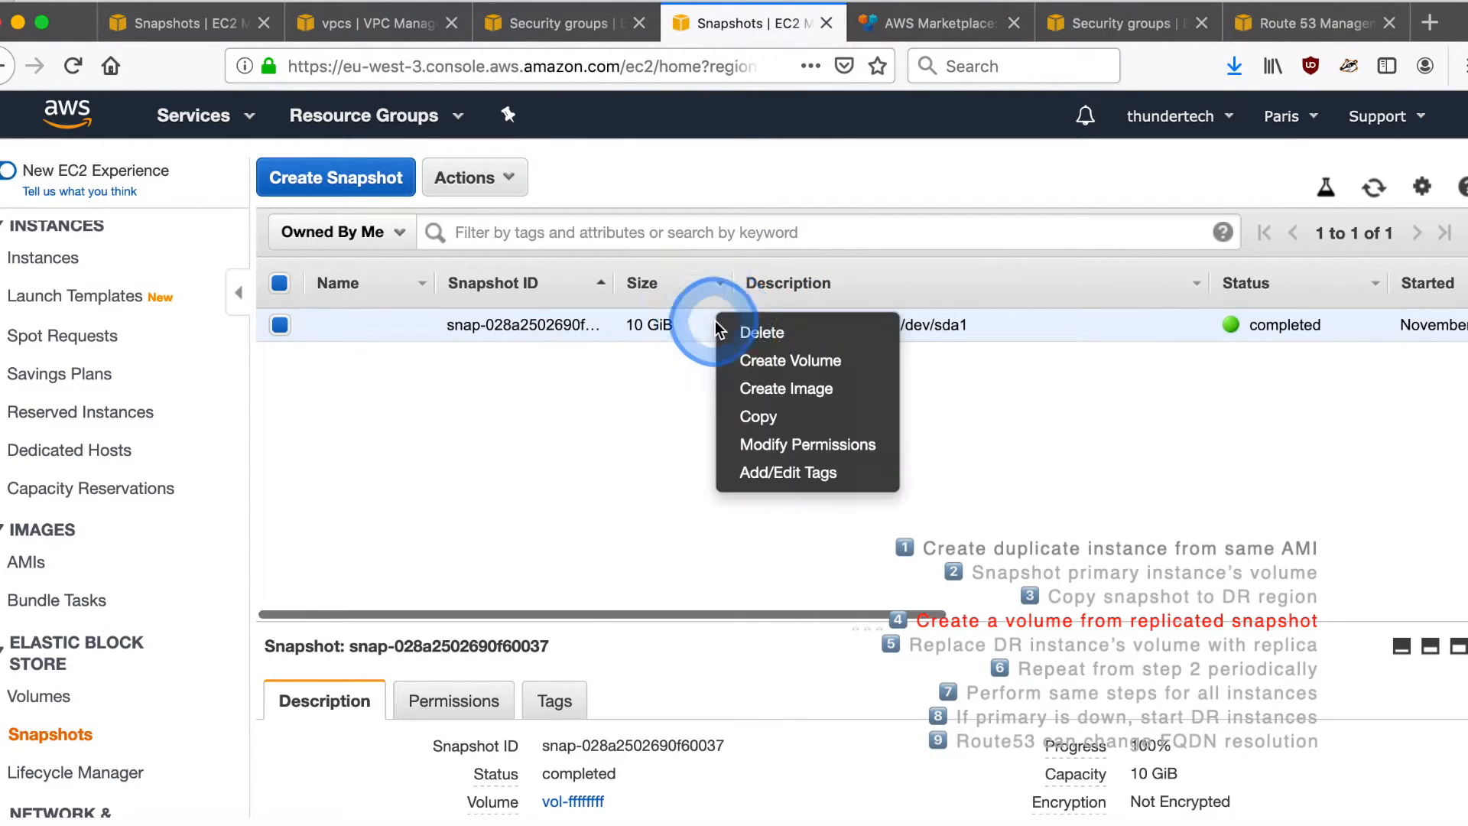
pyautogui.click(761, 362)
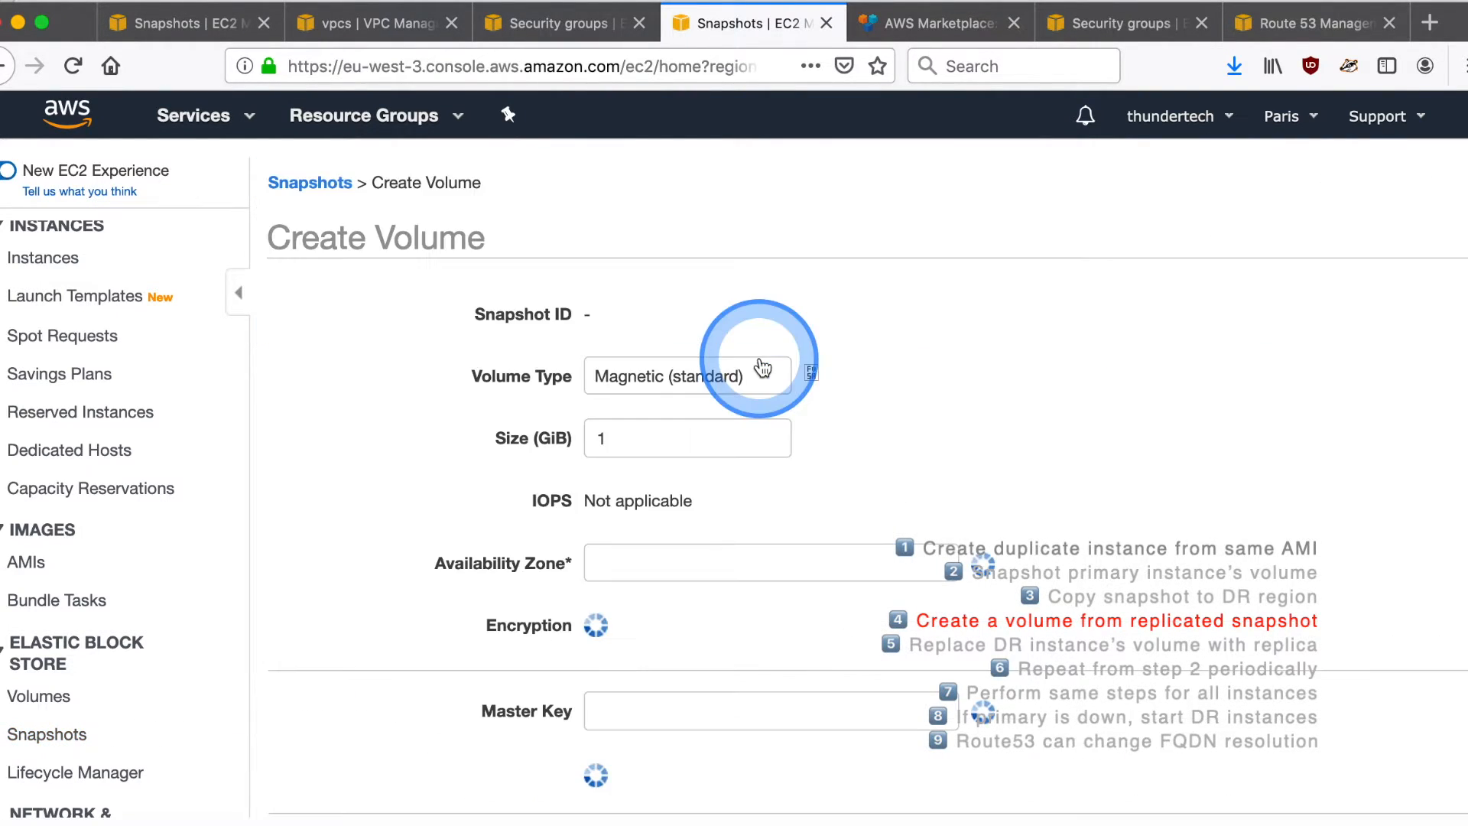
pyautogui.click(487, 608)
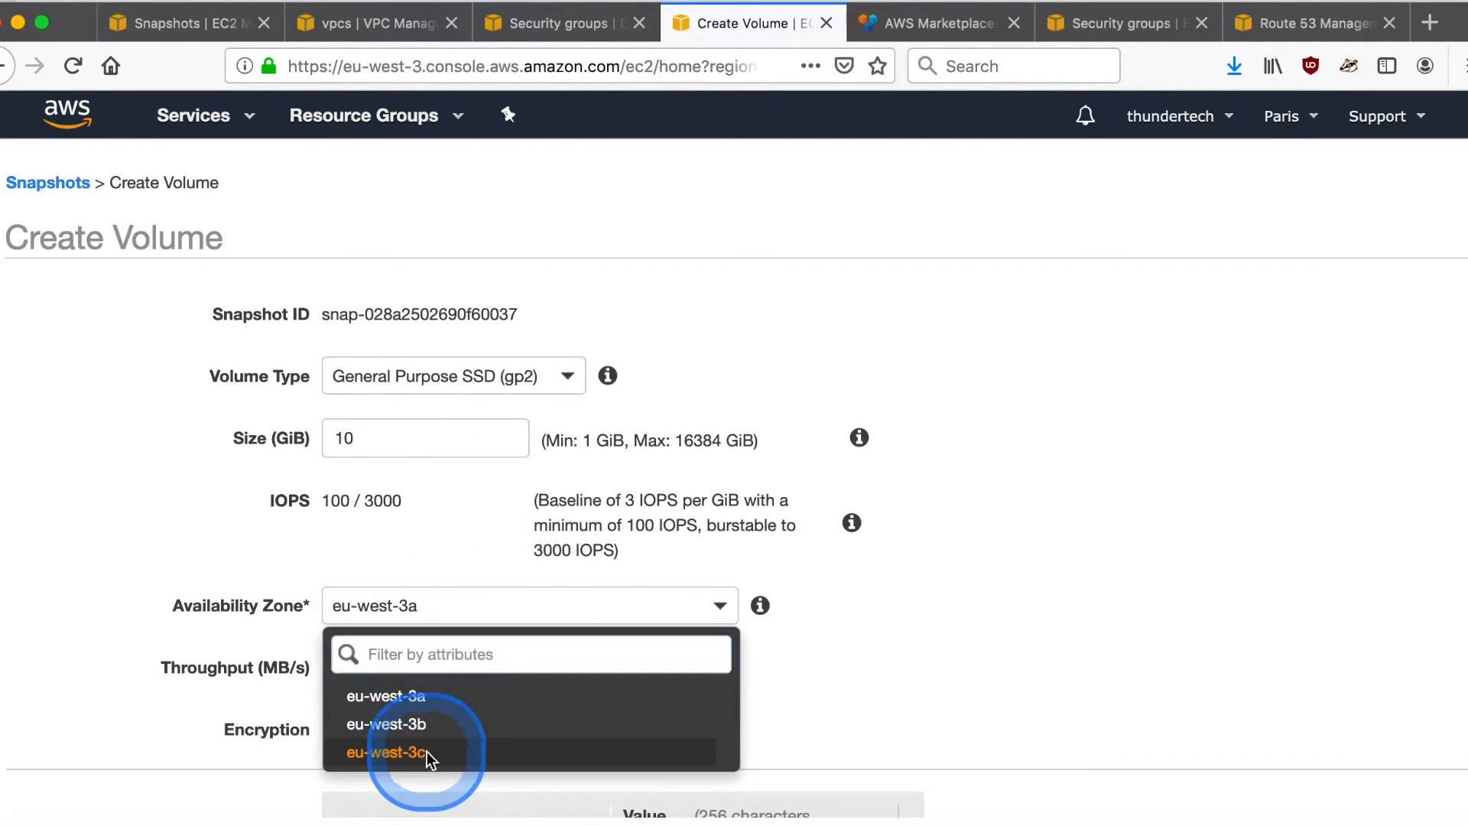
pyautogui.click(428, 757)
# - Add a tag with key Name and value /dev/sda1, and create the volume
pyautogui.scroll(-3, 511, 695)
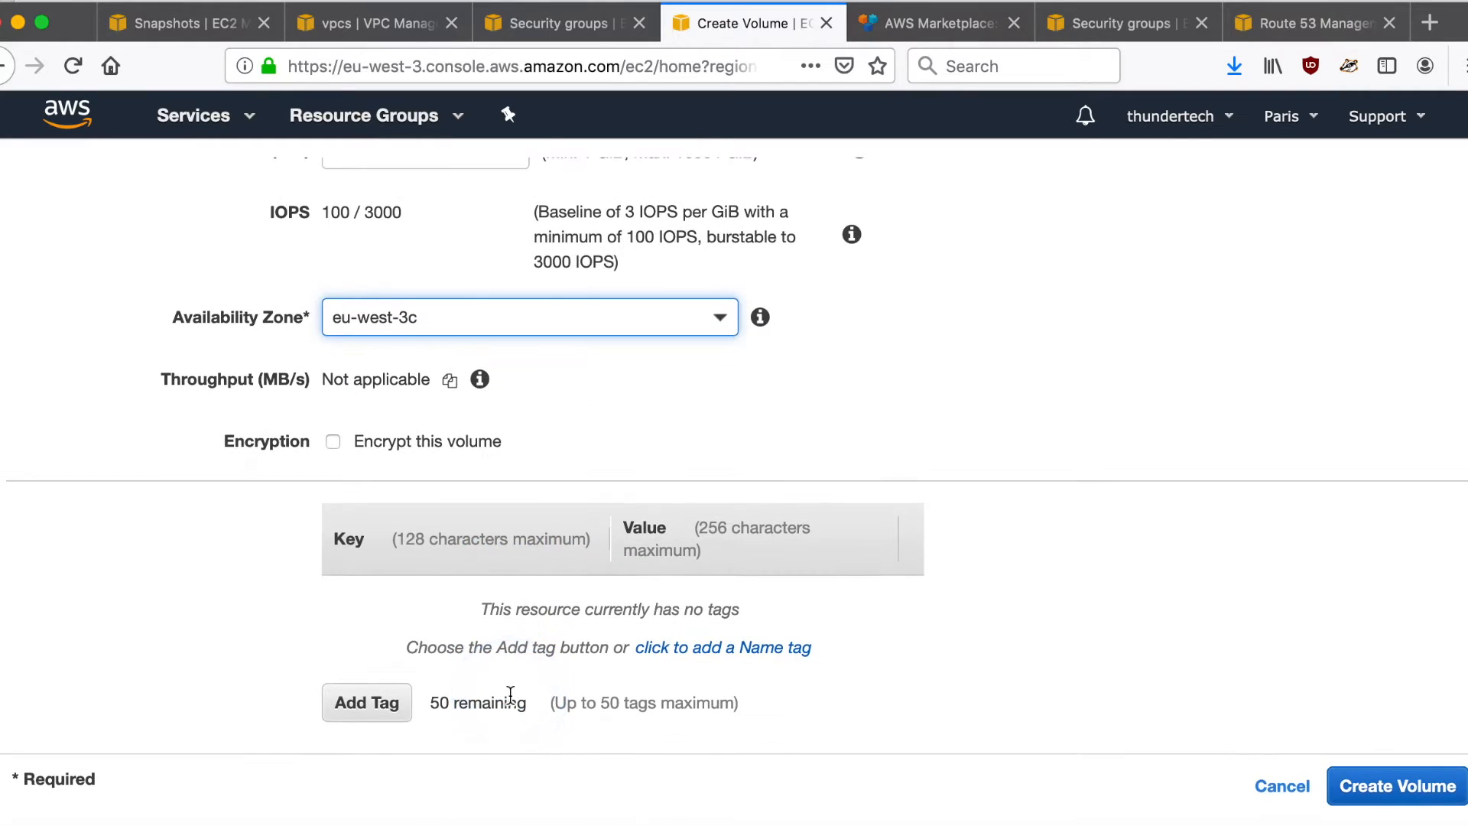
pyautogui.click(374, 711)
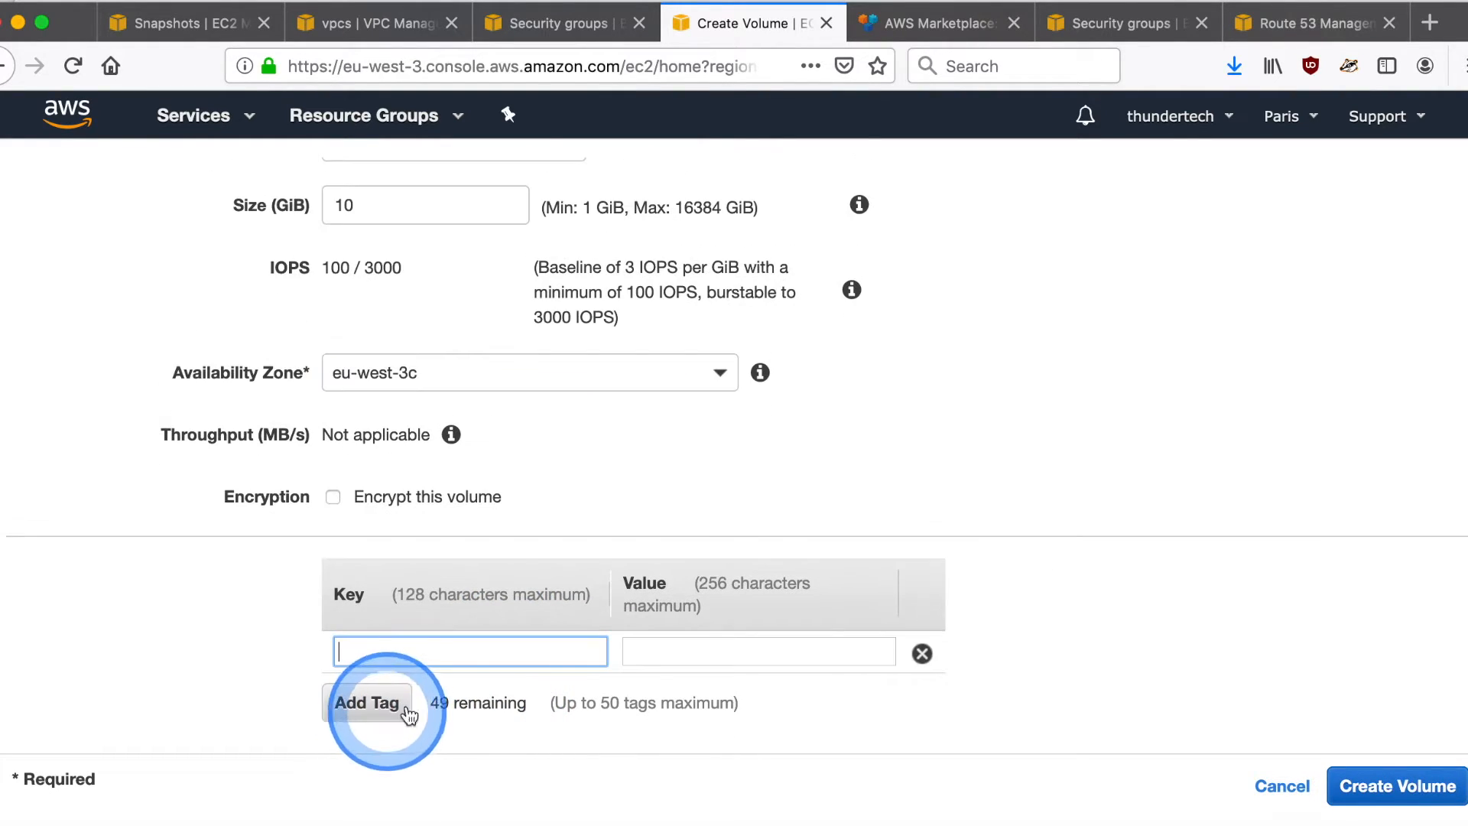
pyautogui.write('Name')
pyautogui.press('Tab')
pyautogui.write('/dev/sd')
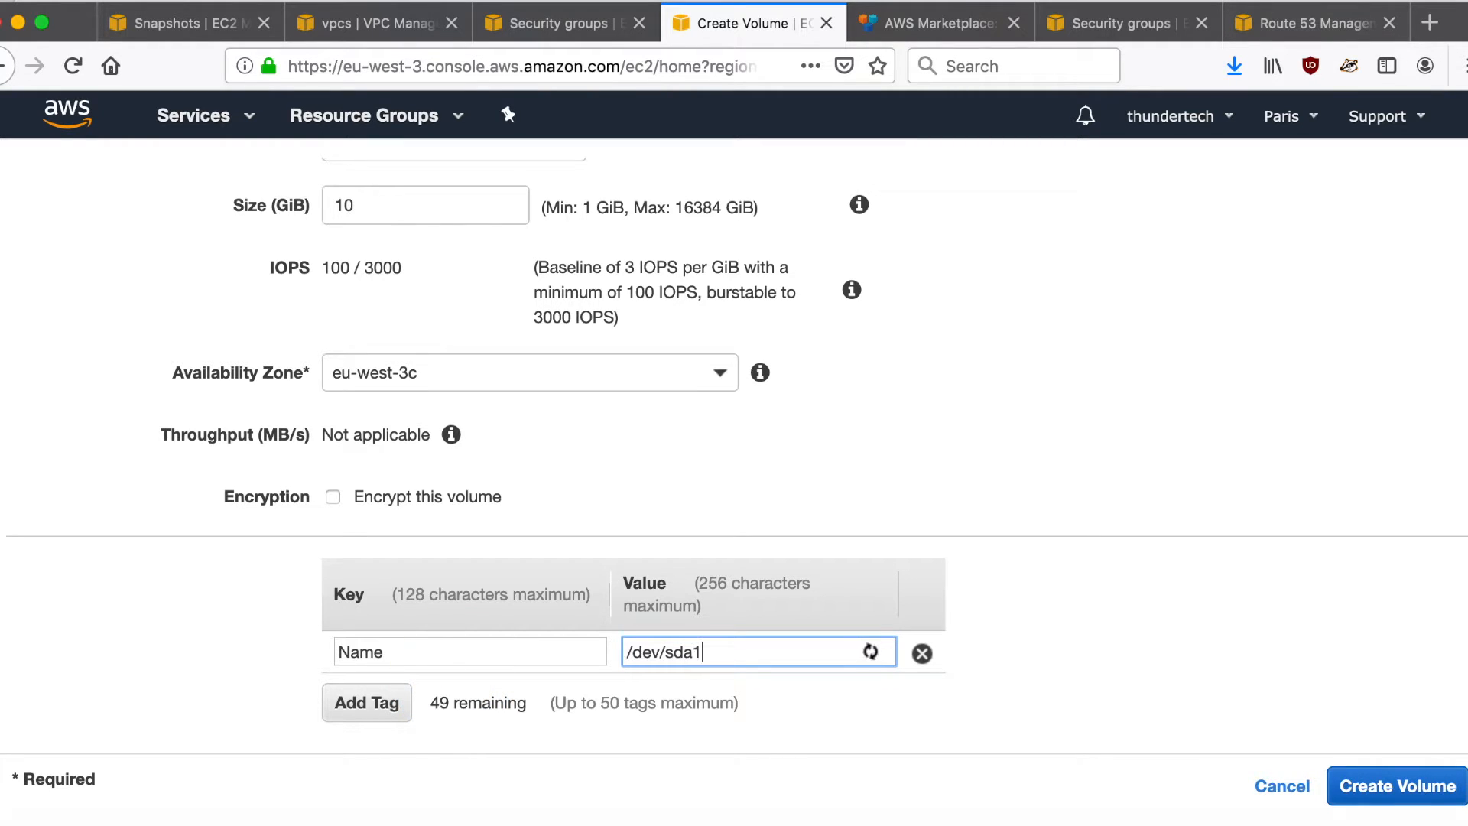
pyautogui.click(1370, 794)
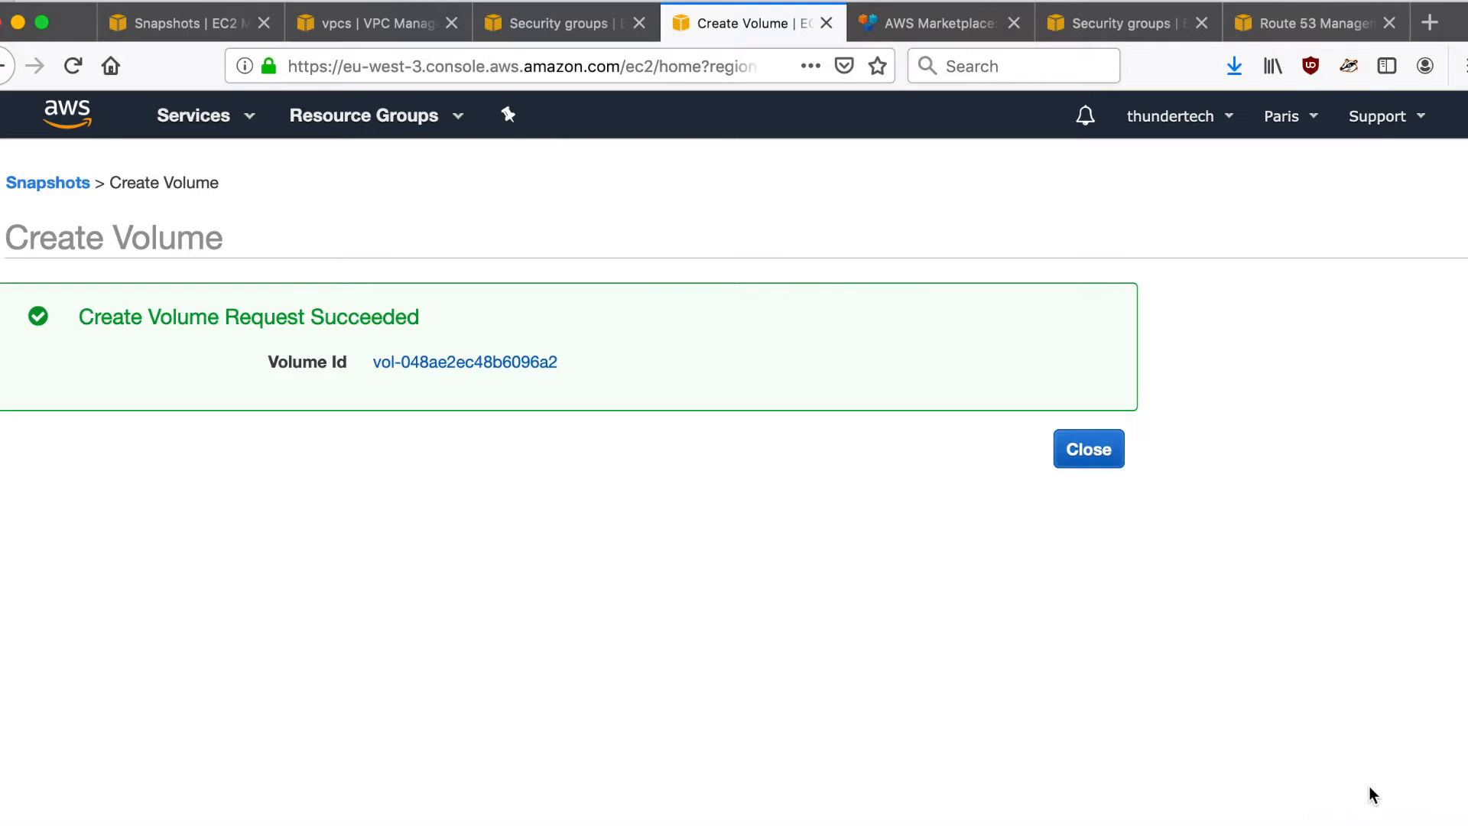
# - Open the newly created volume in the volume list and check its availability zone and state
pyautogui.click(513, 362)
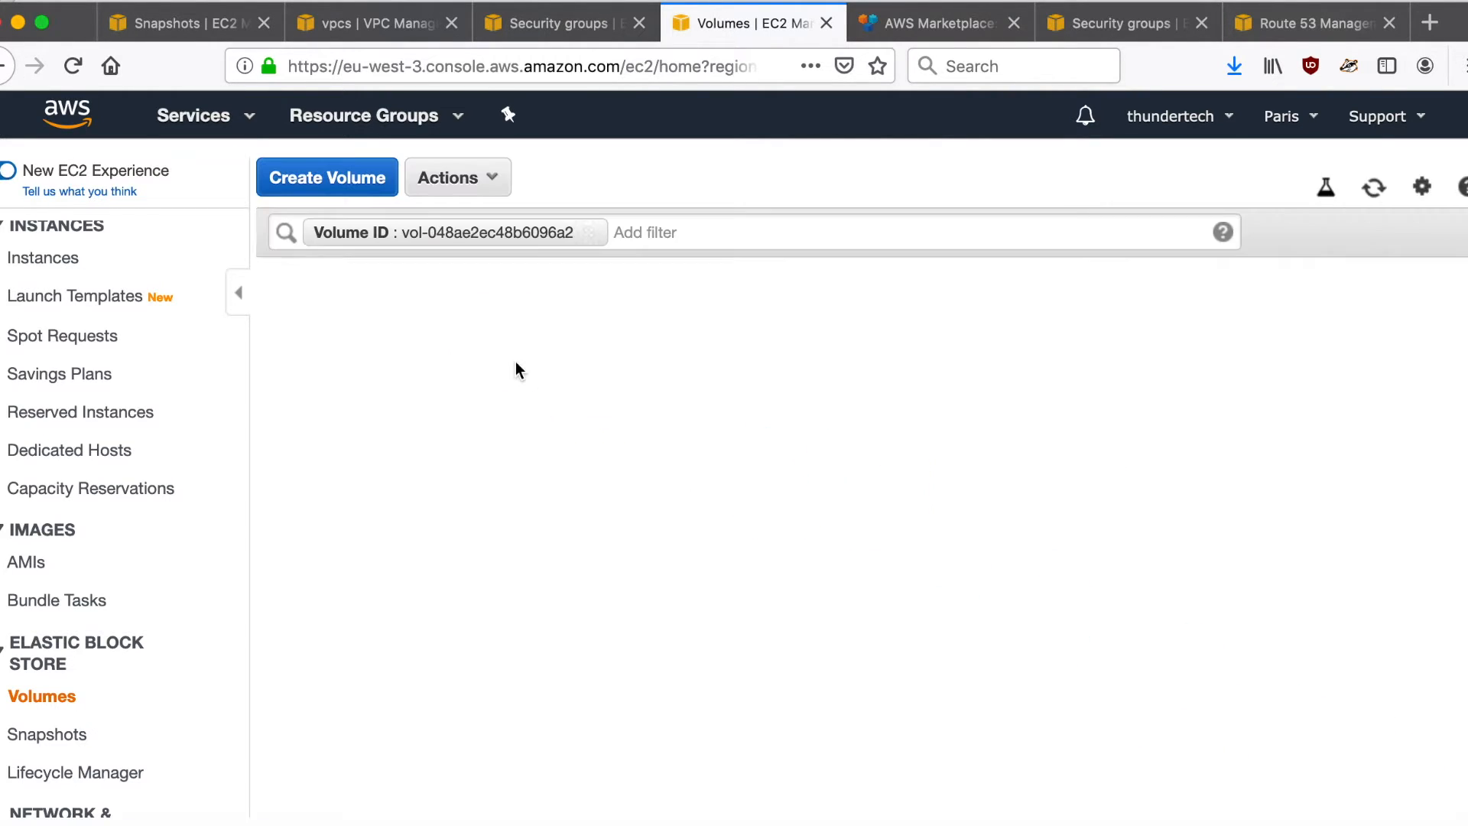
pyautogui.click(543, 331)
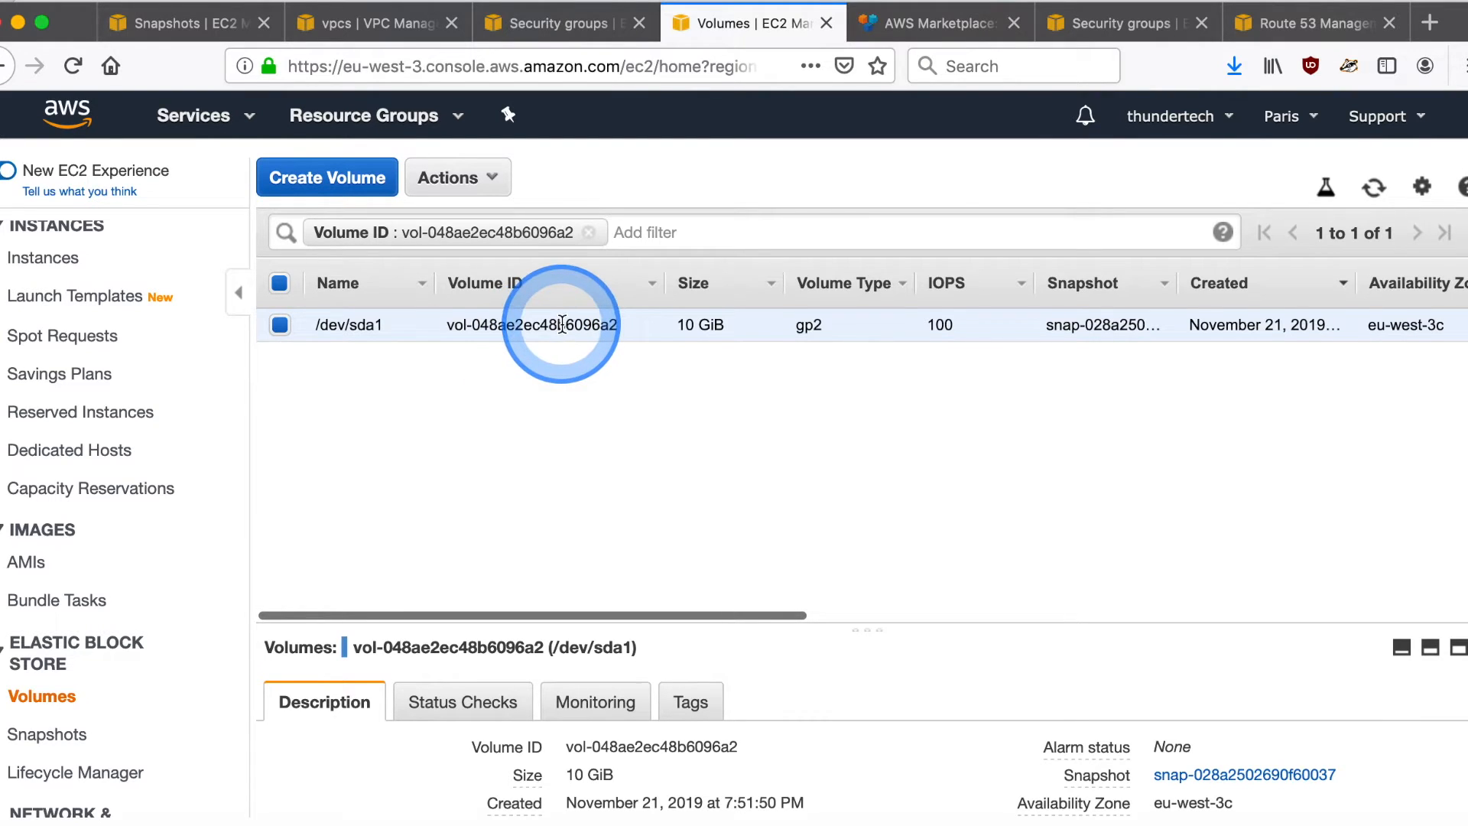
pyautogui.hscroll(3, 562, 325)
pyautogui.hscroll(1, 562, 325)
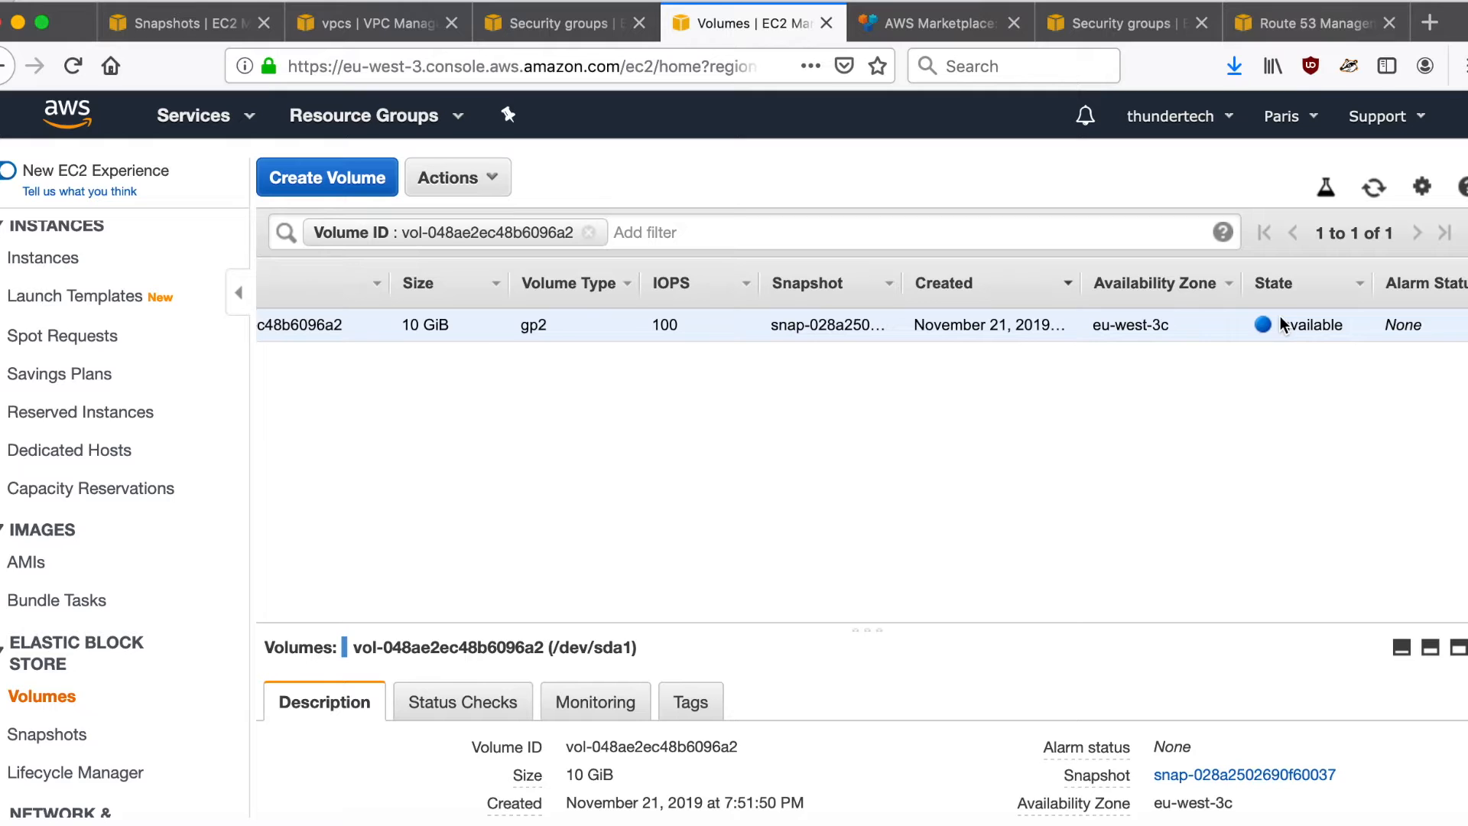
# - Find the stopped Paris instance's root device /dev/sda1 in its details and open the underlying EBS volume
pyautogui.click(34, 260)
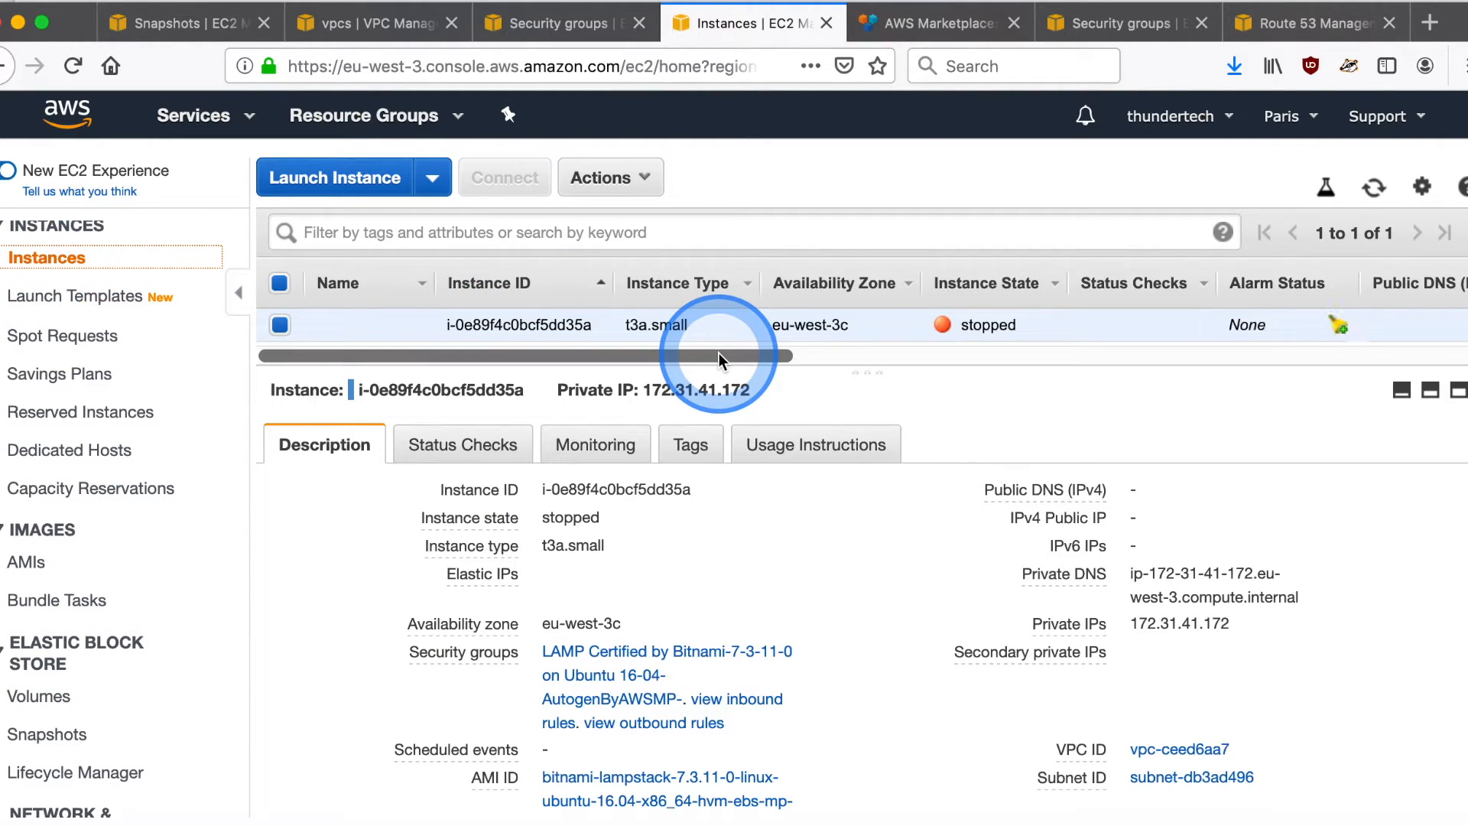
pyautogui.click(816, 321)
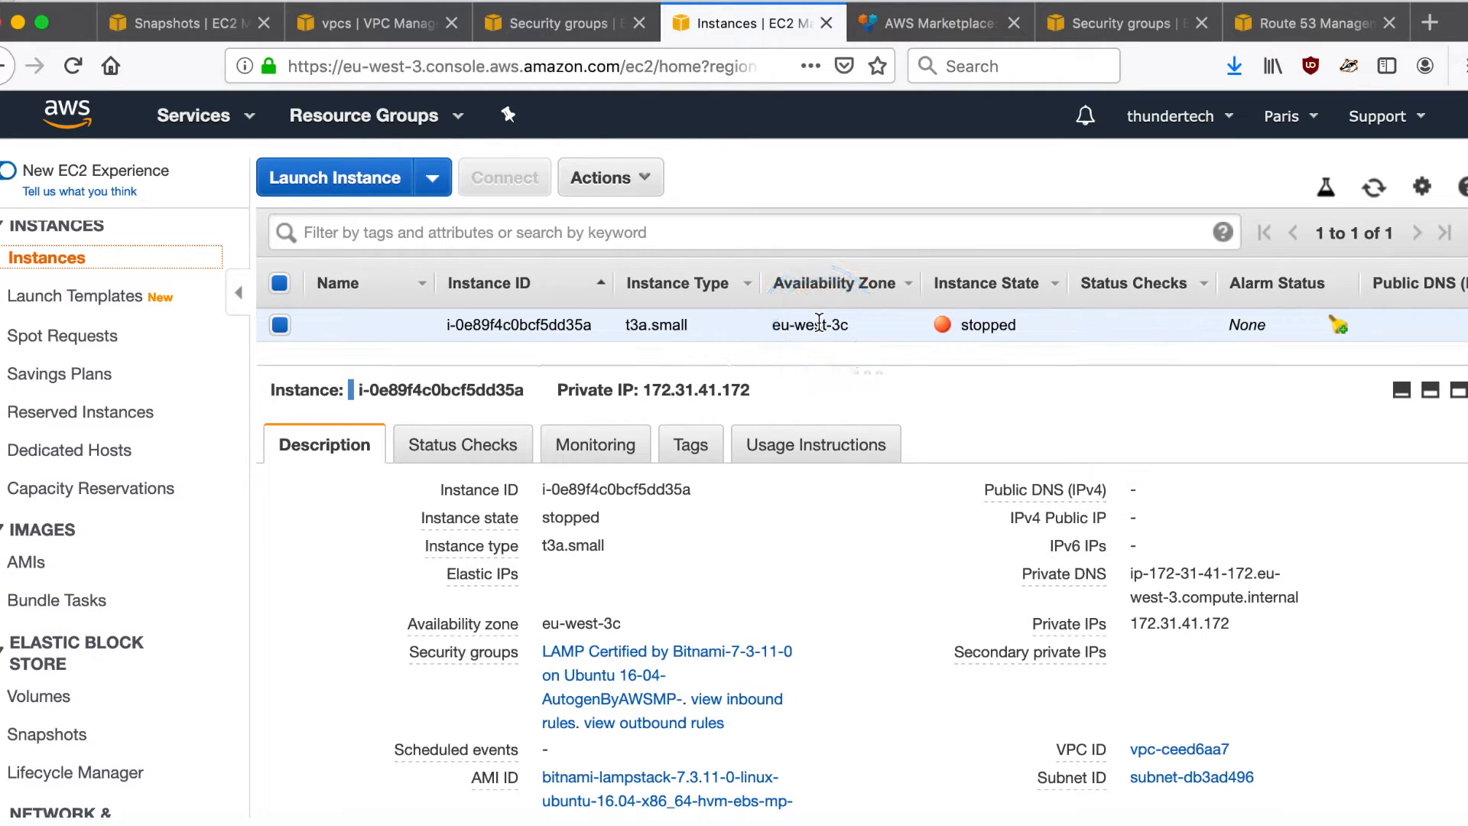
pyautogui.click(950, 514)
pyautogui.scroll(-5, 963, 550)
pyautogui.click(991, 614)
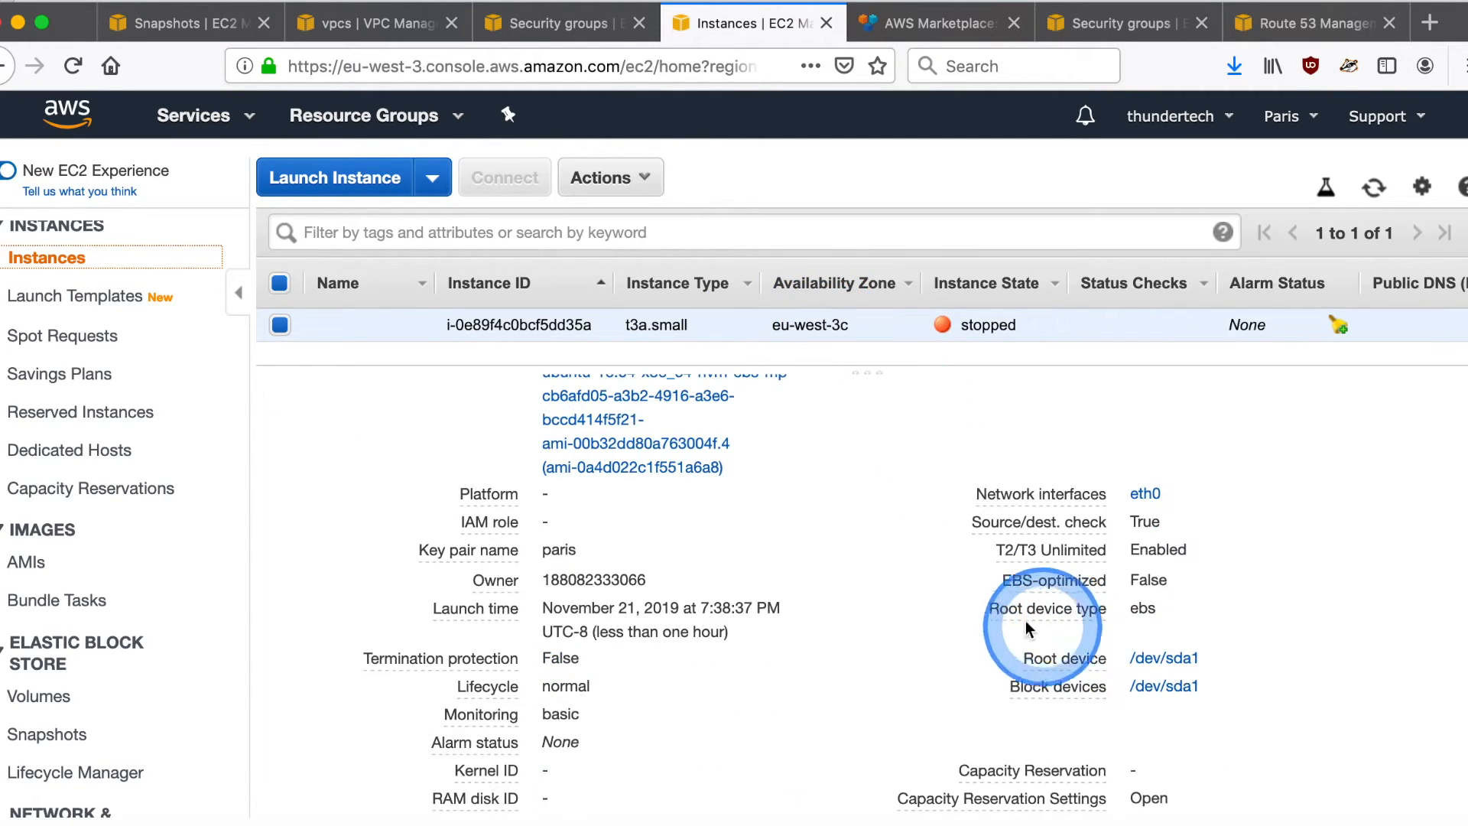
pyautogui.click(1063, 659)
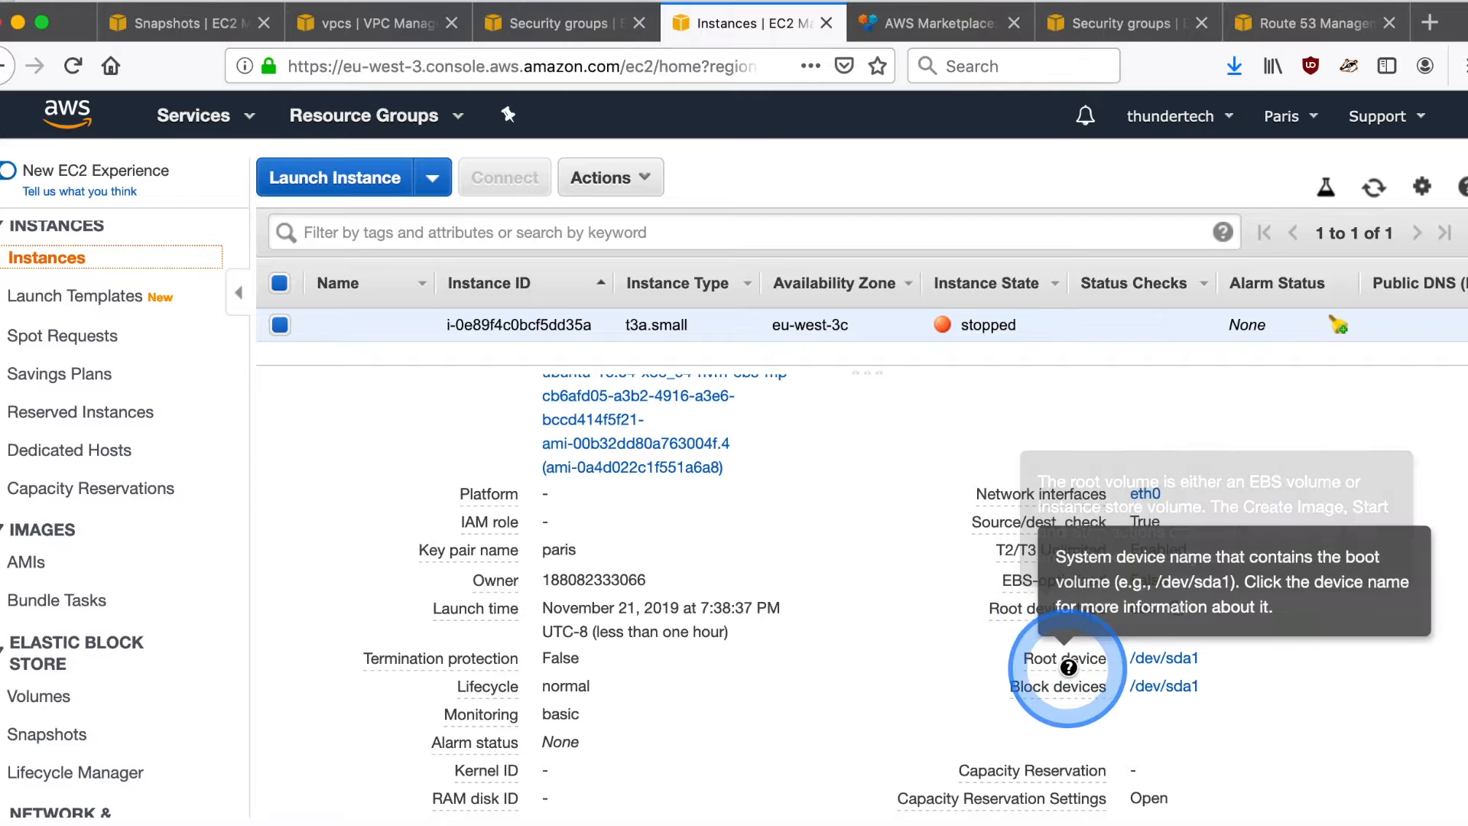
pyautogui.click(1162, 659)
pyautogui.click(1063, 485)
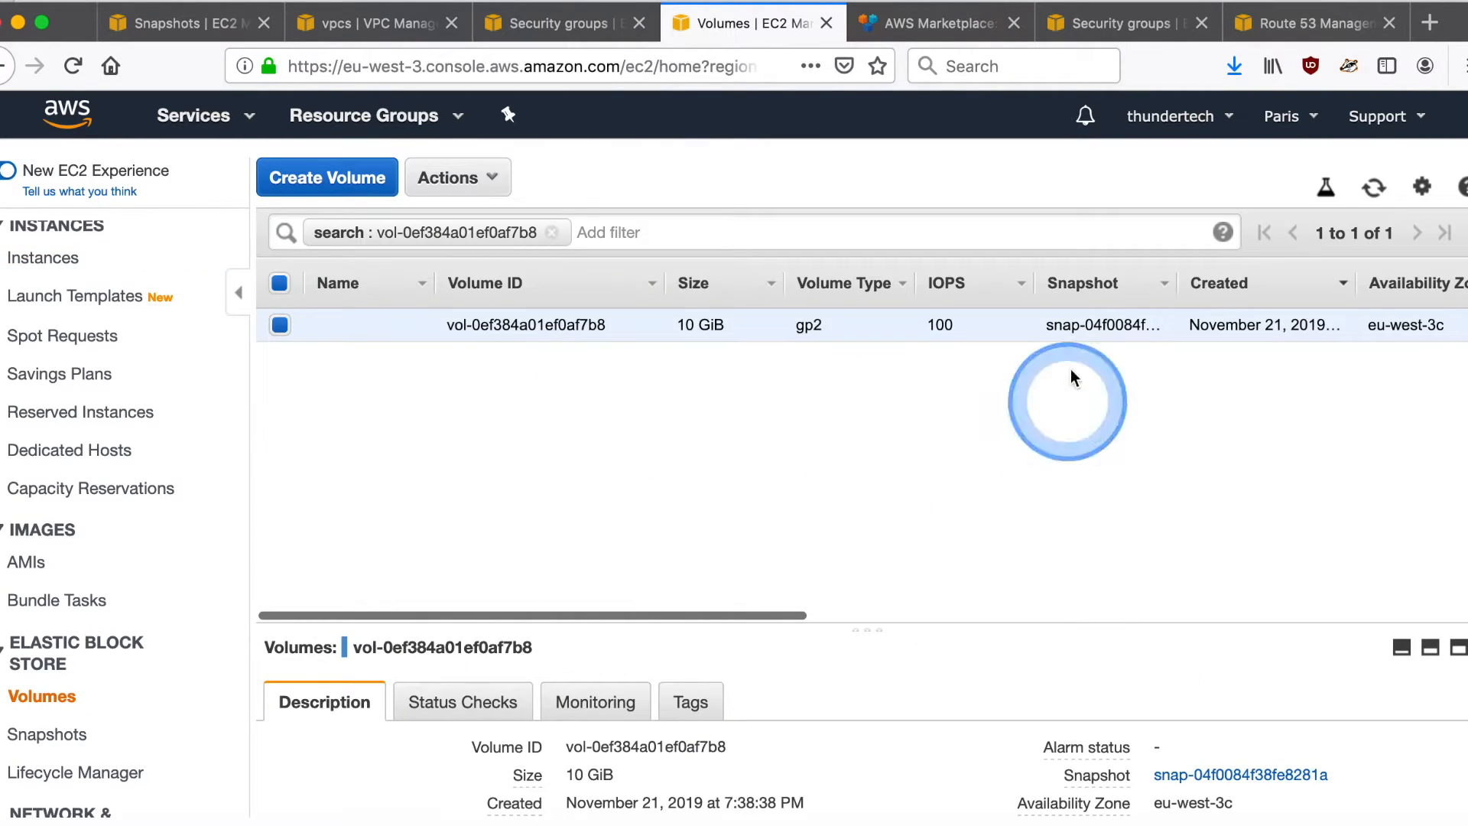
# - Check the state of the instance's original root volume and detach it from the stopped instance
pyautogui.hscroll(5, 1061, 332)
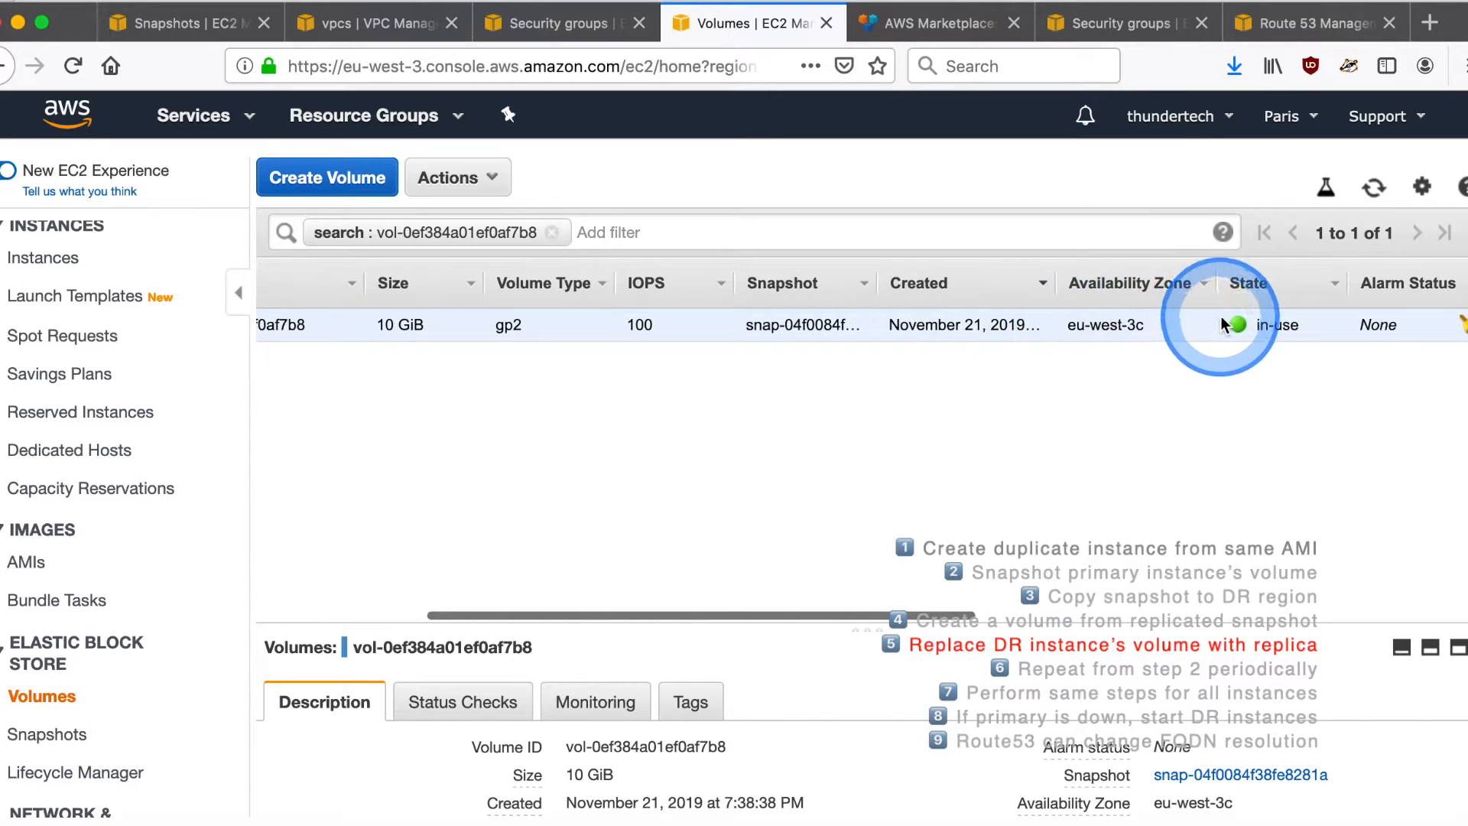
pyautogui.hscroll(-4, 971, 321)
pyautogui.hscroll(-3, 974, 321)
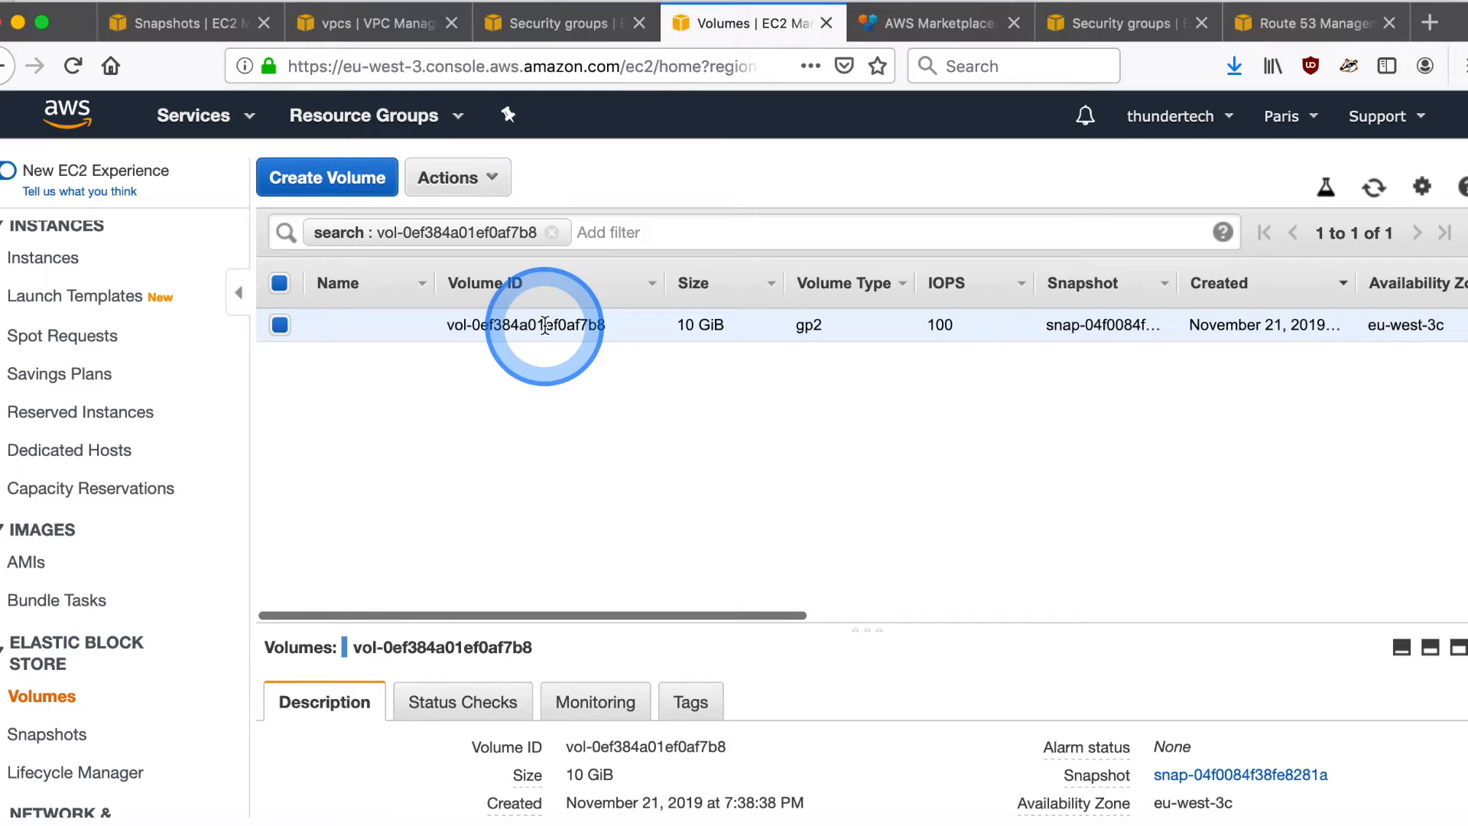
pyautogui.rightClick(495, 338)
pyautogui.click(622, 442)
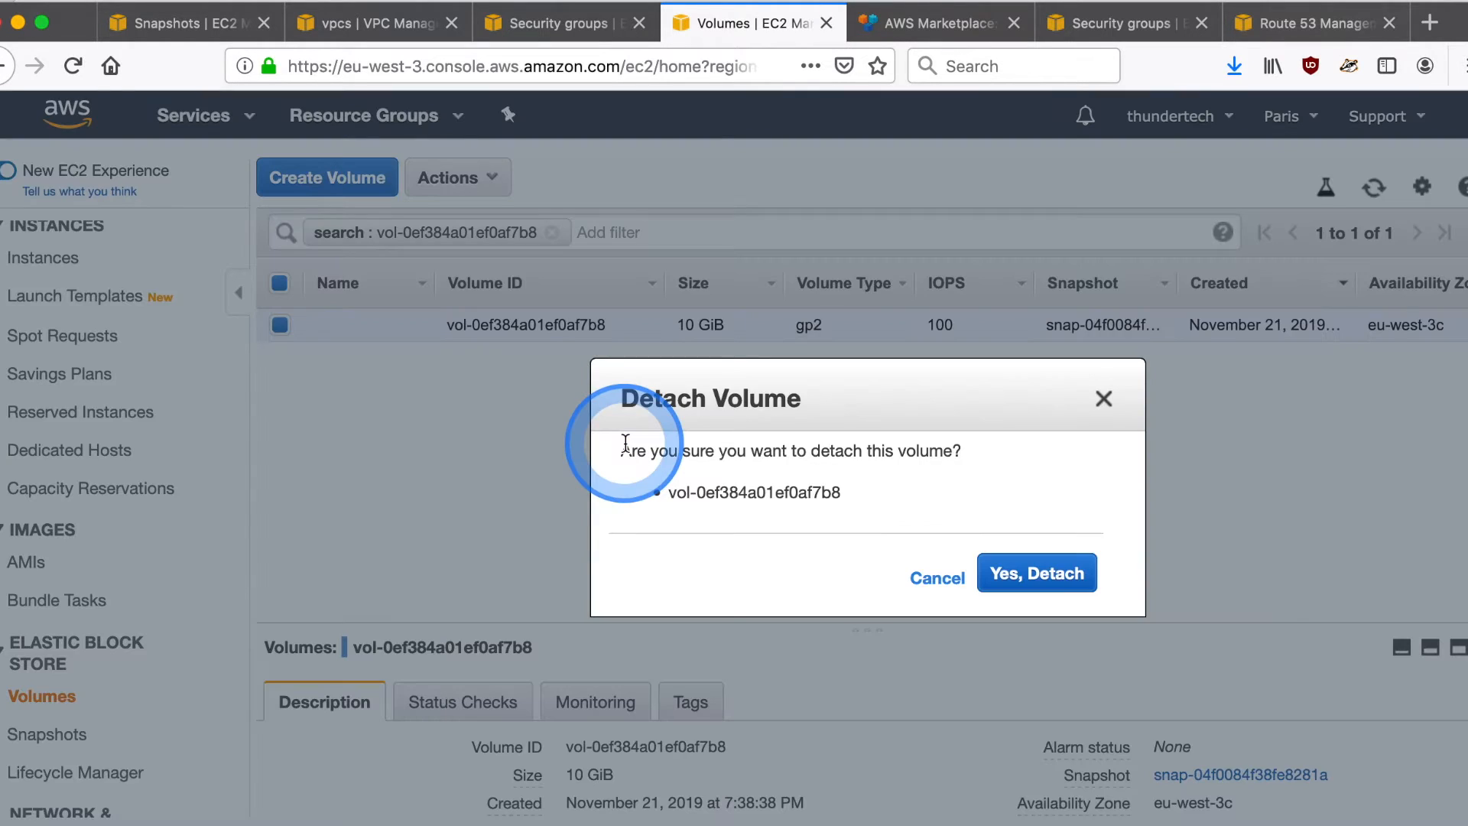
pyautogui.click(1055, 566)
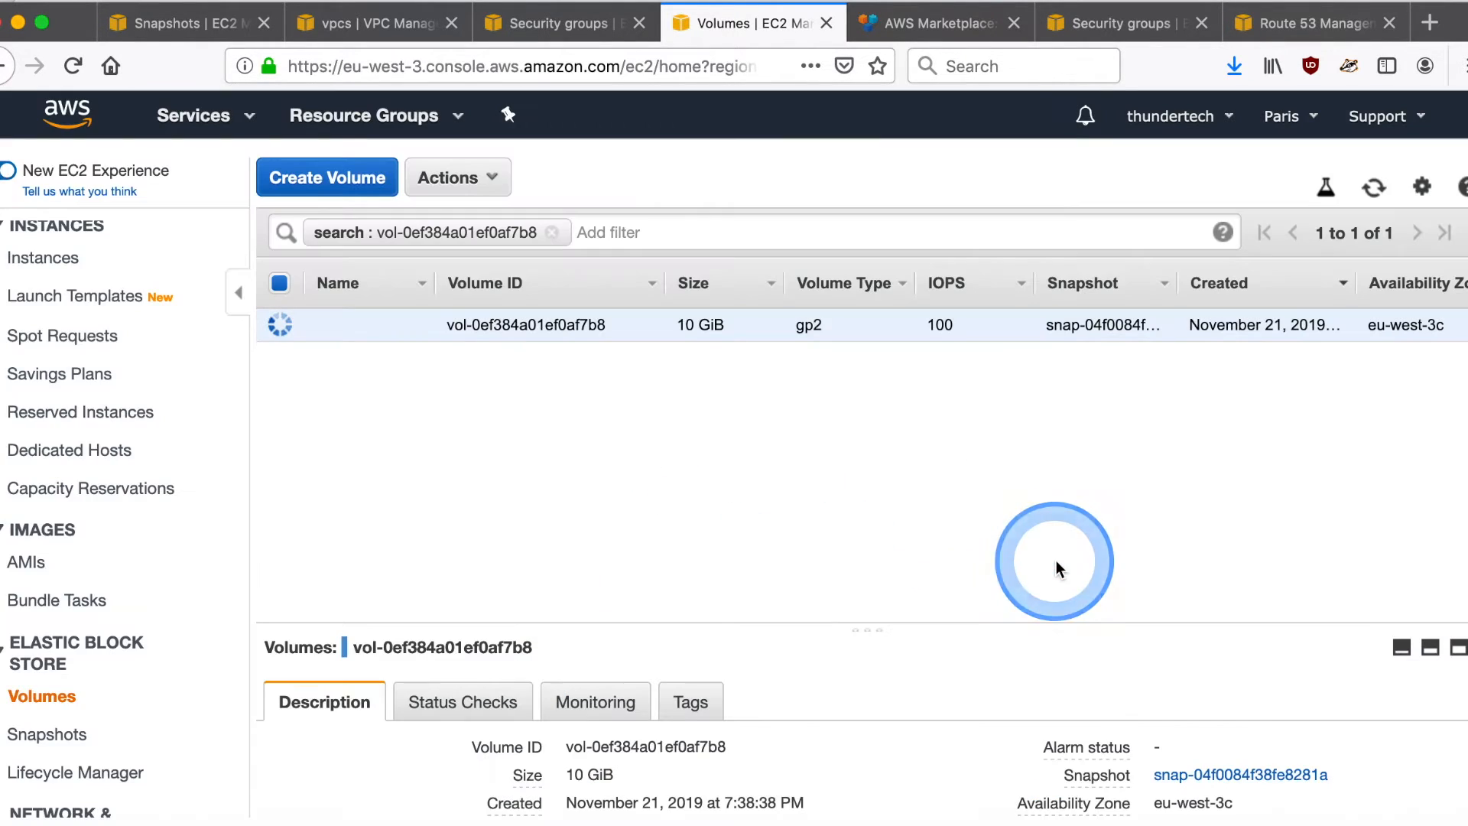
# - Refresh the volume list, clear its search filter and check the state of both Paris volumes
pyautogui.click(1372, 191)
pyautogui.click(1281, 346)
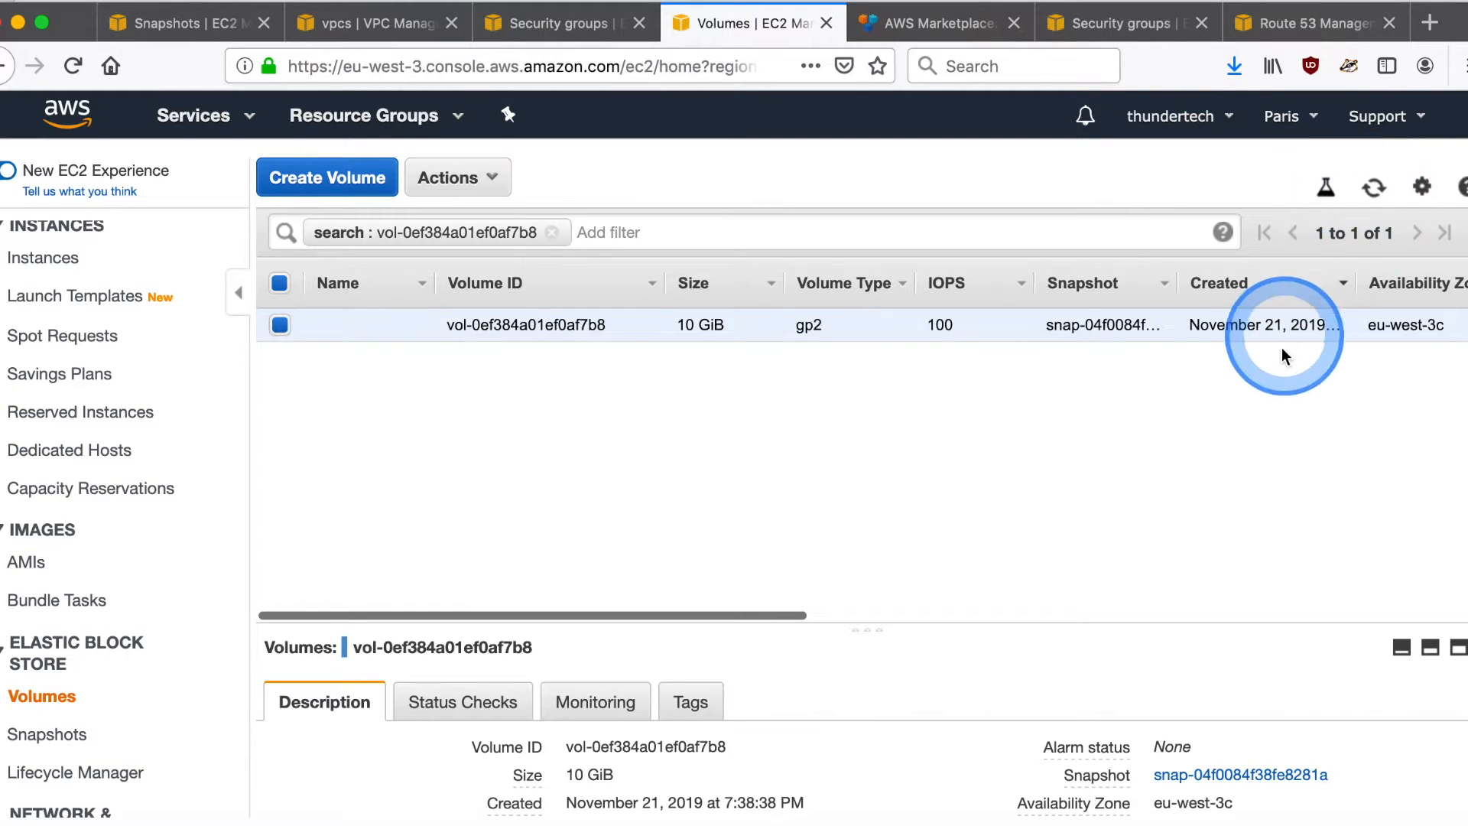
pyautogui.hscroll(3, 1280, 334)
pyautogui.hscroll(-5, 1280, 333)
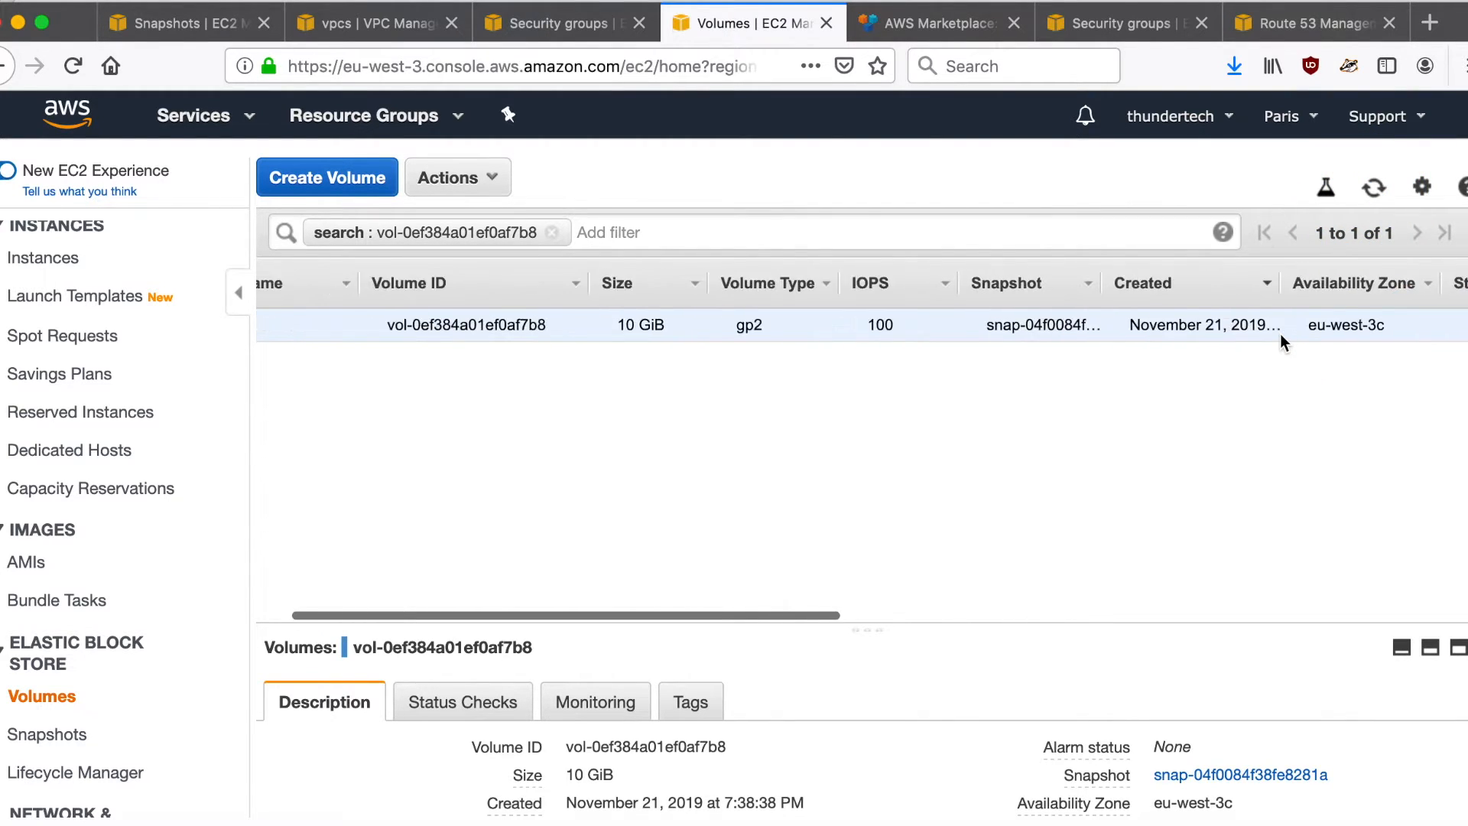
pyautogui.click(554, 232)
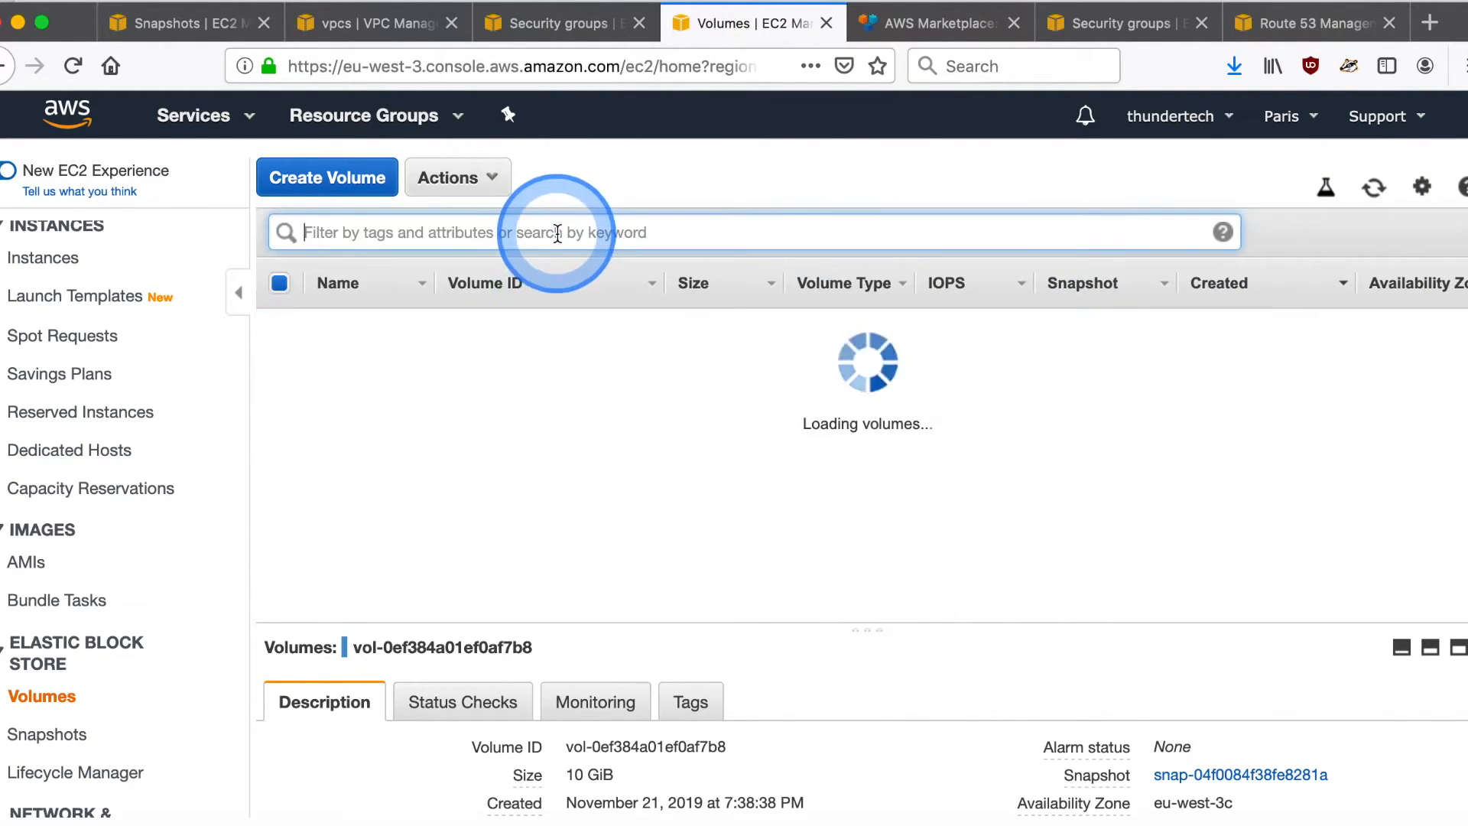
pyautogui.click(352, 325)
pyautogui.click(355, 326)
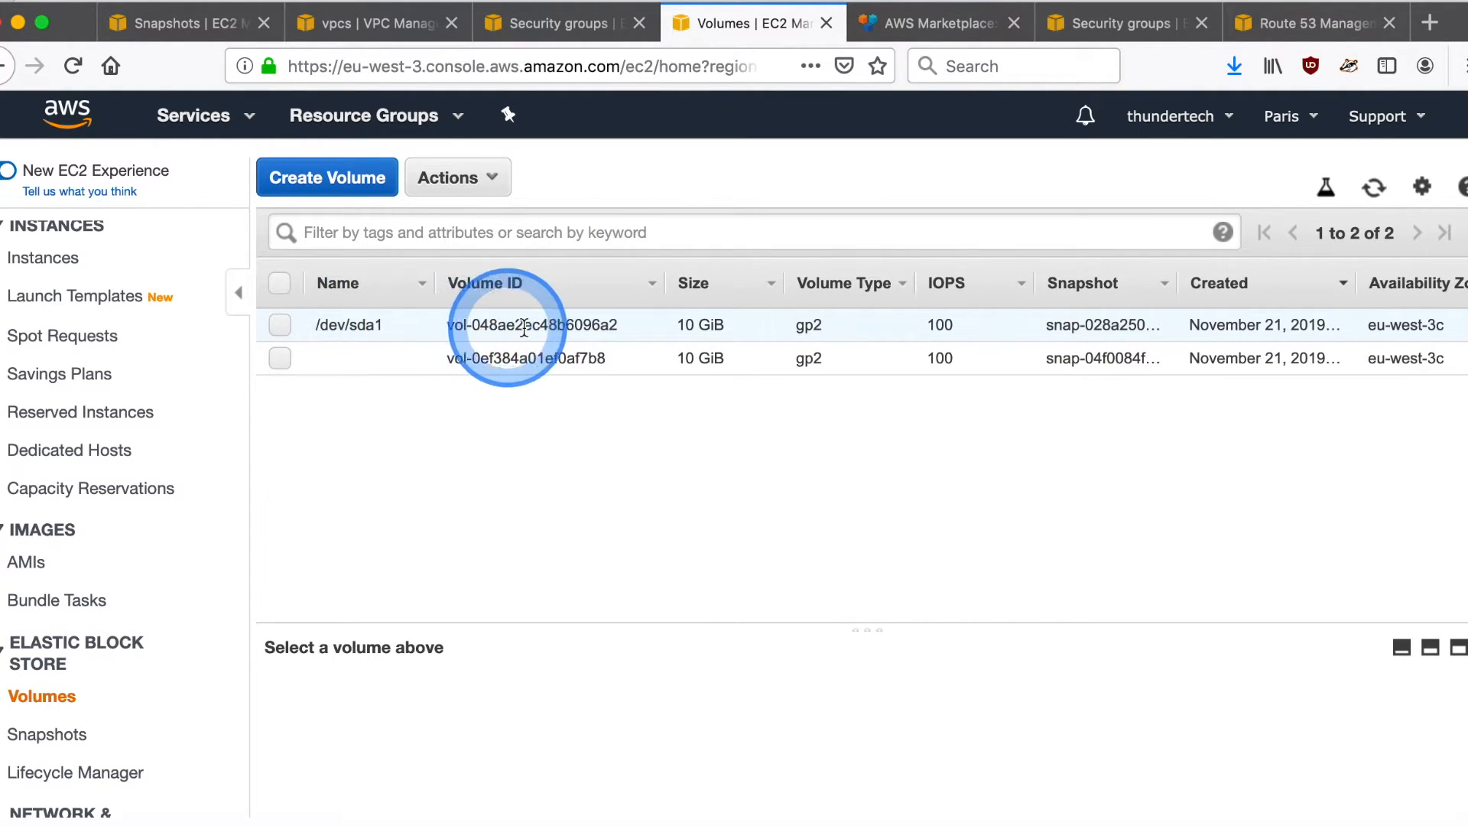
pyautogui.hscroll(4, 572, 328)
pyautogui.hscroll(2, 572, 329)
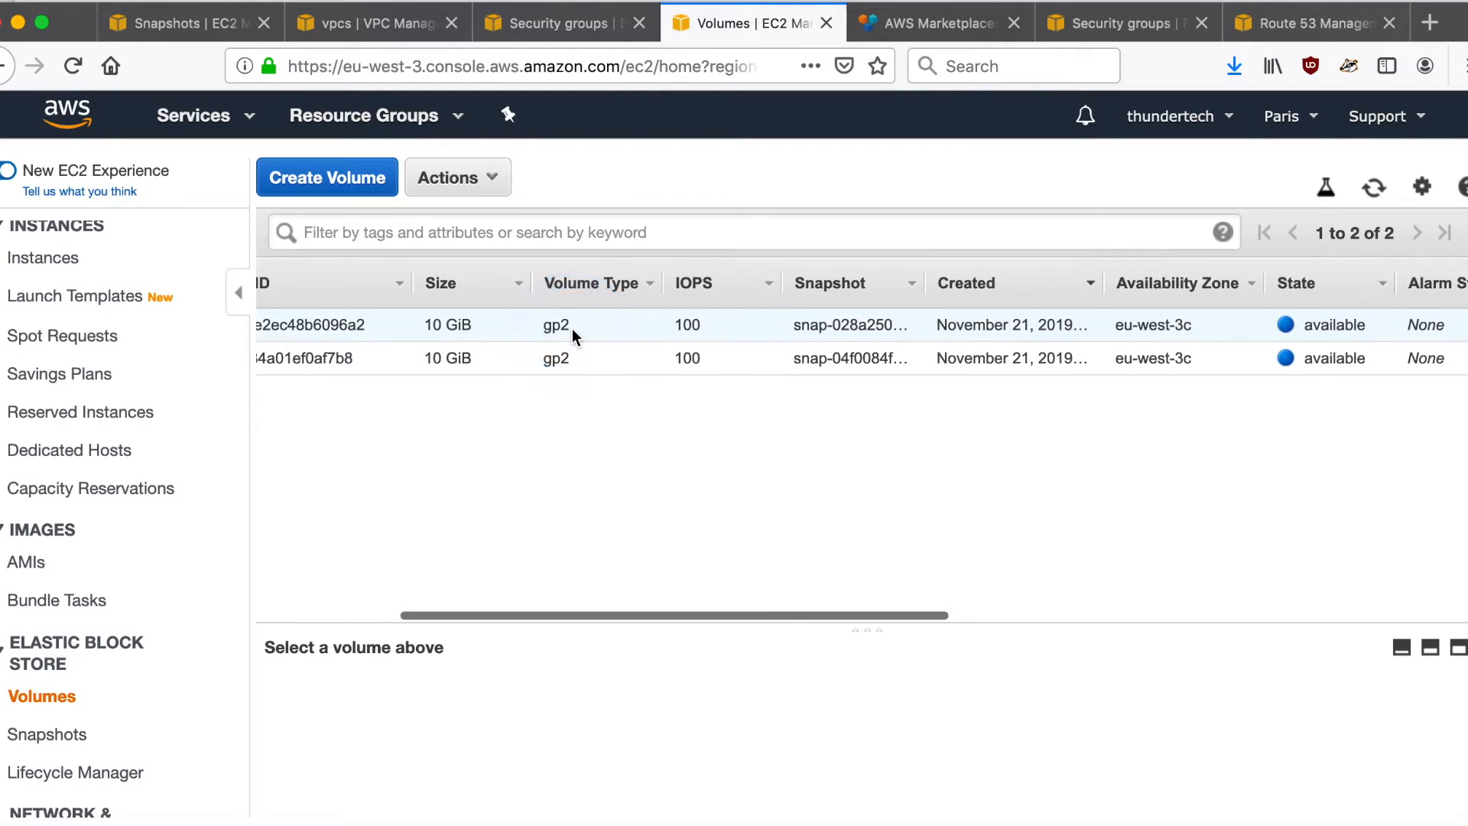
# - Attach the replica volume named /dev/sda1 to the stopped instance with the device set to /dev/sda1
pyautogui.rightClick(572, 328)
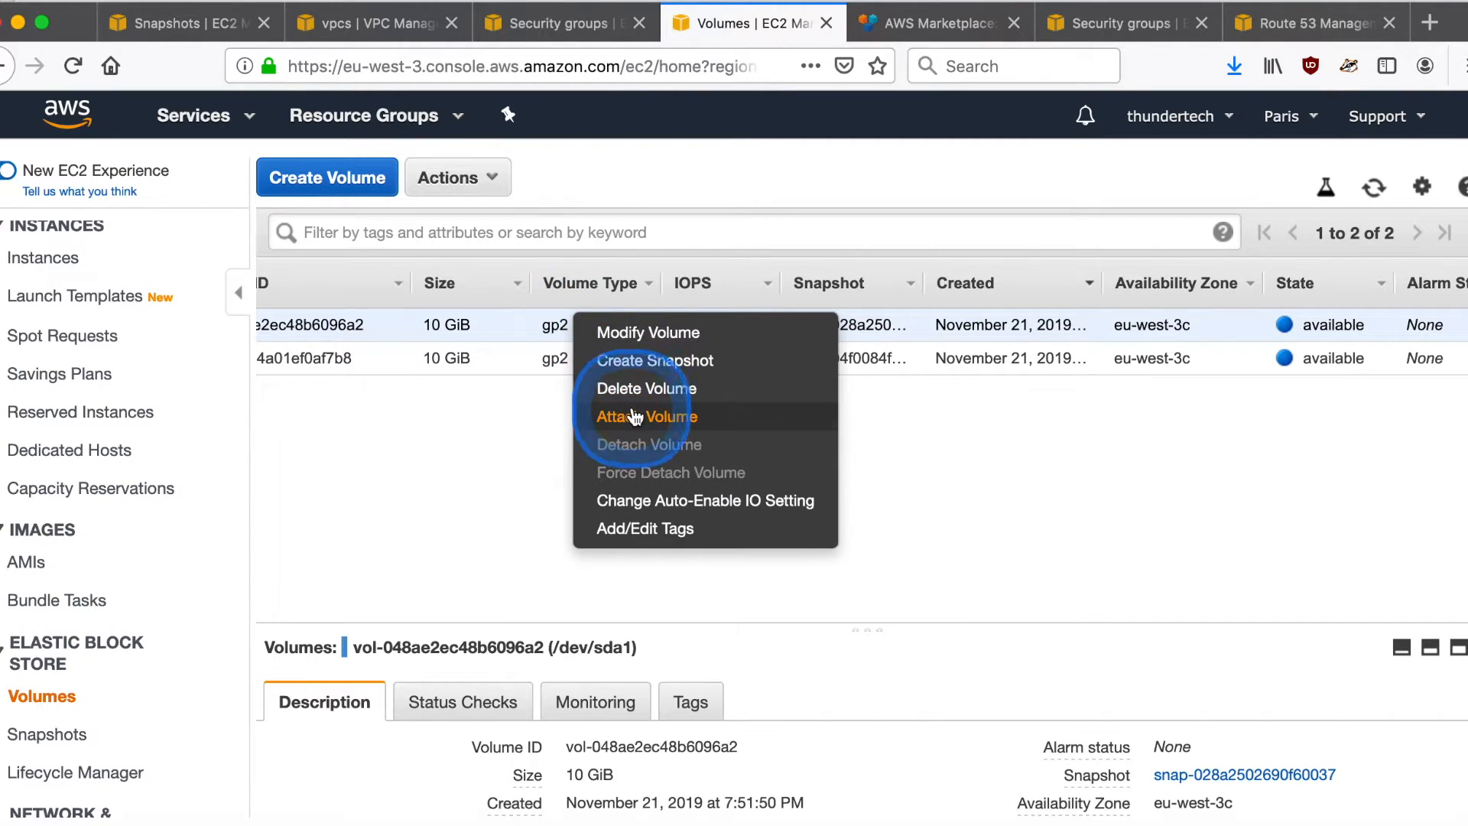
pyautogui.click(612, 416)
pyautogui.click(811, 479)
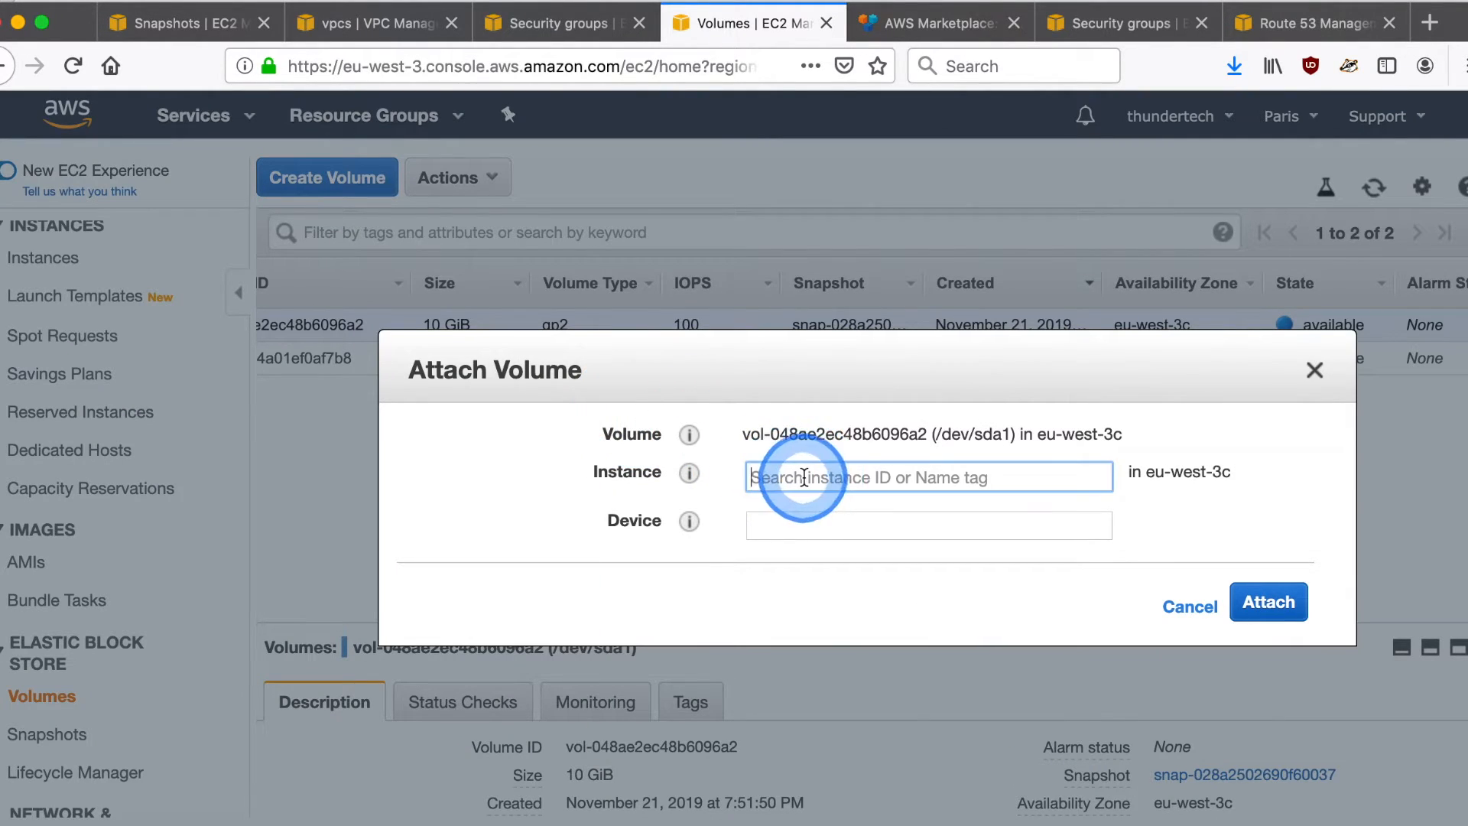
pyautogui.click(901, 482)
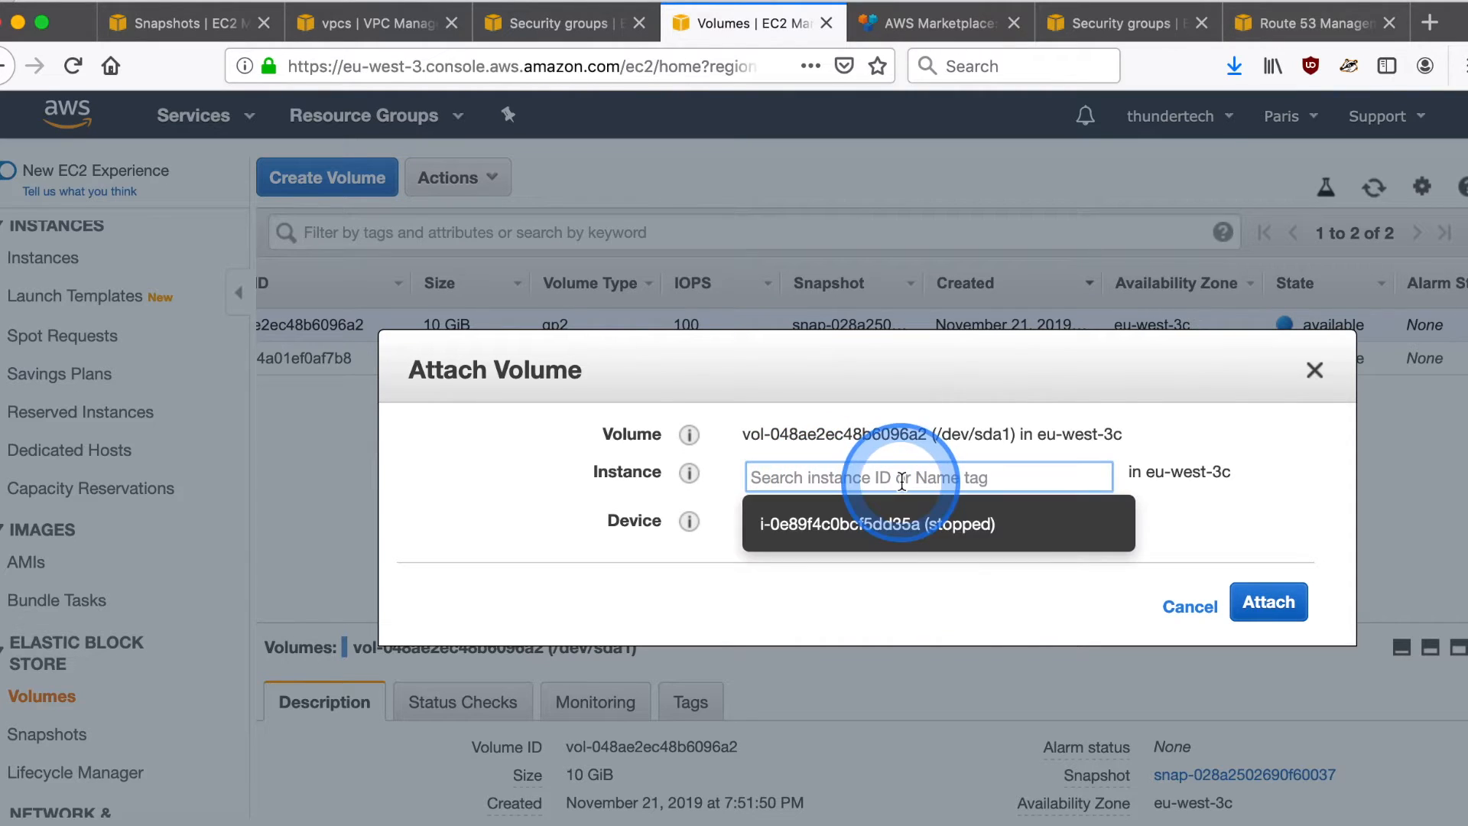
pyautogui.click(902, 519)
pyautogui.doubleClick(889, 535)
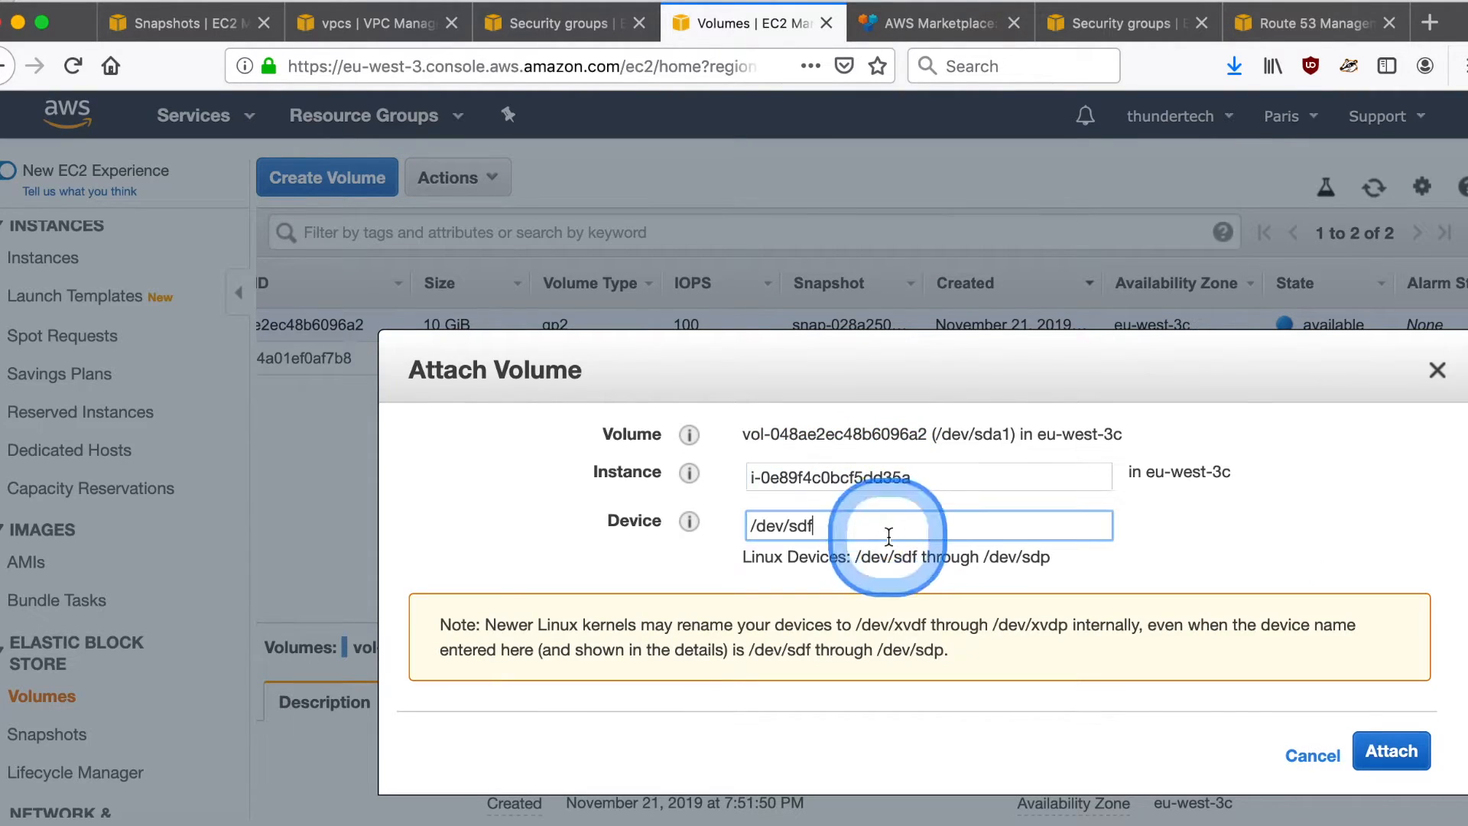
pyautogui.write('sd')
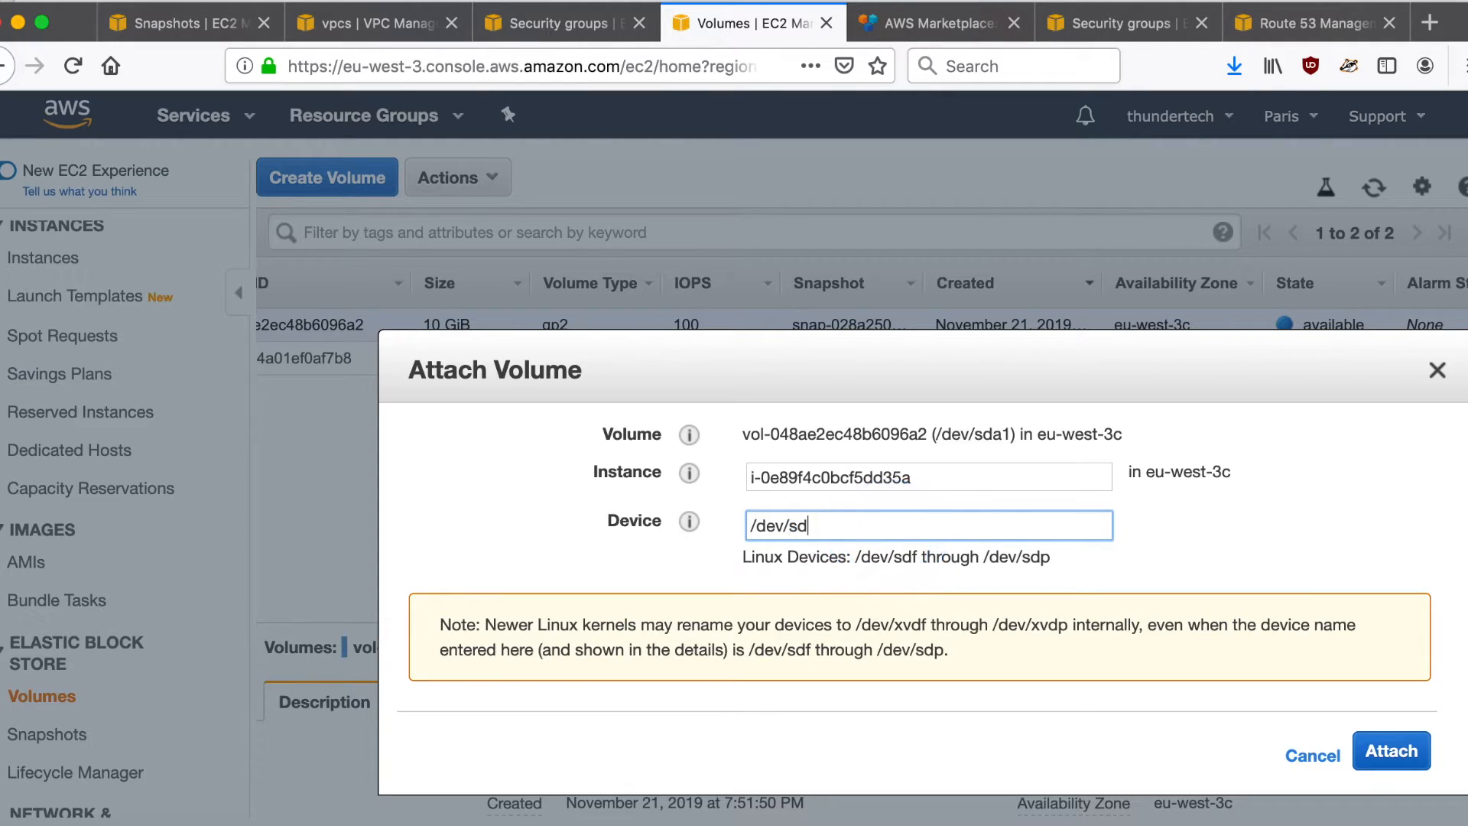
pyautogui.click(933, 532)
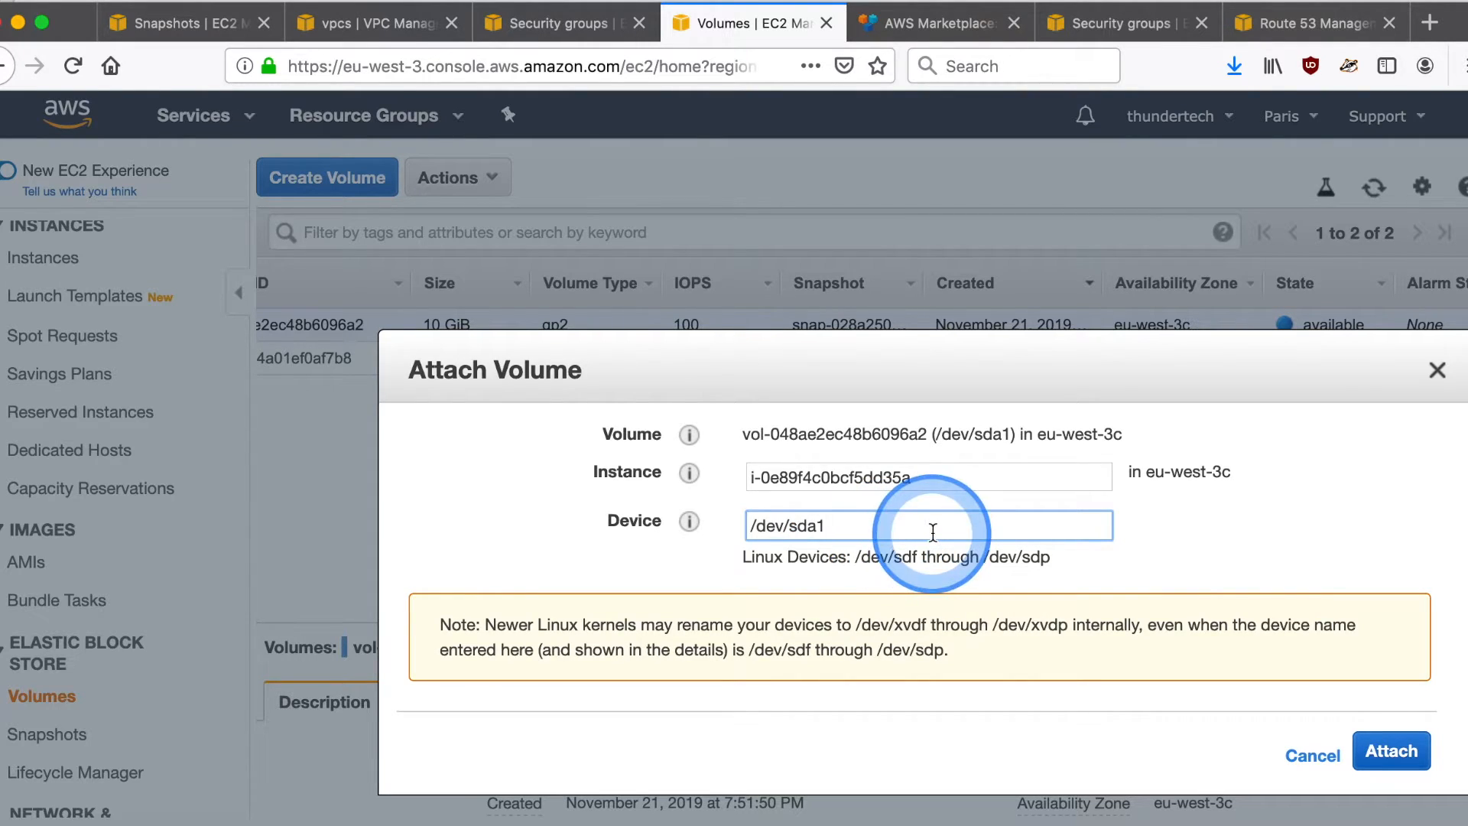
pyautogui.click(1378, 756)
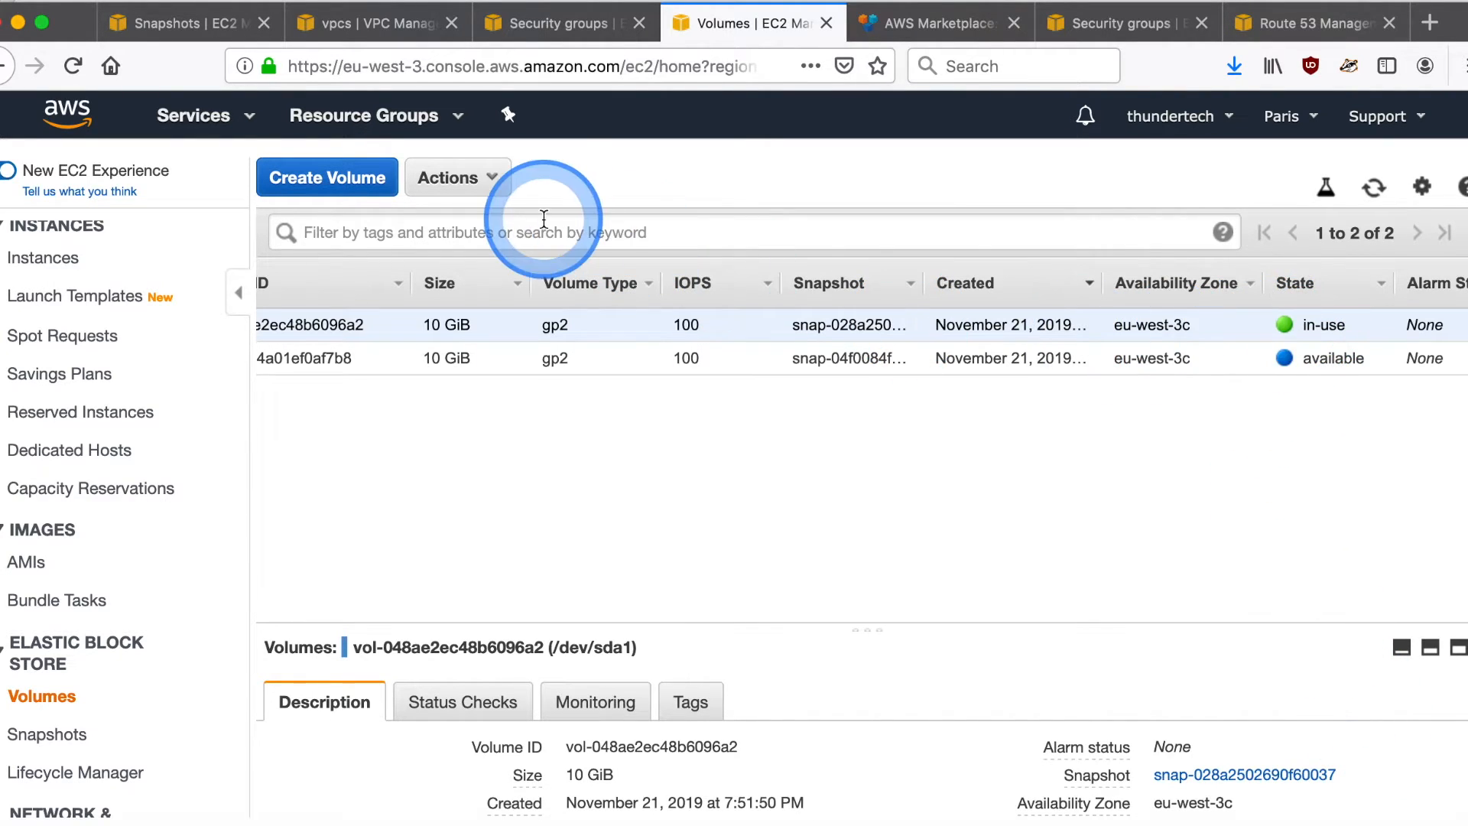
# - Start the stopped Paris instance and refresh the instance list to check its state
pyautogui.click(72, 259)
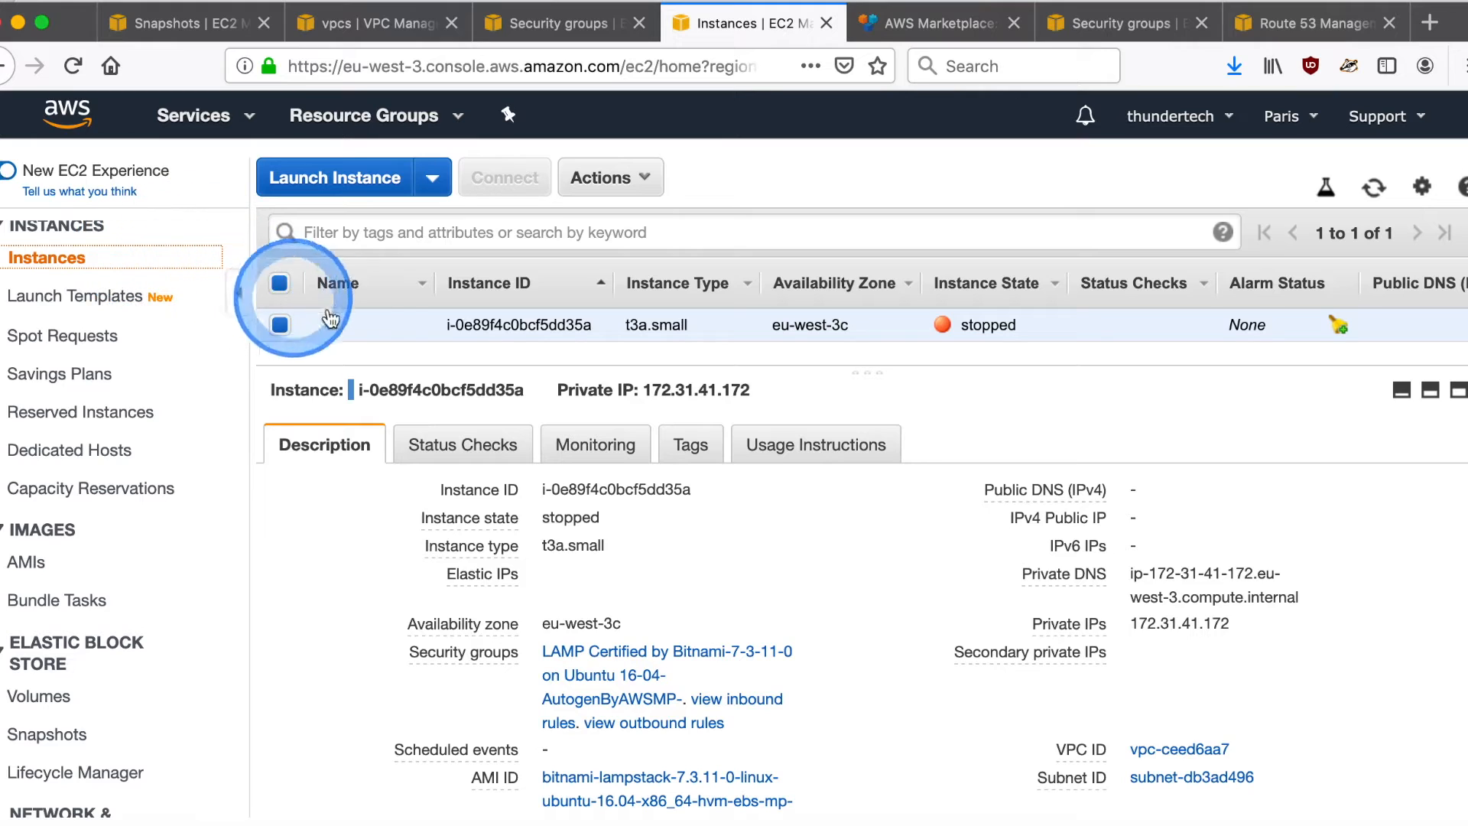
pyautogui.rightClick(548, 321)
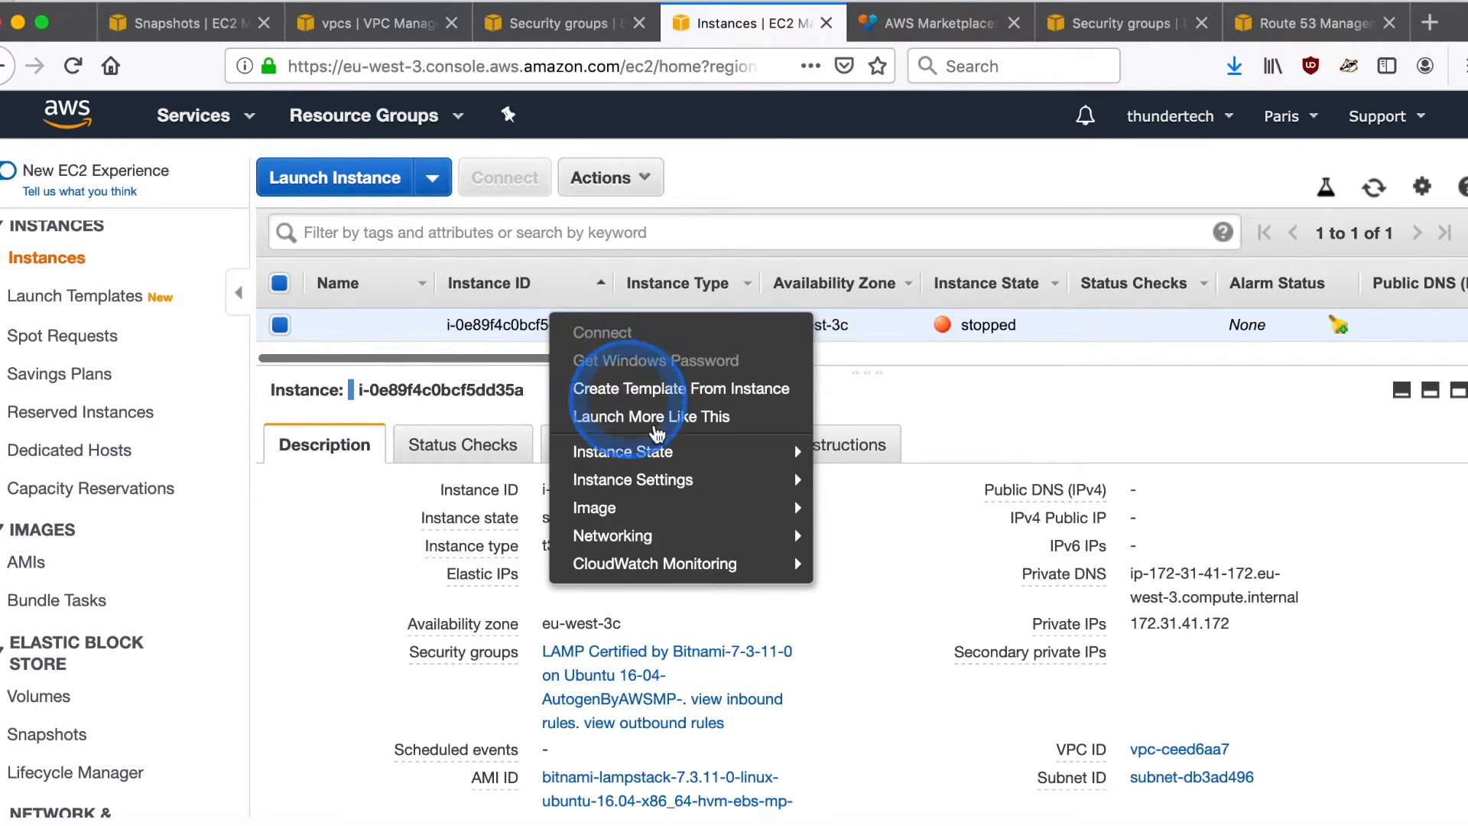
pyautogui.click(753, 452)
pyautogui.click(860, 458)
pyautogui.click(900, 564)
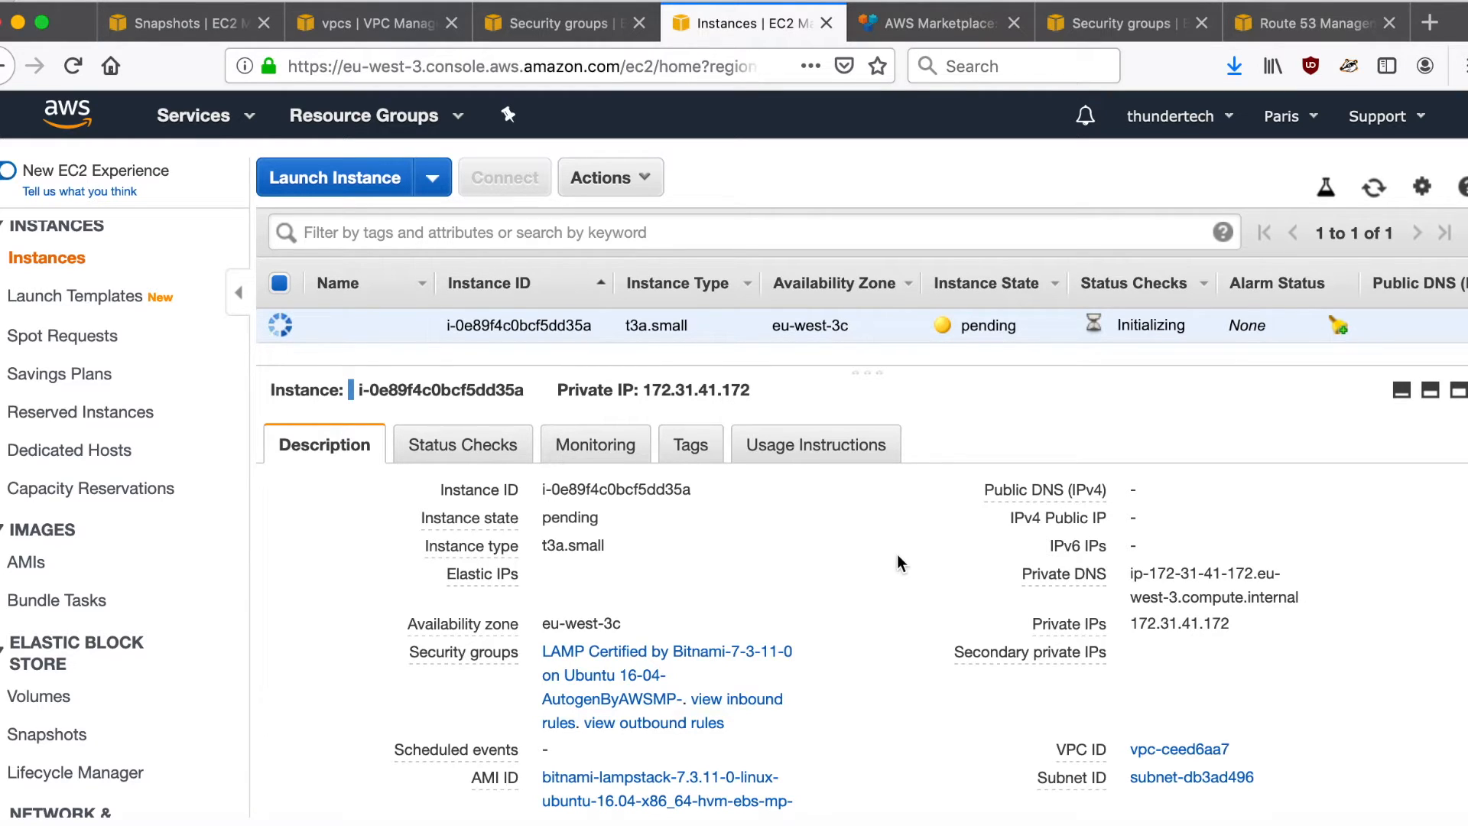
pyautogui.click(1374, 193)
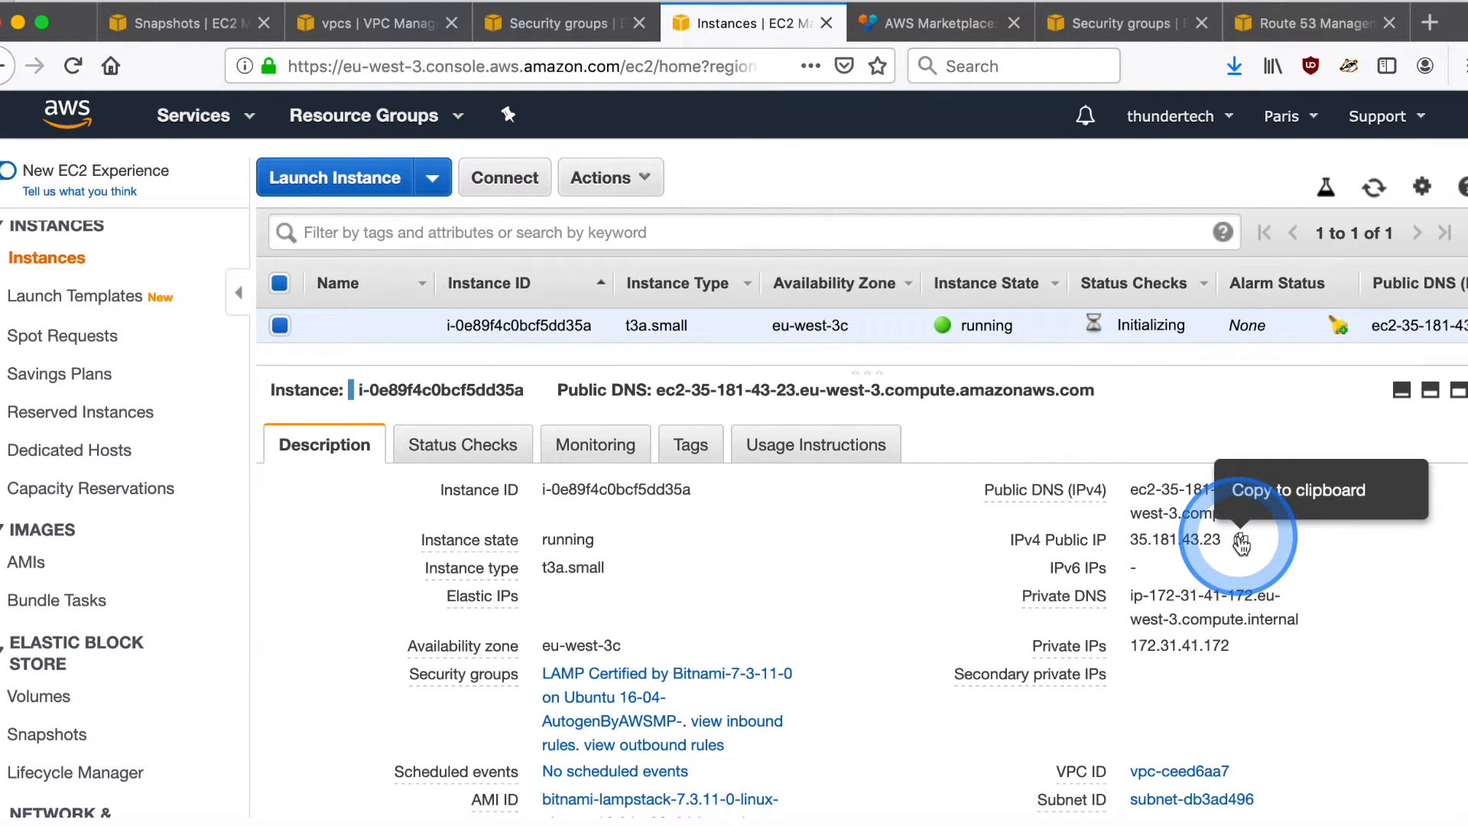
# - Copy the running Paris instance's public IPv4 address and switch to the Terminal window
pyautogui.click(1240, 541)
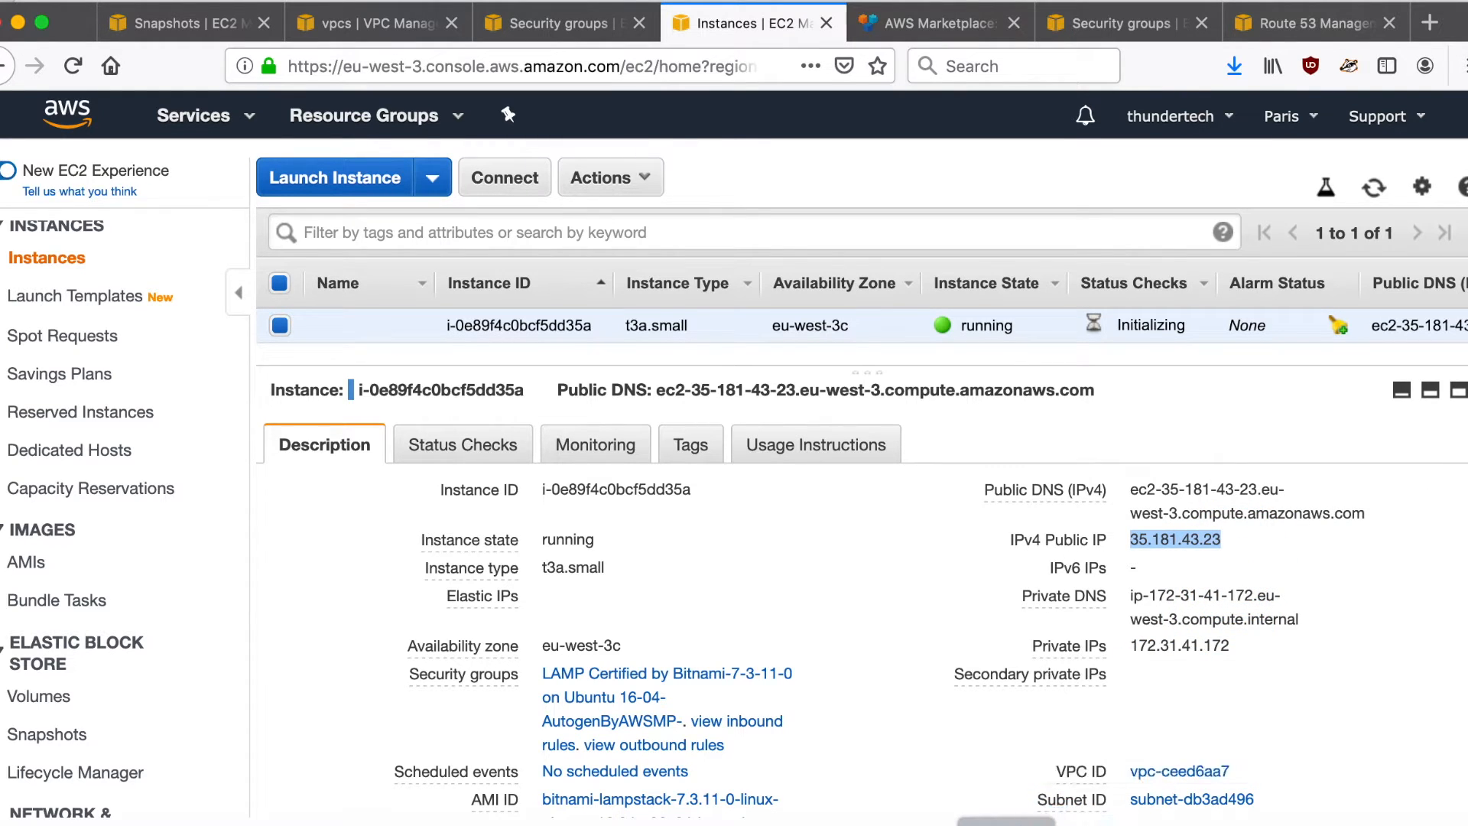
pyautogui.press('super+Tab')
pyautogui.press('super+Tab')
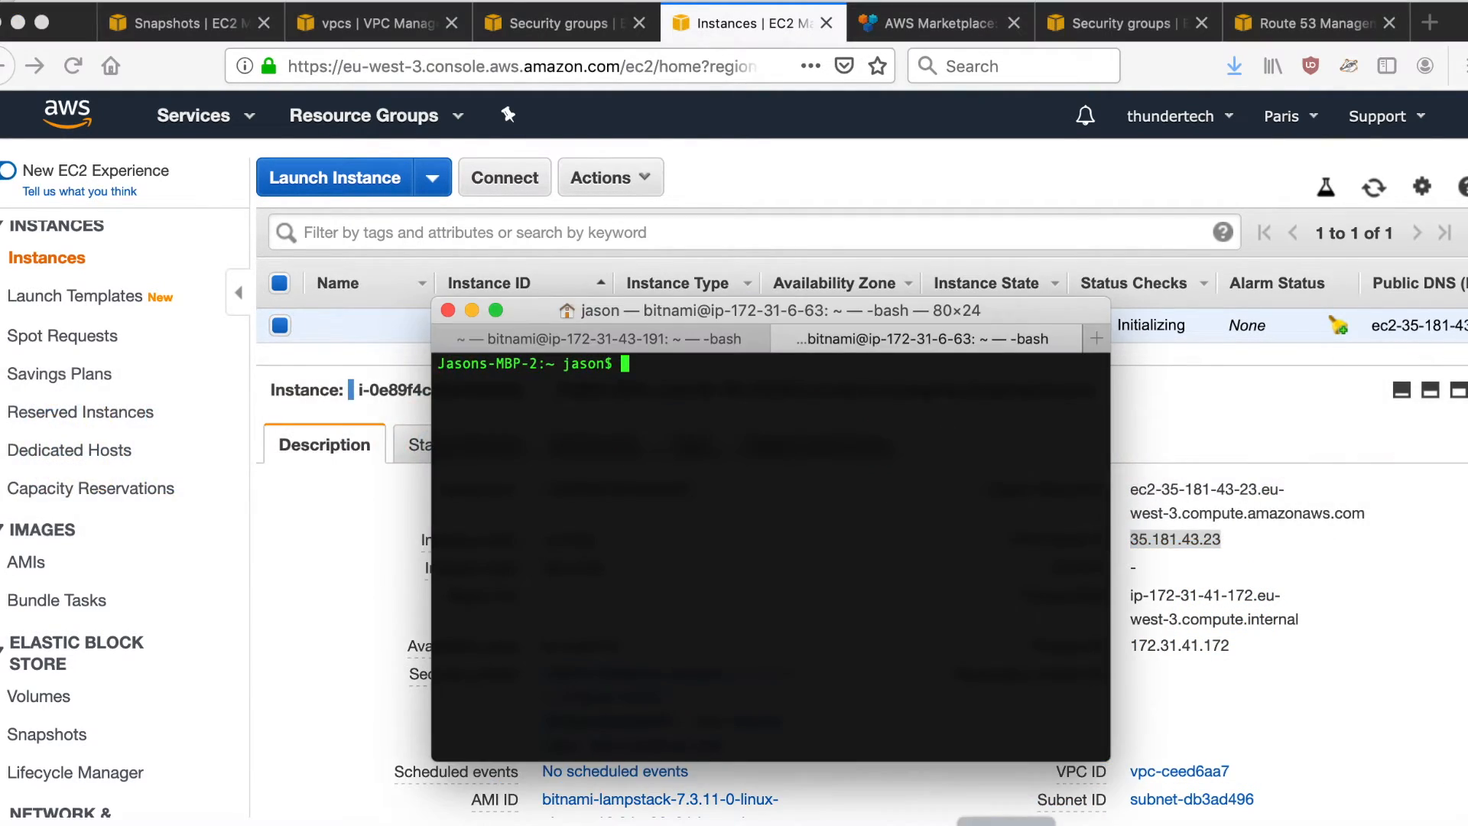
pyautogui.click(938, 773)
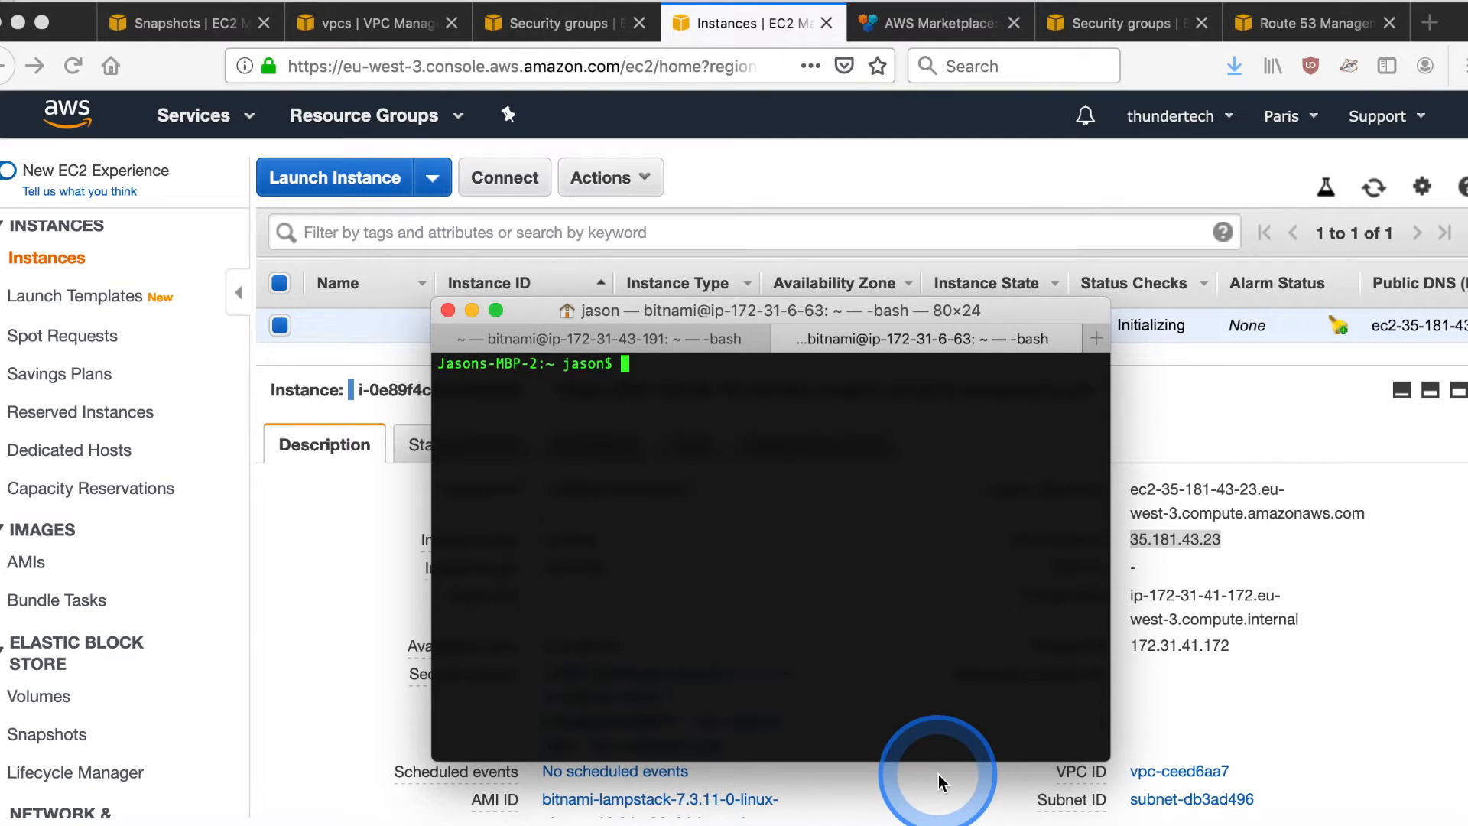
pyautogui.click(872, 662)
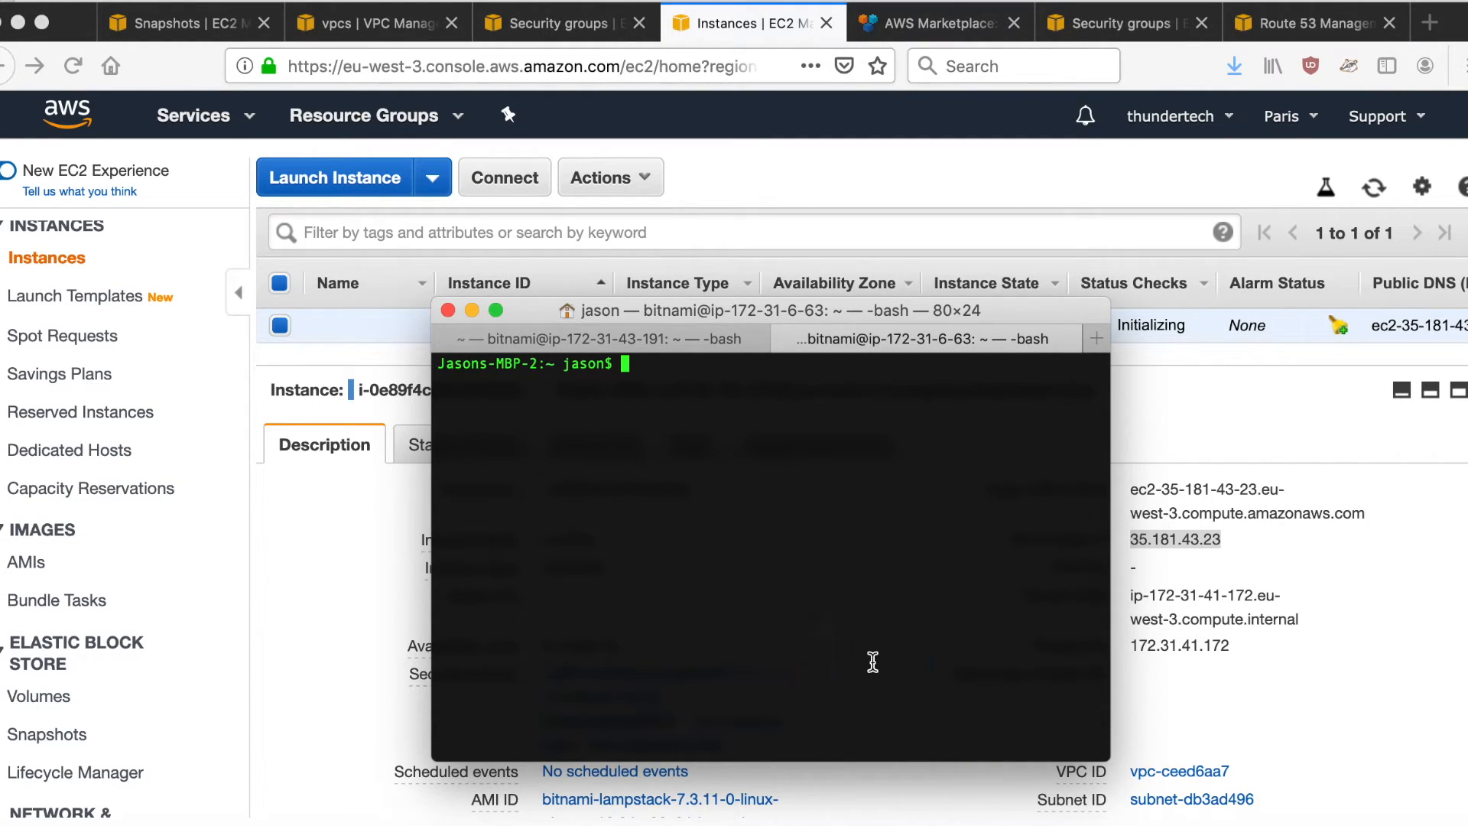
# - Connect over SSH as bitnami to the copied address with ~/Downloads/paris.pem, and open MySQL on localhost as druser with $DBPASS
pyautogui.press('Up')
pyautogui.press('BackSpace')
pyautogui.press('BackSpace')
pyautogui.press('BackSpace')
pyautogui.press('BackSpace')
pyautogui.press('BackSpace')
pyautogui.press('BackSpace')
pyautogui.press('BackSpace')
pyautogui.press('BackSpace')
pyautogui.press('BackSpace')
pyautogui.press('BackSpace')
pyautogui.press('BackSpace')
pyautogui.press('BackSpace')
pyautogui.press('BackSpace')
pyautogui.press('BackSpace')
pyautogui.press('BackSpace')
pyautogui.press('BackSpace')
pyautogui.press('BackSpace')
pyautogui.press('BackSpace')
pyautogui.press('BackSpace')
pyautogui.press('BackSpace')
pyautogui.write('ssh -i ~')
pyautogui.click(871, 662)
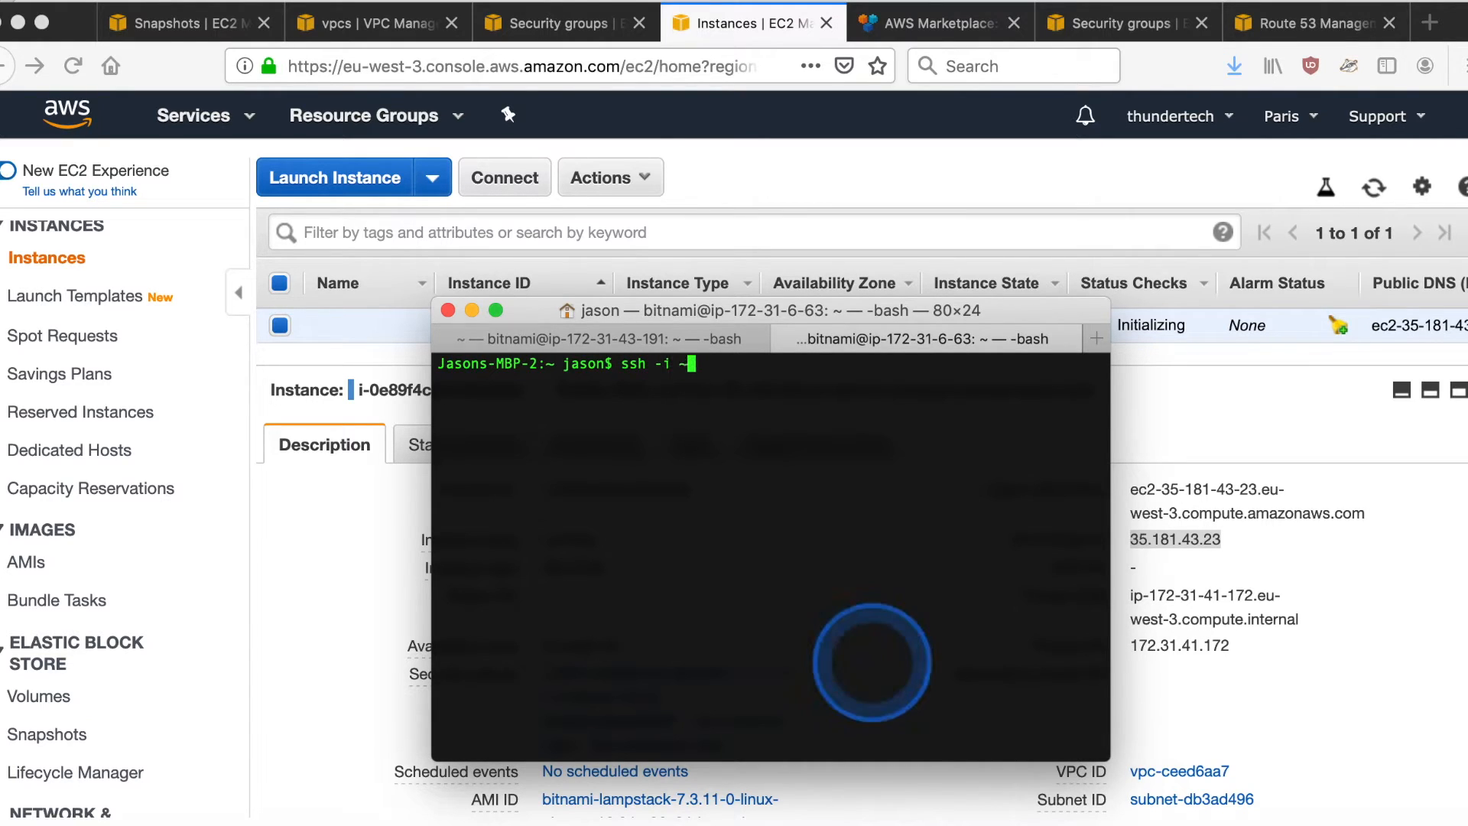
pyautogui.write('/Downloads/par')
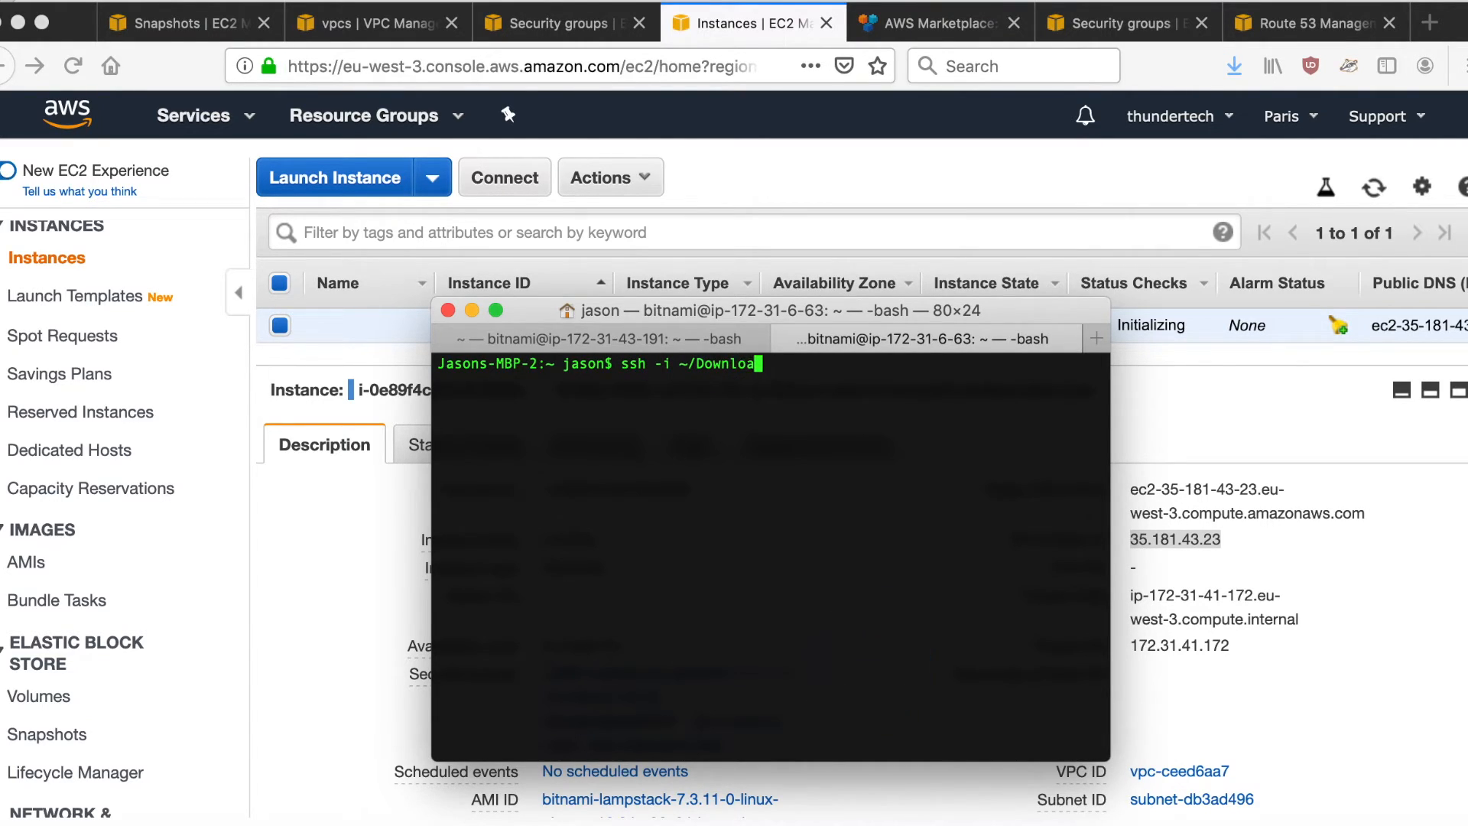
pyautogui.write('is.pem bitnami@')
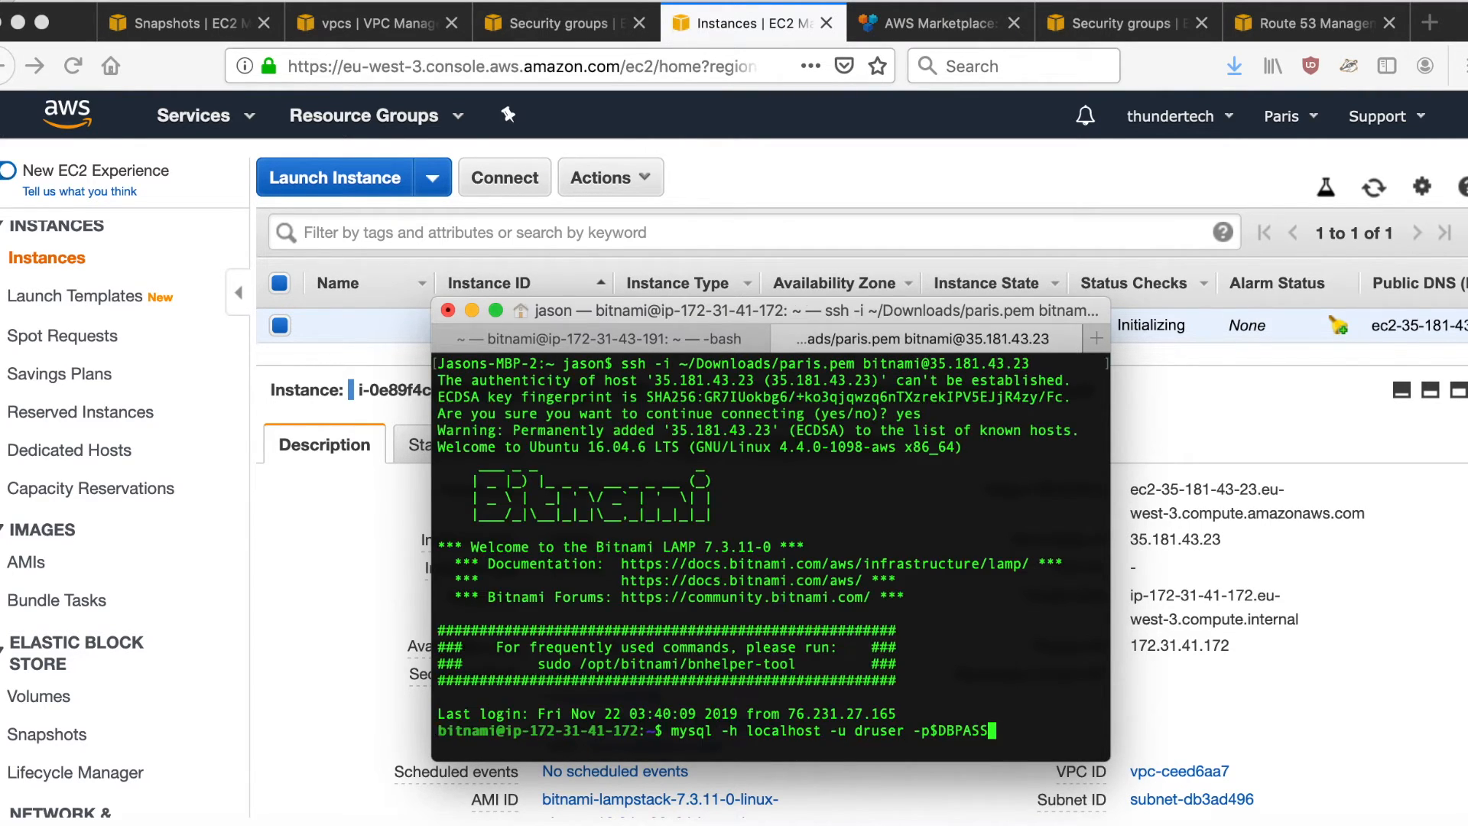
pyautogui.press('Return')
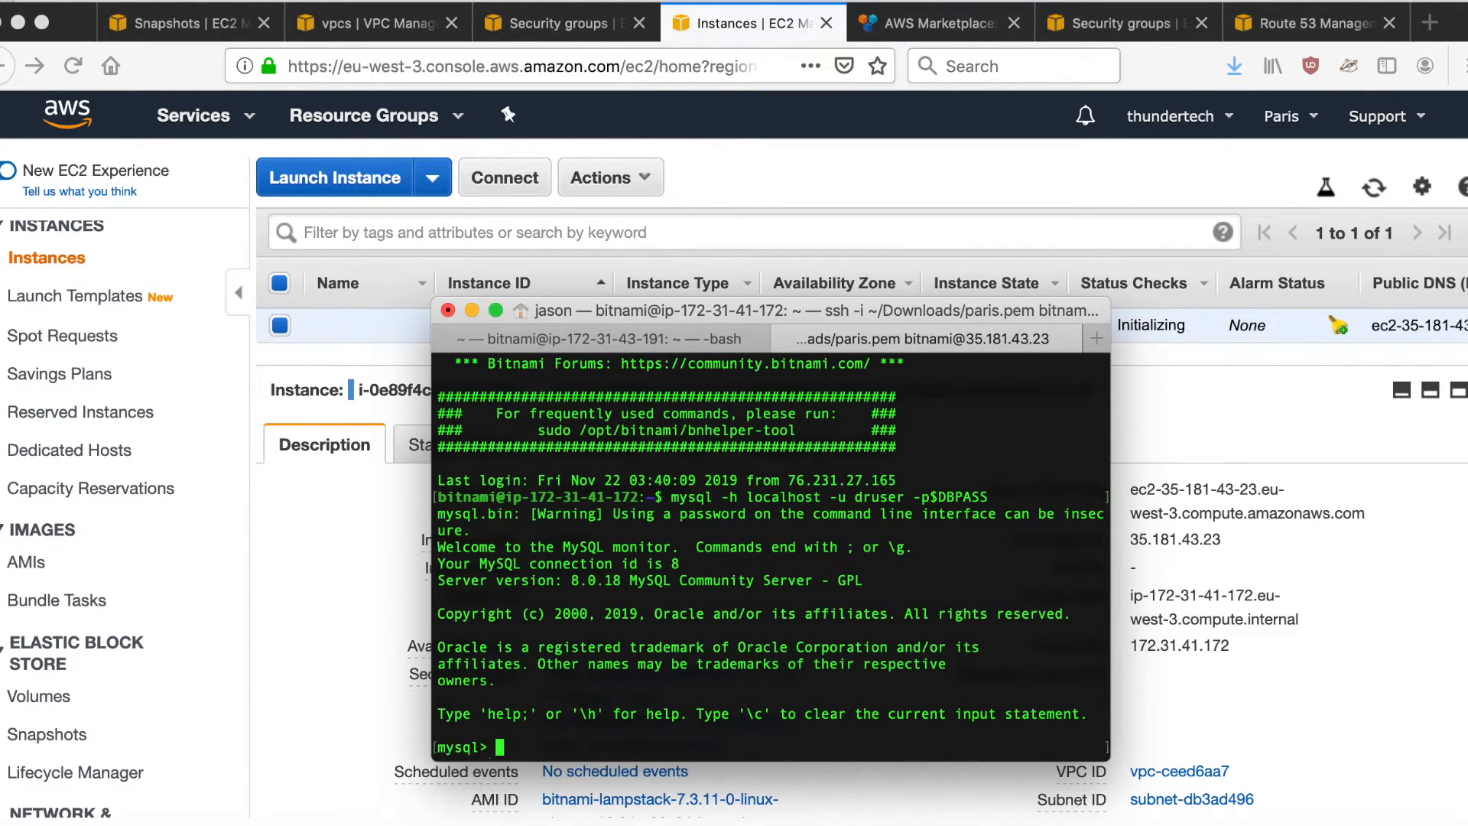
# - Query all rows of the drtest.drtest table in the MySQL session
pyautogui.press('Return')
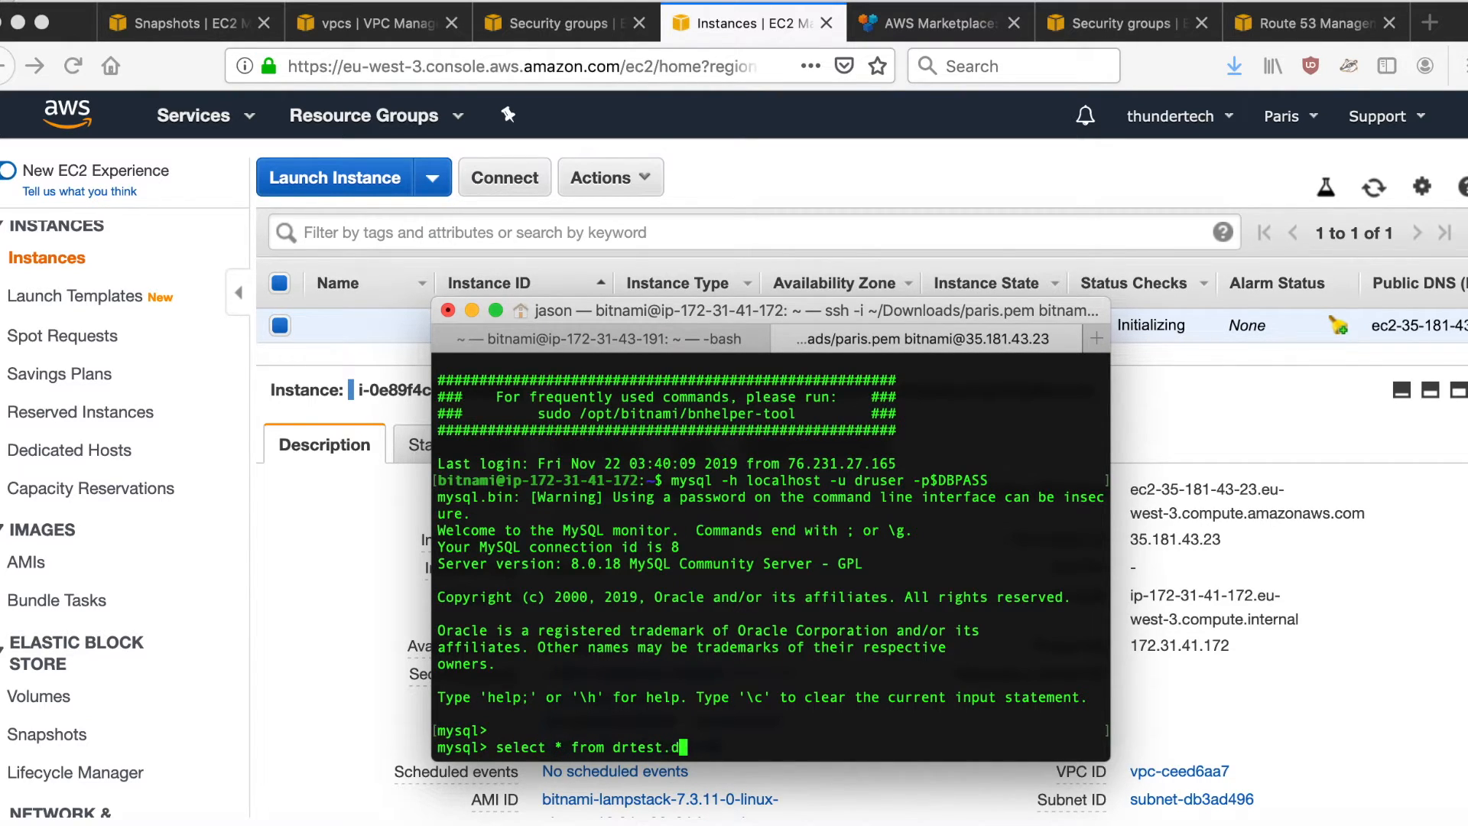
pyautogui.write('select * from drtest.drtest;')
pyautogui.press('Return')
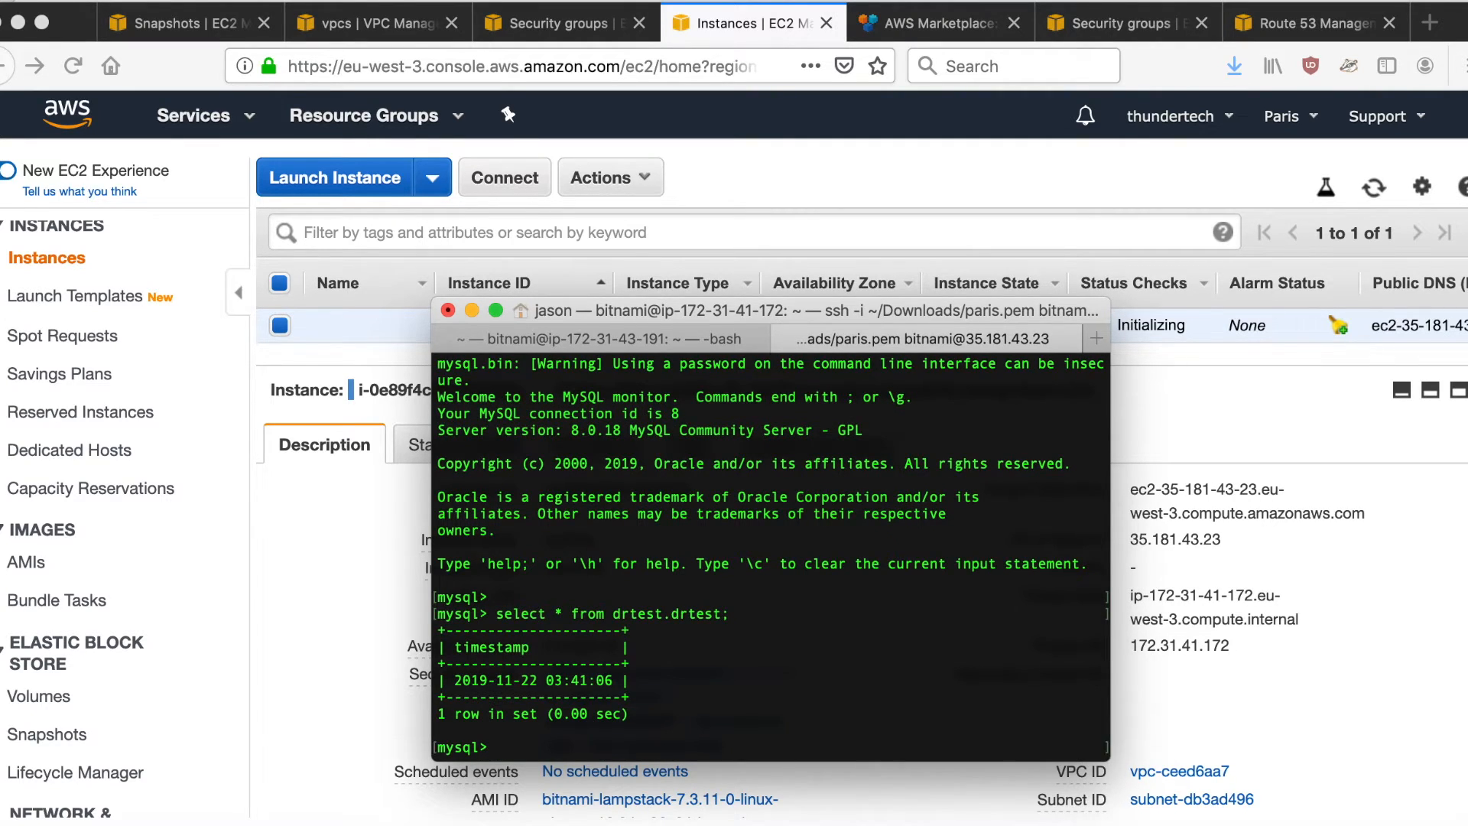
# - Switch back to Firefox and stop the running Paris instance
pyautogui.press('super+Tab')
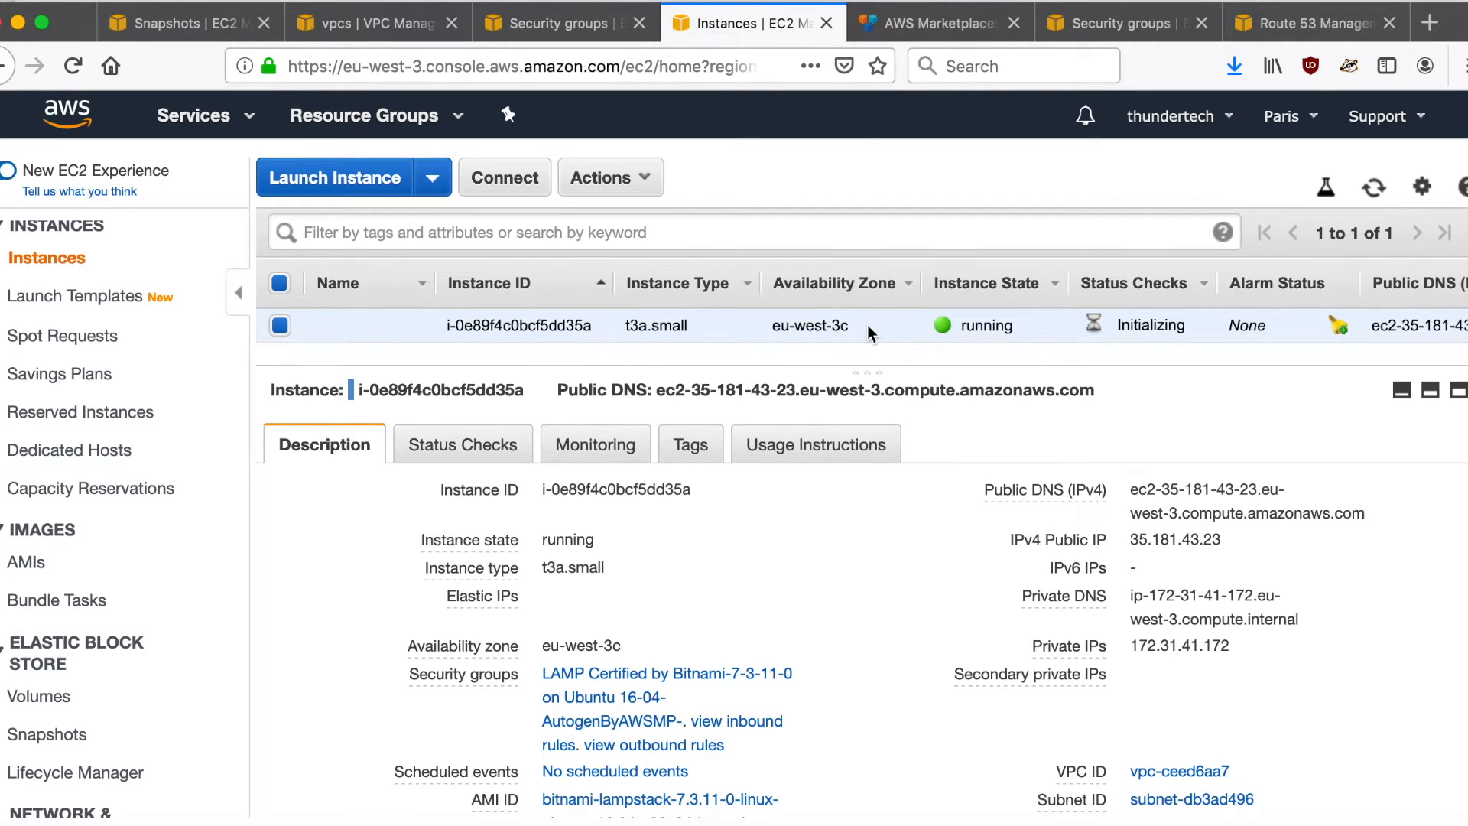
pyautogui.rightClick(870, 324)
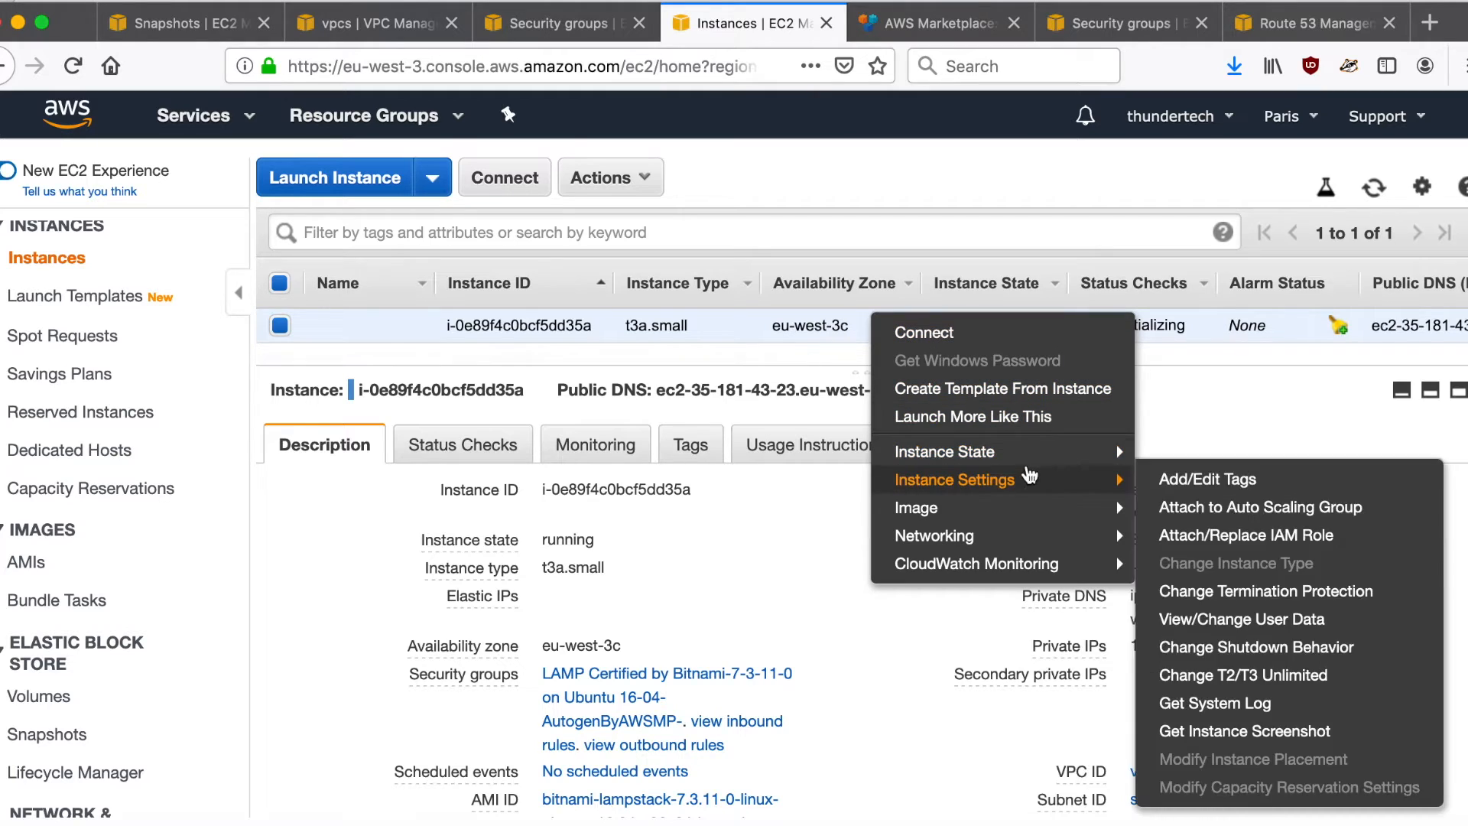
pyautogui.moveTo(994, 452)
pyautogui.click(1175, 479)
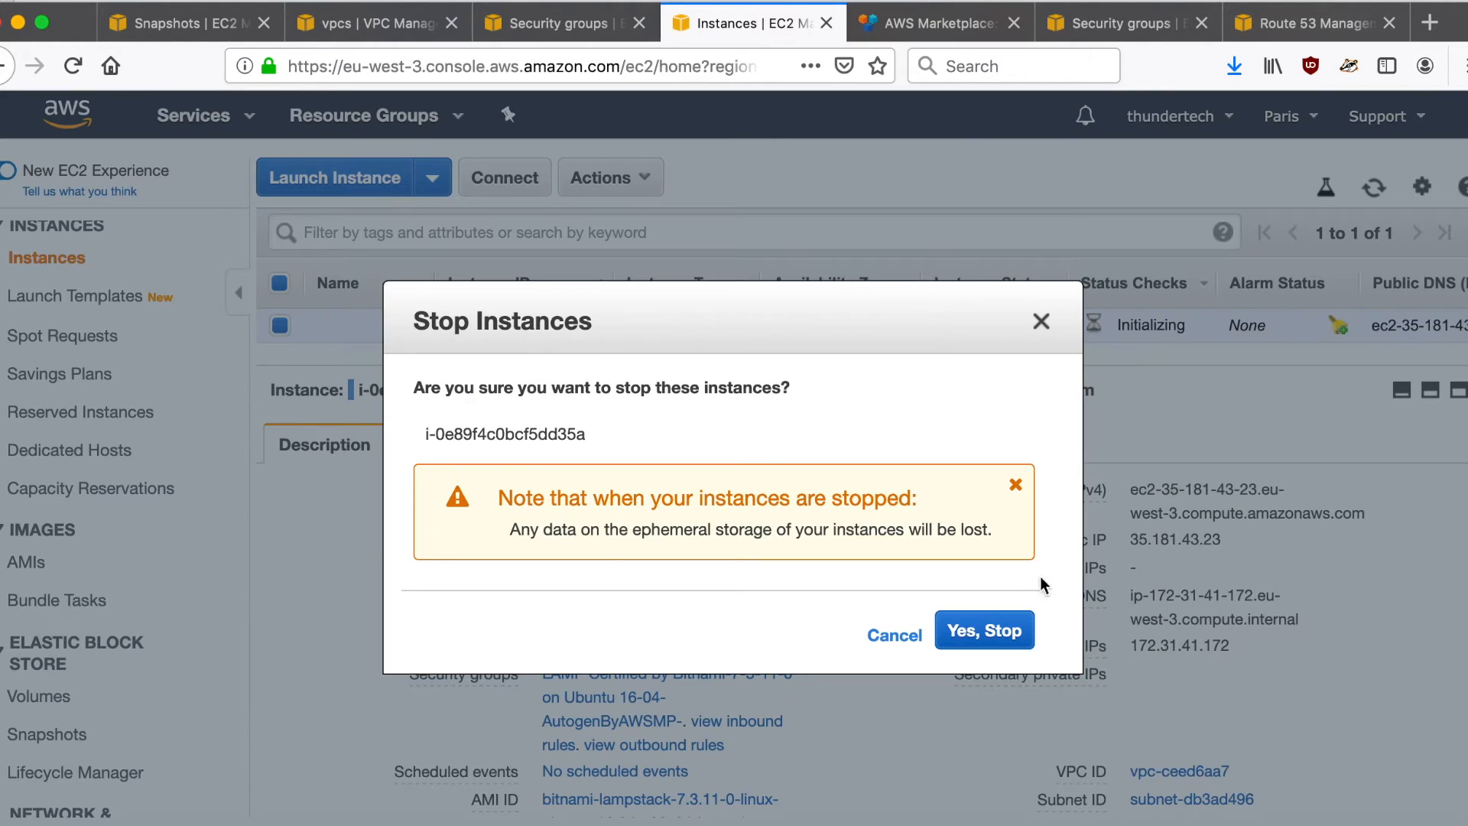
pyautogui.click(995, 637)
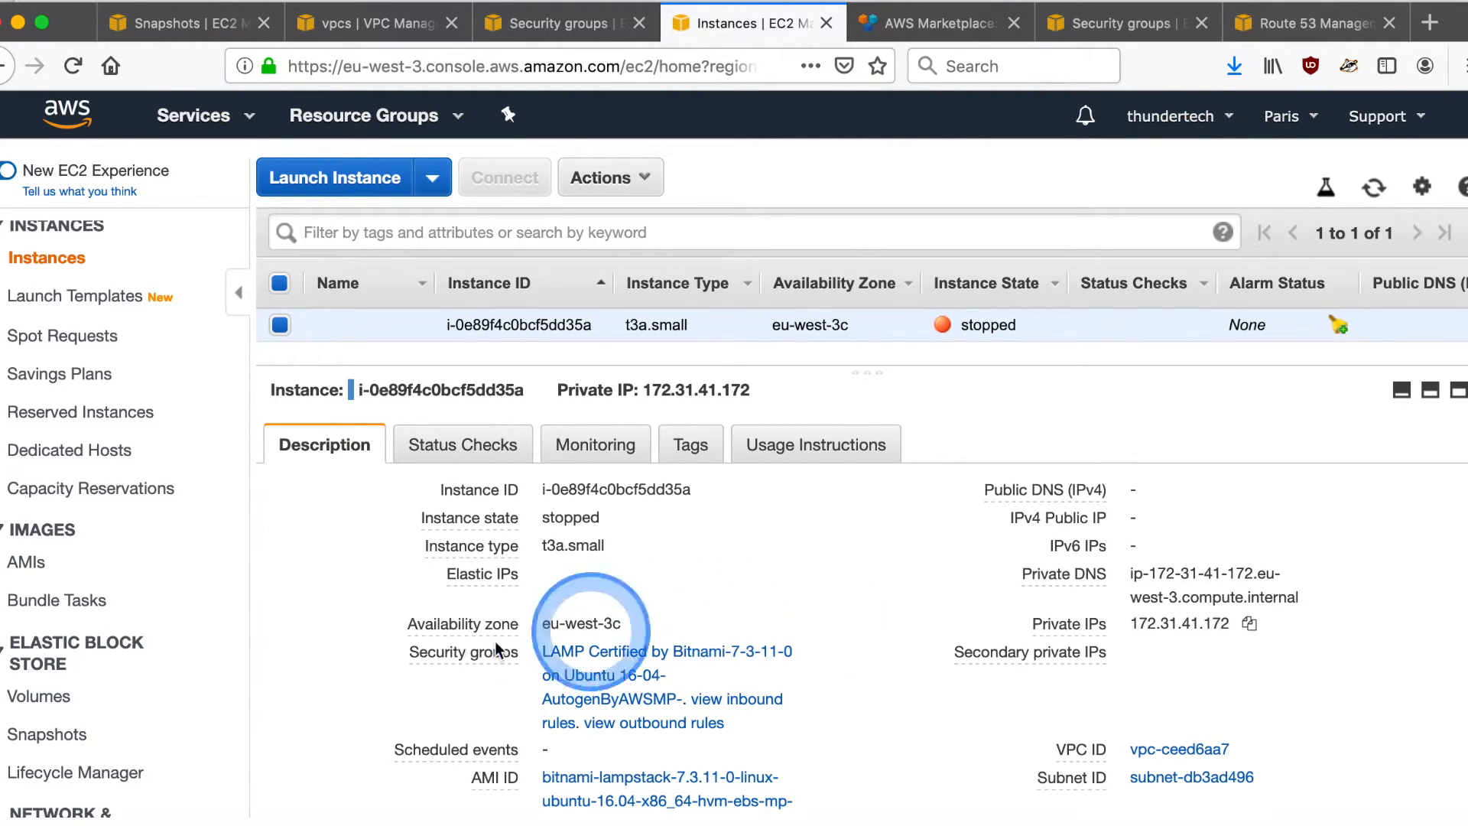
# - Delete the unnamed, detached original root volume from the Paris volume list
pyautogui.click(36, 707)
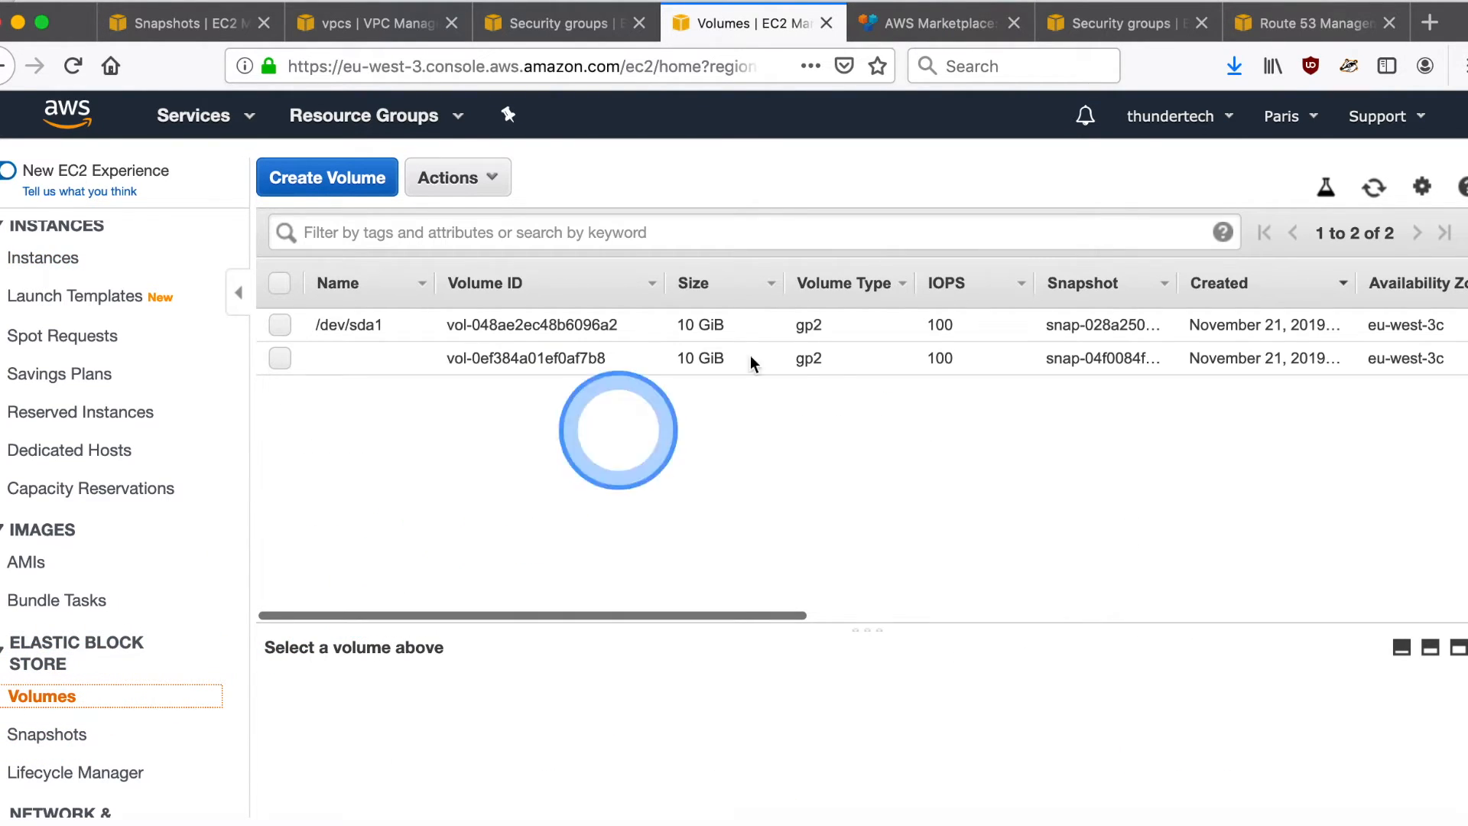
pyautogui.hscroll(5, 818, 336)
pyautogui.rightClick(821, 352)
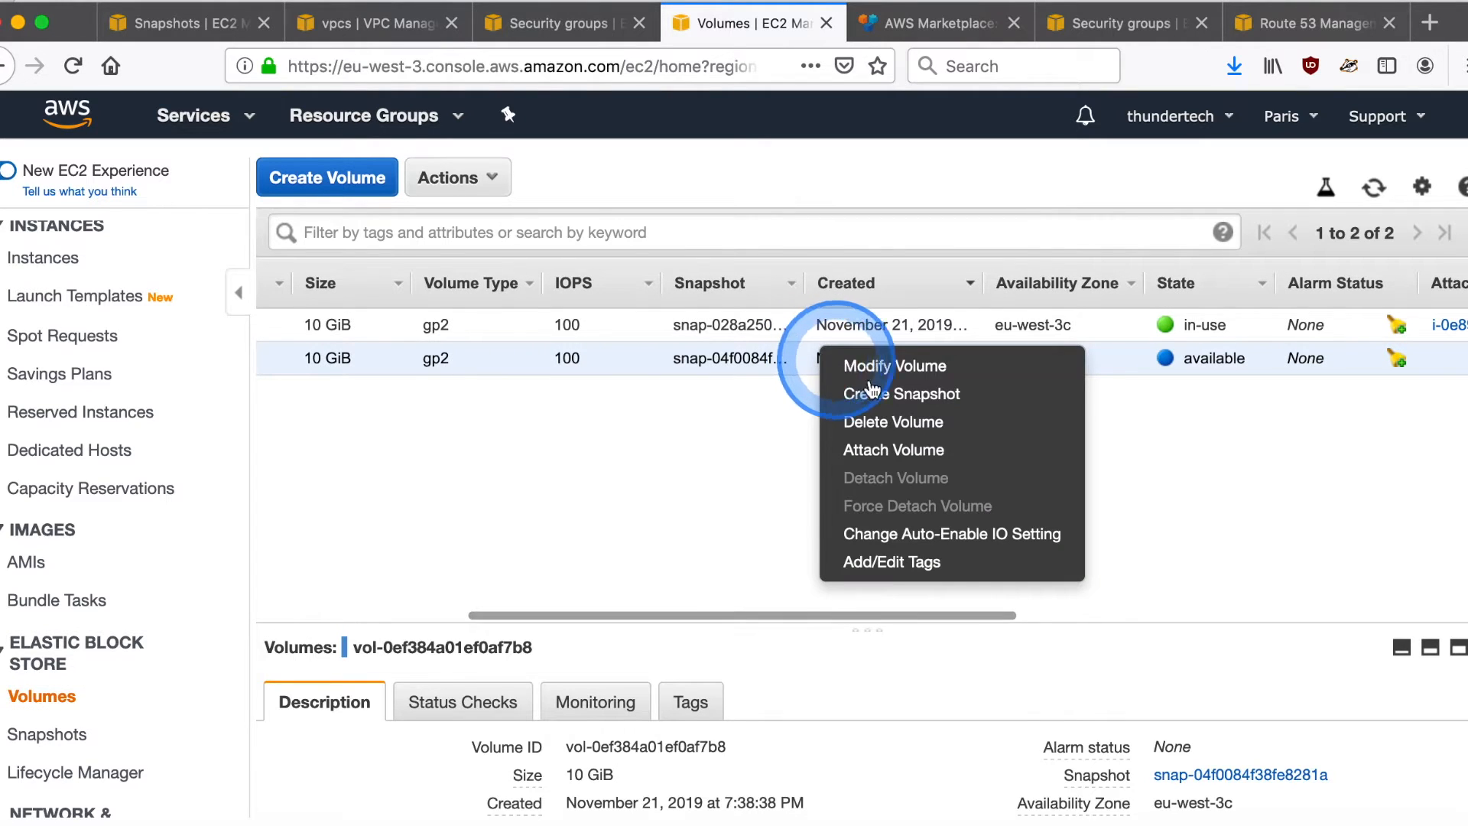
pyautogui.click(893, 422)
pyautogui.click(1045, 575)
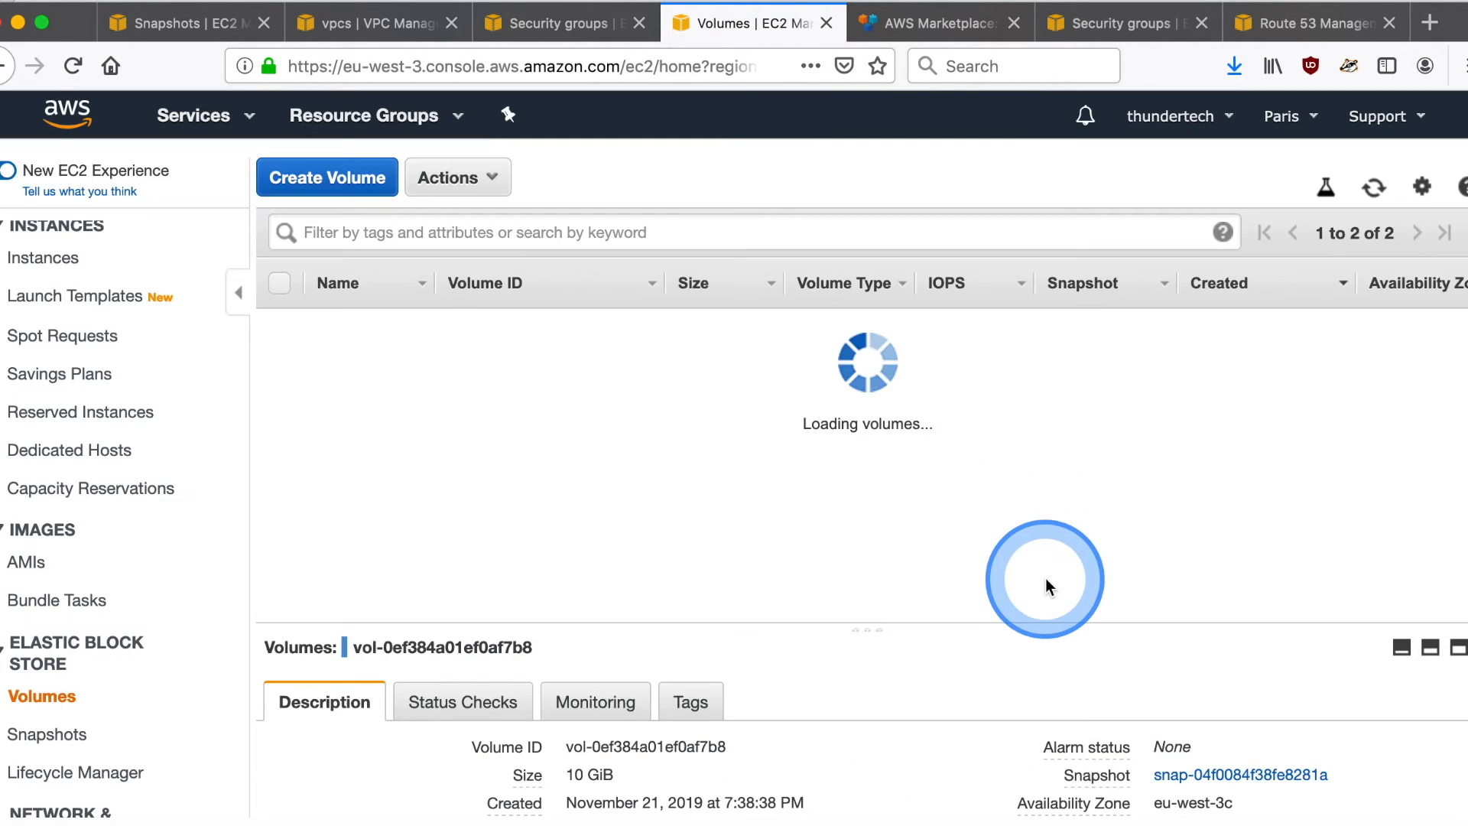
# - Delete the Paris snapshot described as "replicated snapshot of /dev/sda1"
pyautogui.click(44, 734)
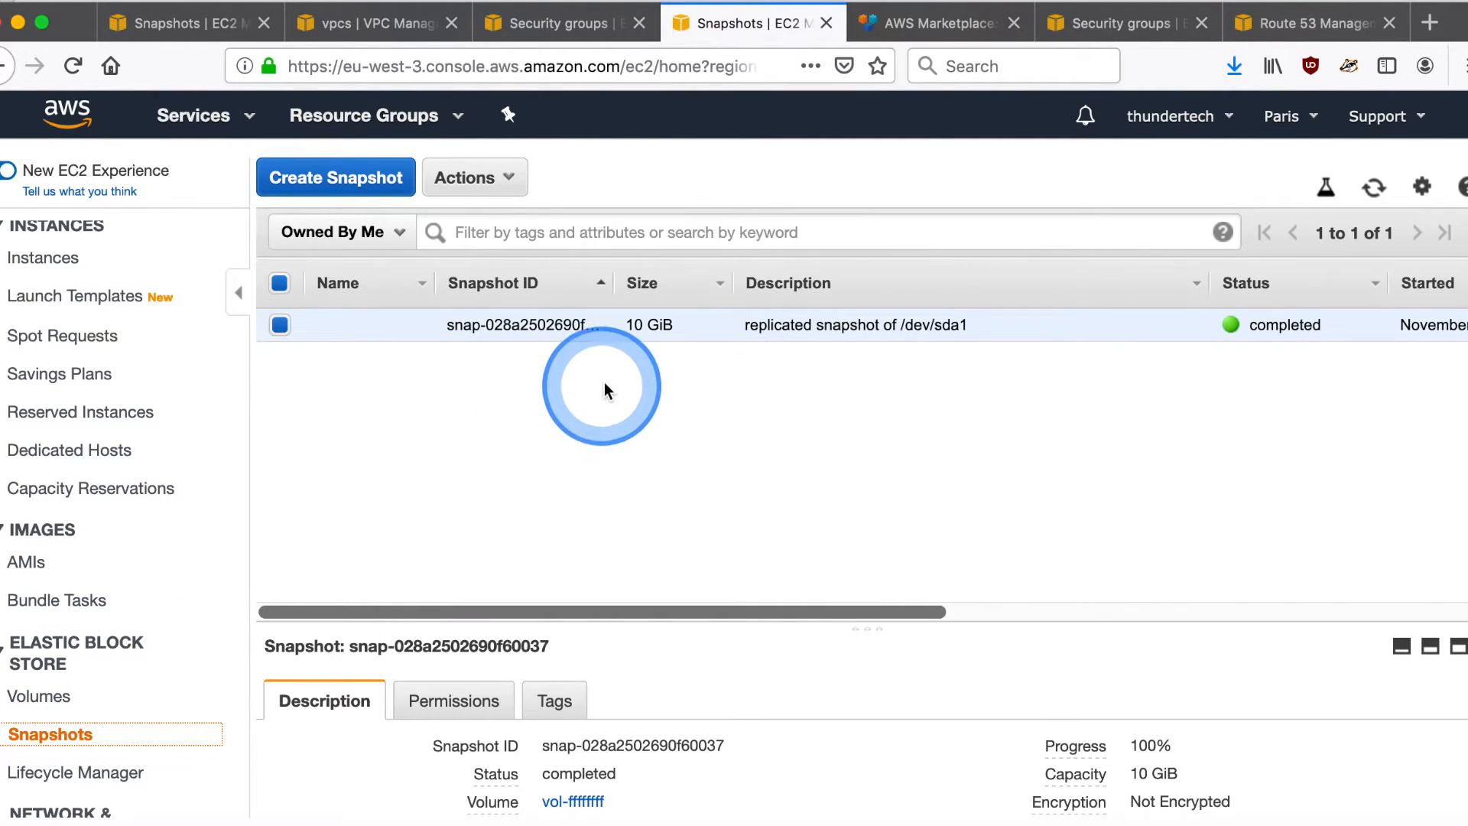
pyautogui.rightClick(630, 339)
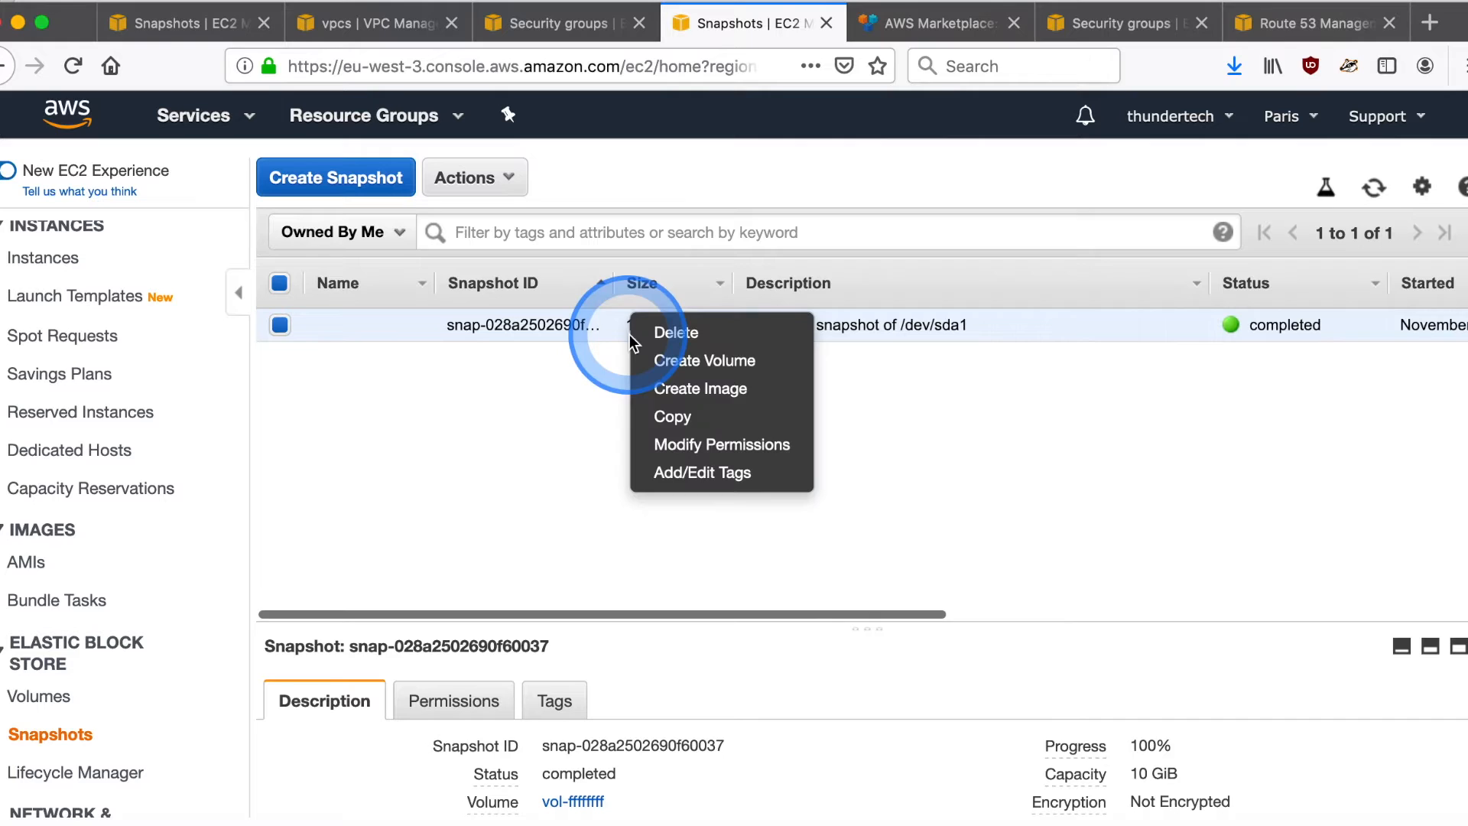
pyautogui.click(674, 331)
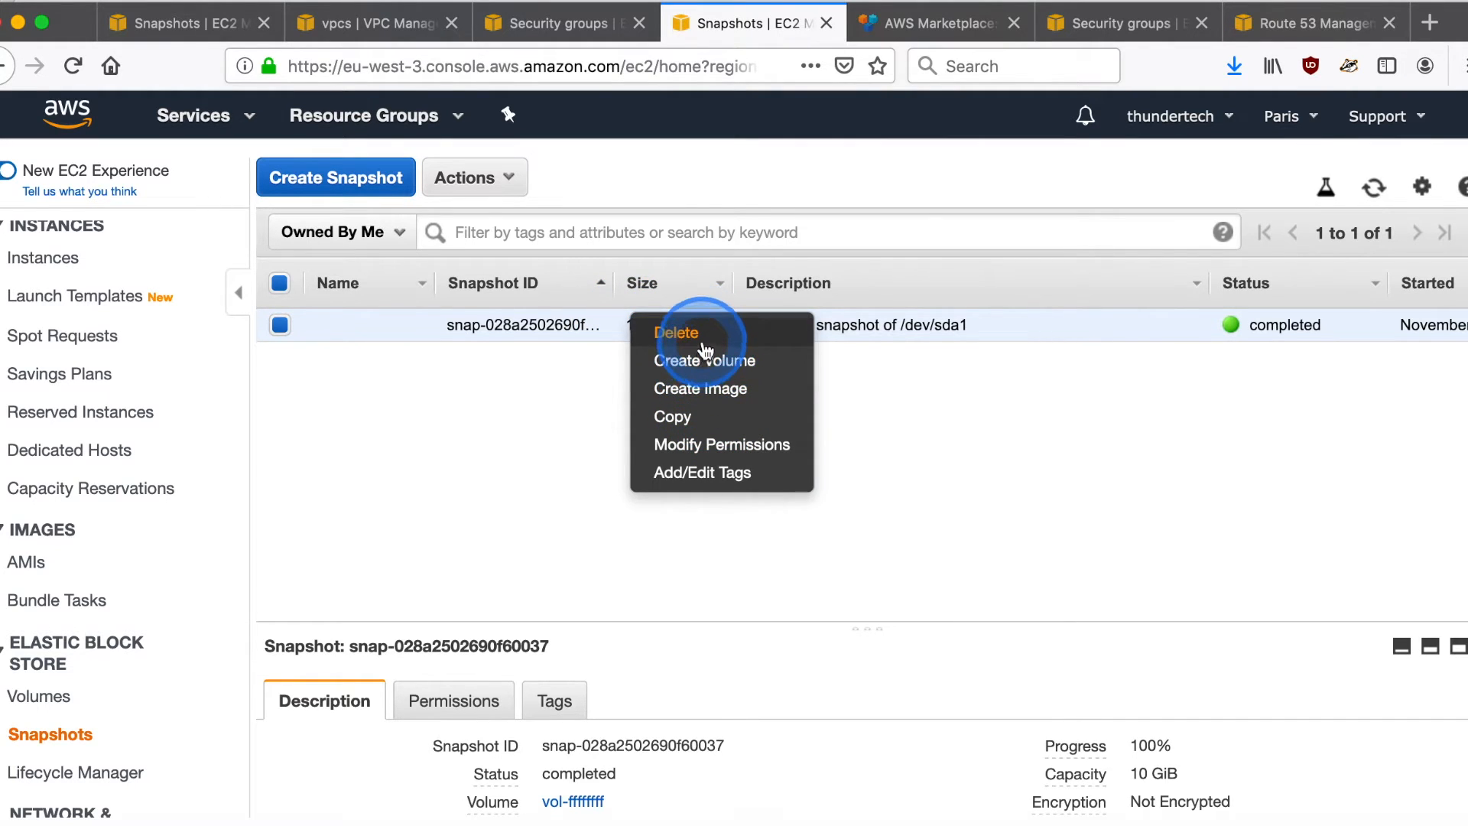
pyautogui.click(1034, 578)
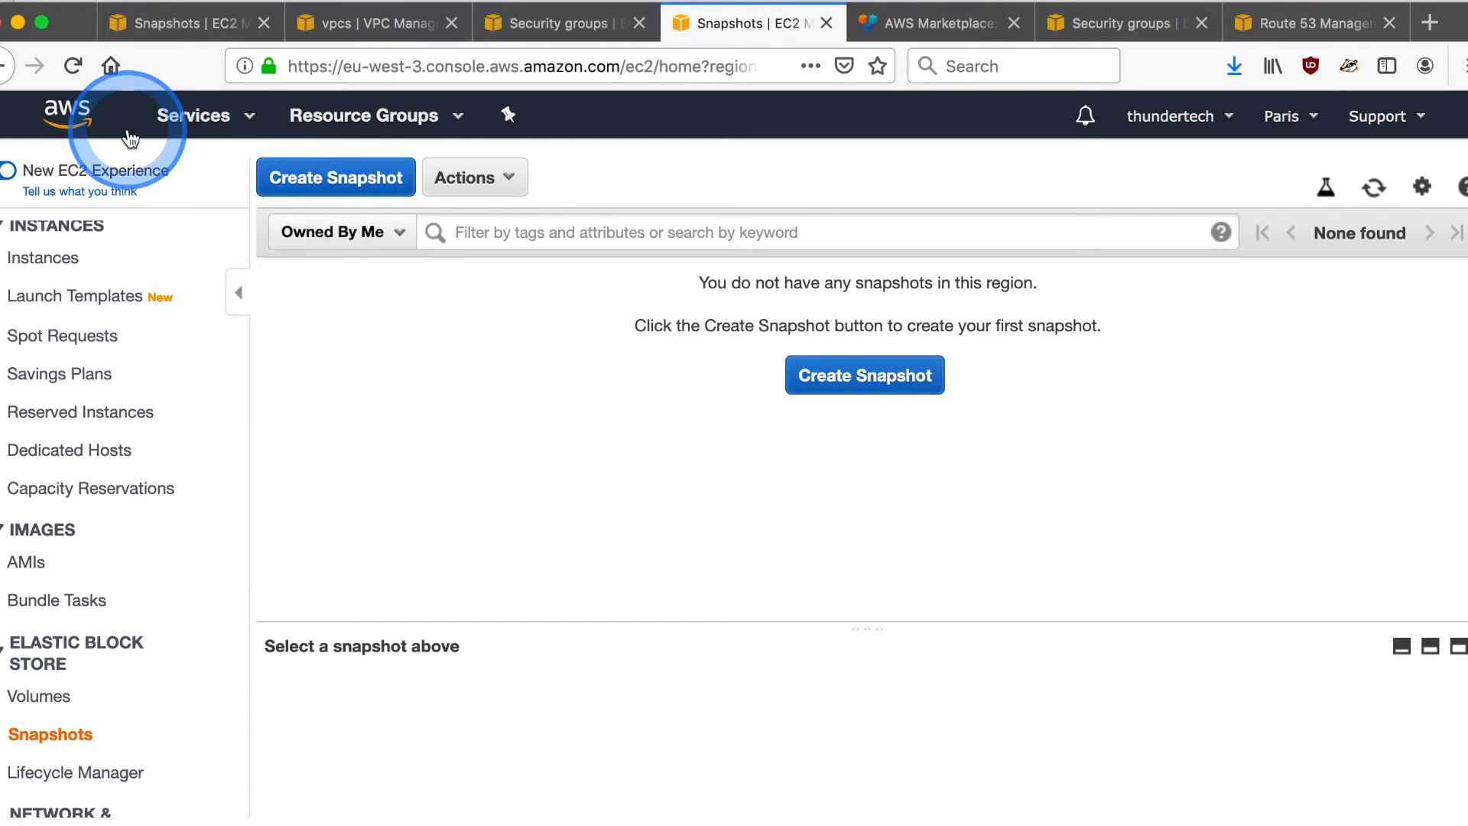
# - Delete the Ireland snapshot described as "snapshot of /dev/sda1 for eventual replication"
pyautogui.click(173, 26)
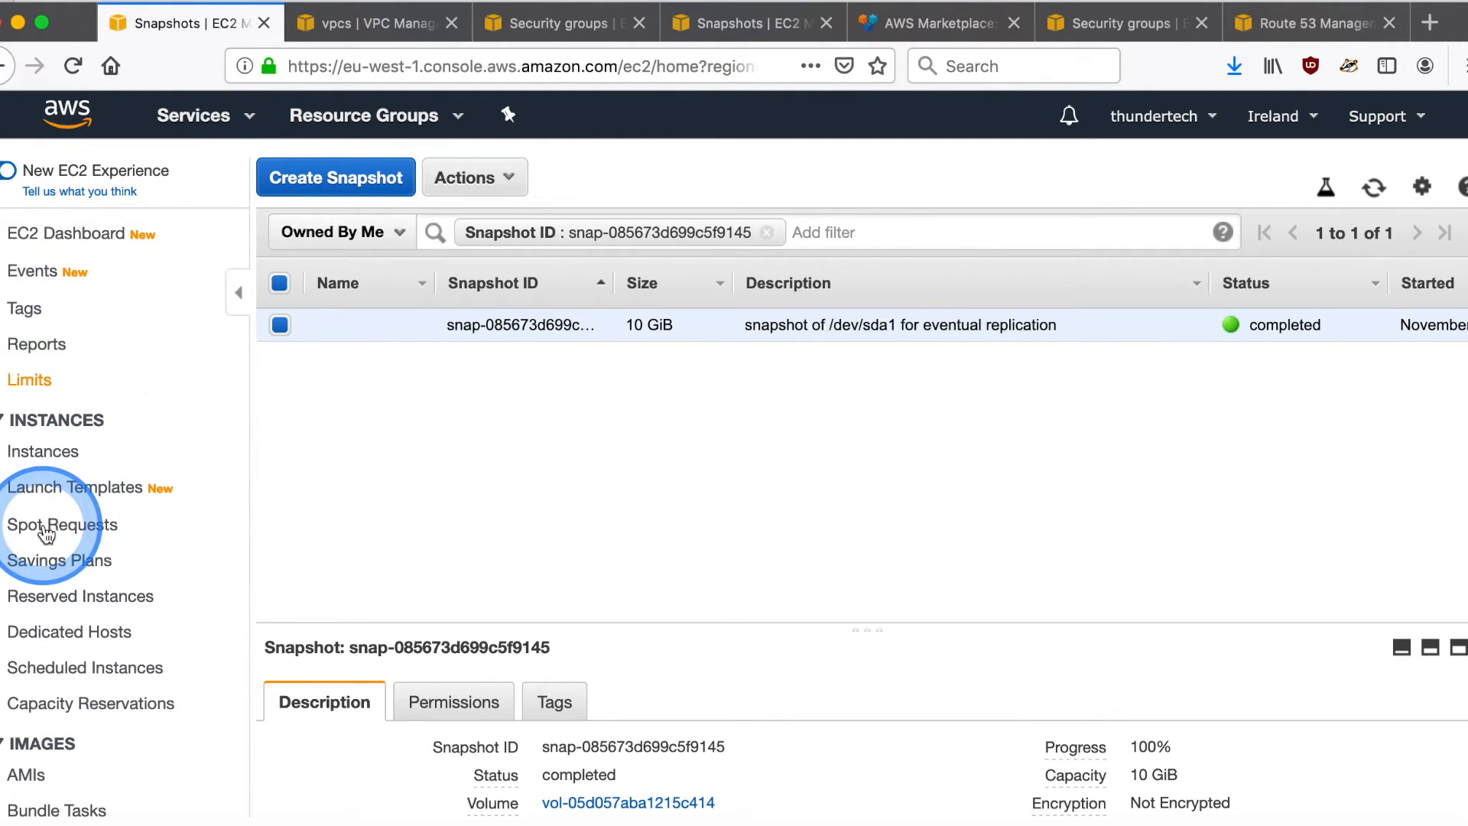
pyautogui.scroll(-5, 116, 541)
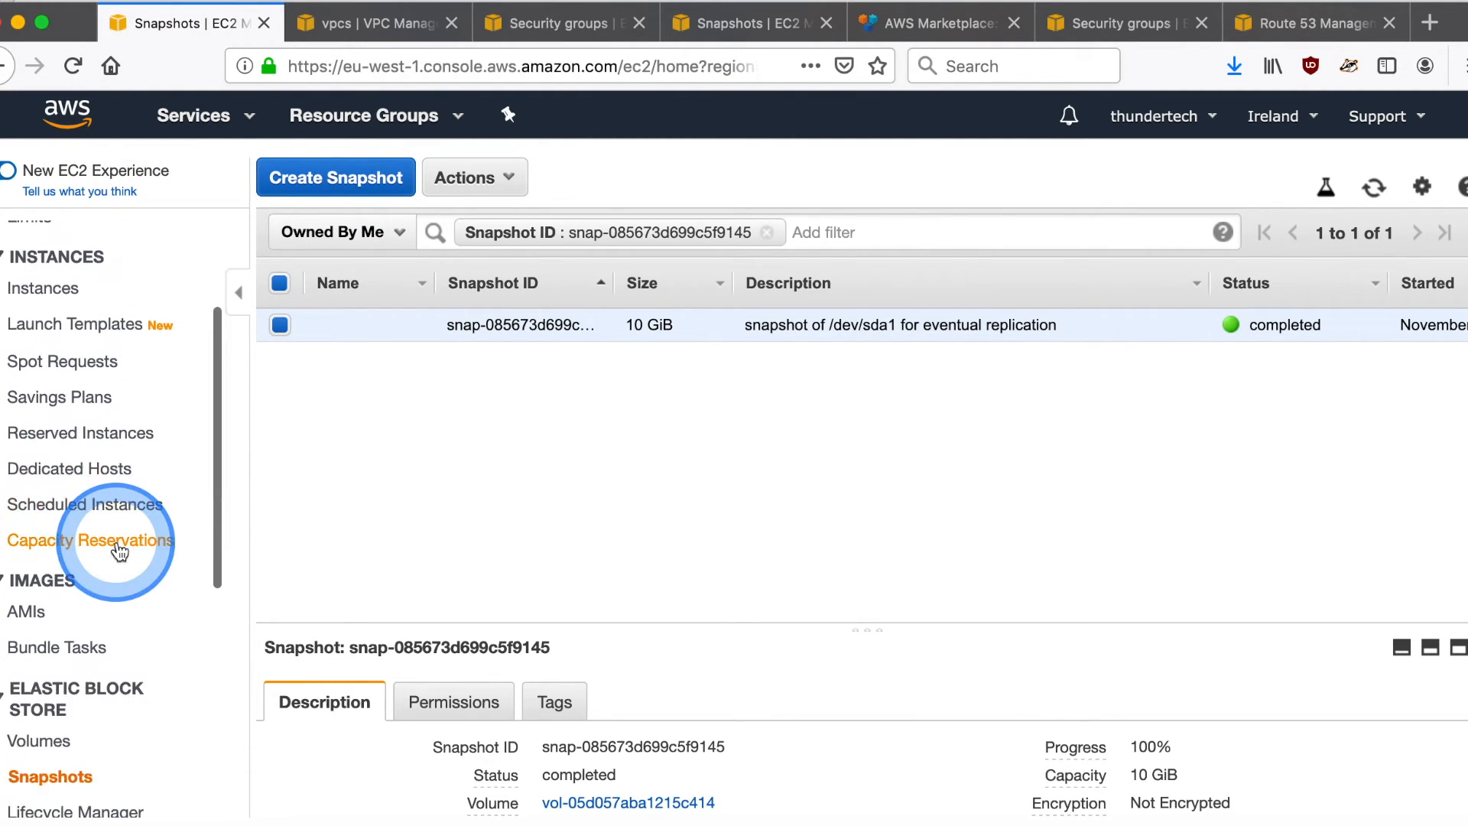
pyautogui.rightClick(713, 340)
pyautogui.click(761, 333)
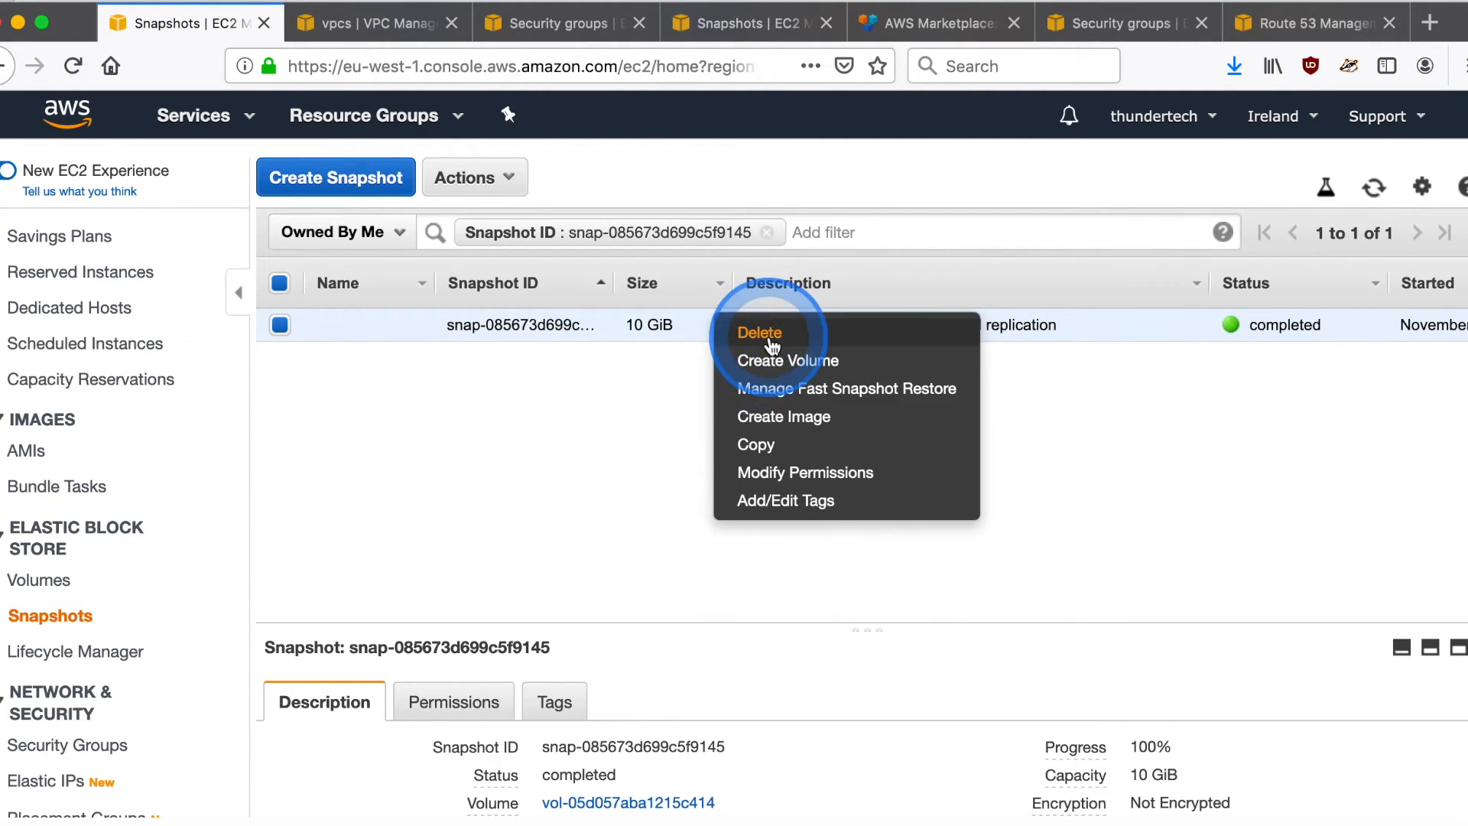
pyautogui.click(1036, 585)
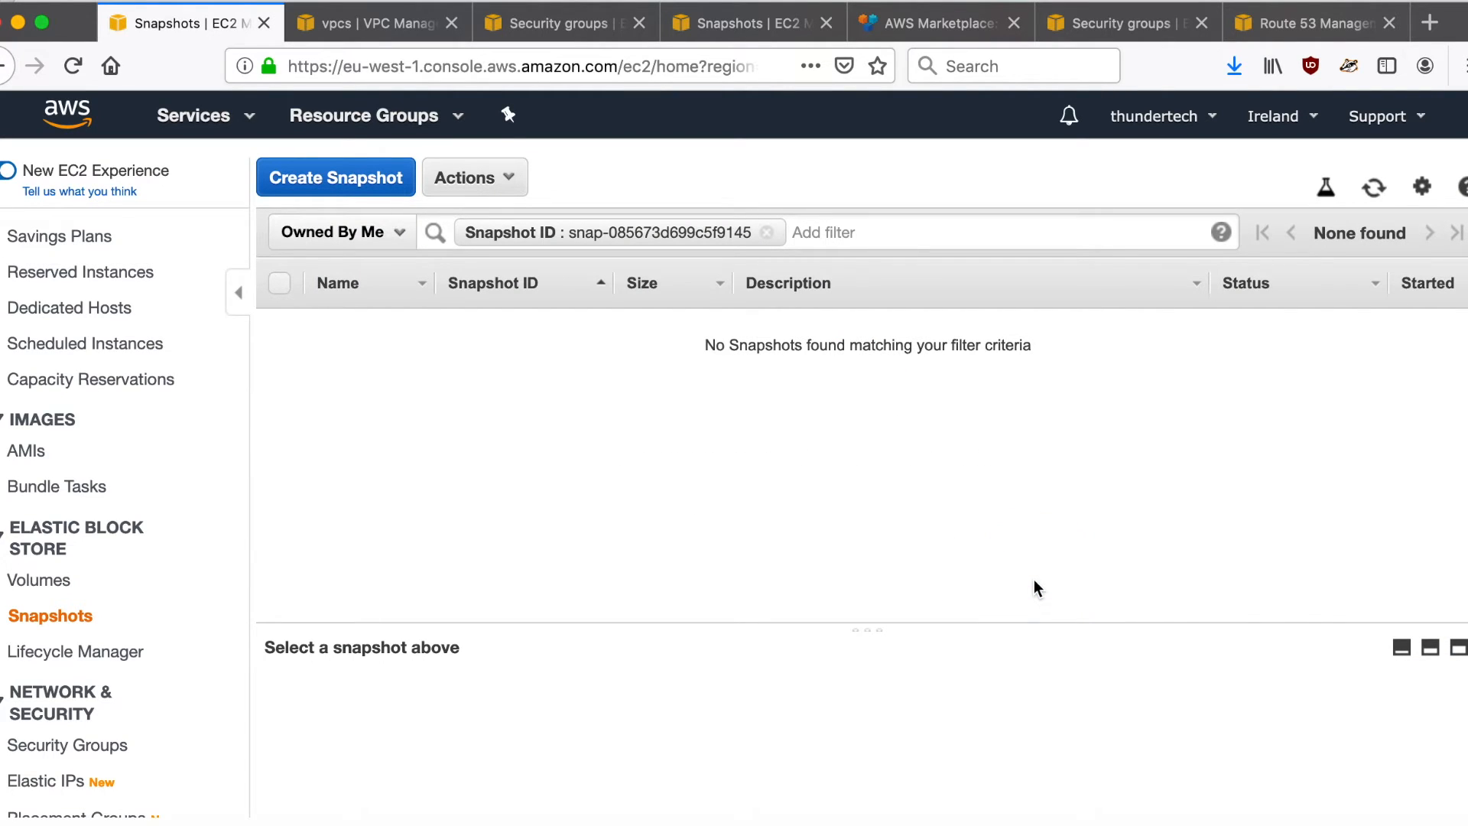
# - Open the volume behind the Ireland lampserver instance's root device /dev/sda1
pyautogui.scroll(5, 92, 458)
pyautogui.click(57, 451)
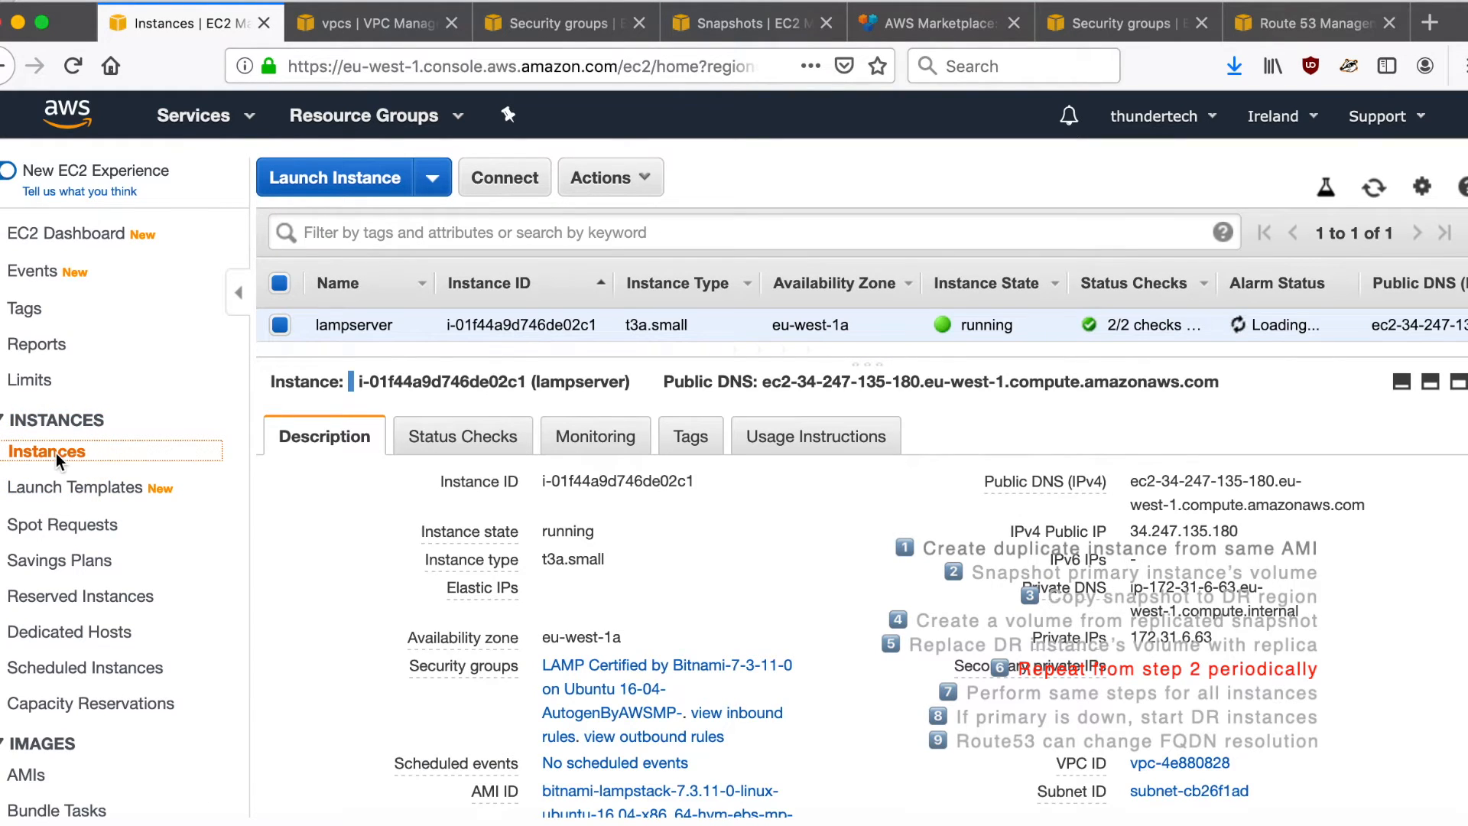
pyautogui.click(547, 557)
pyautogui.click(926, 646)
pyautogui.scroll(-5, 926, 646)
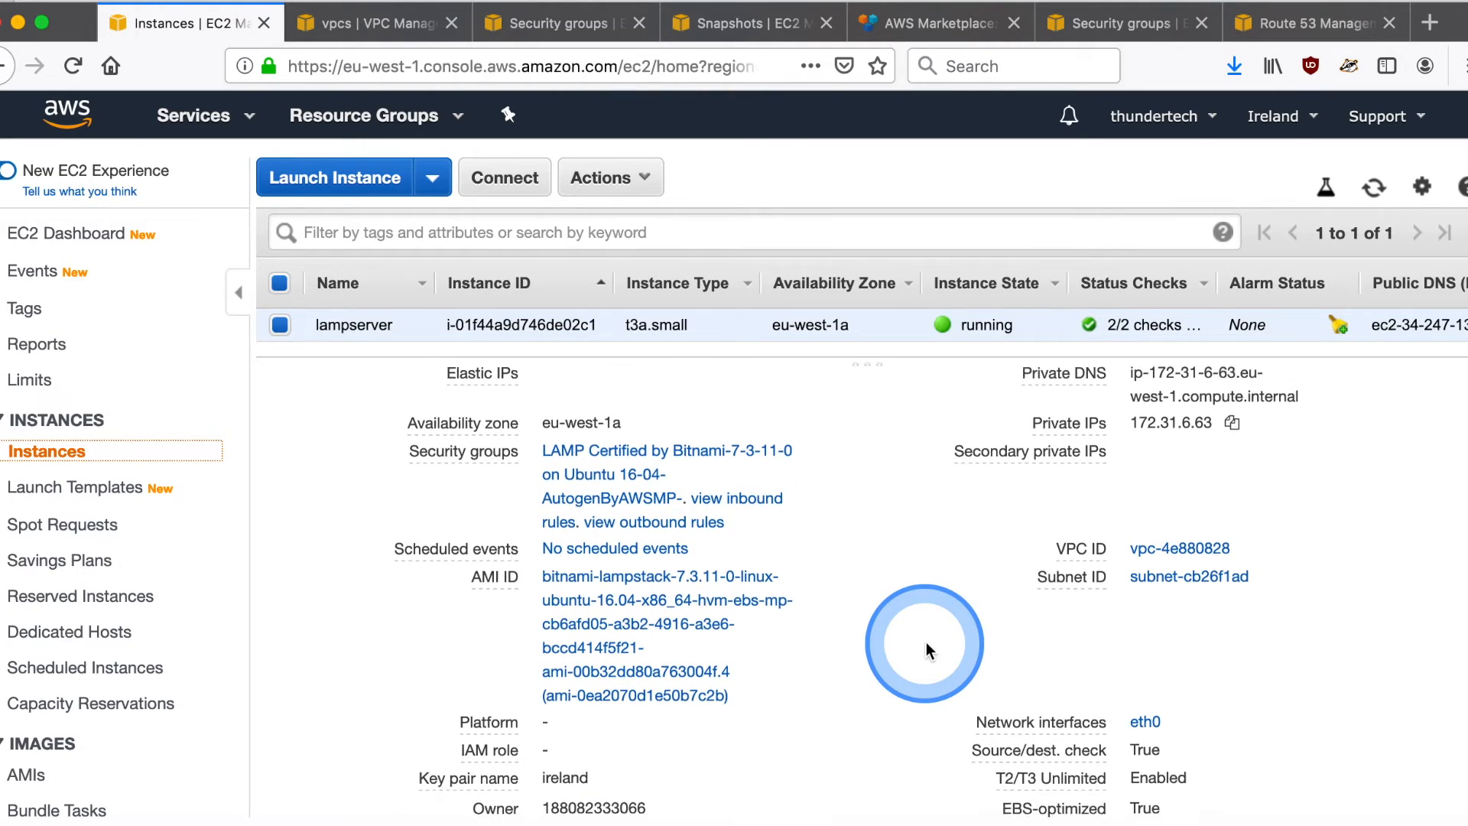
pyautogui.click(1177, 679)
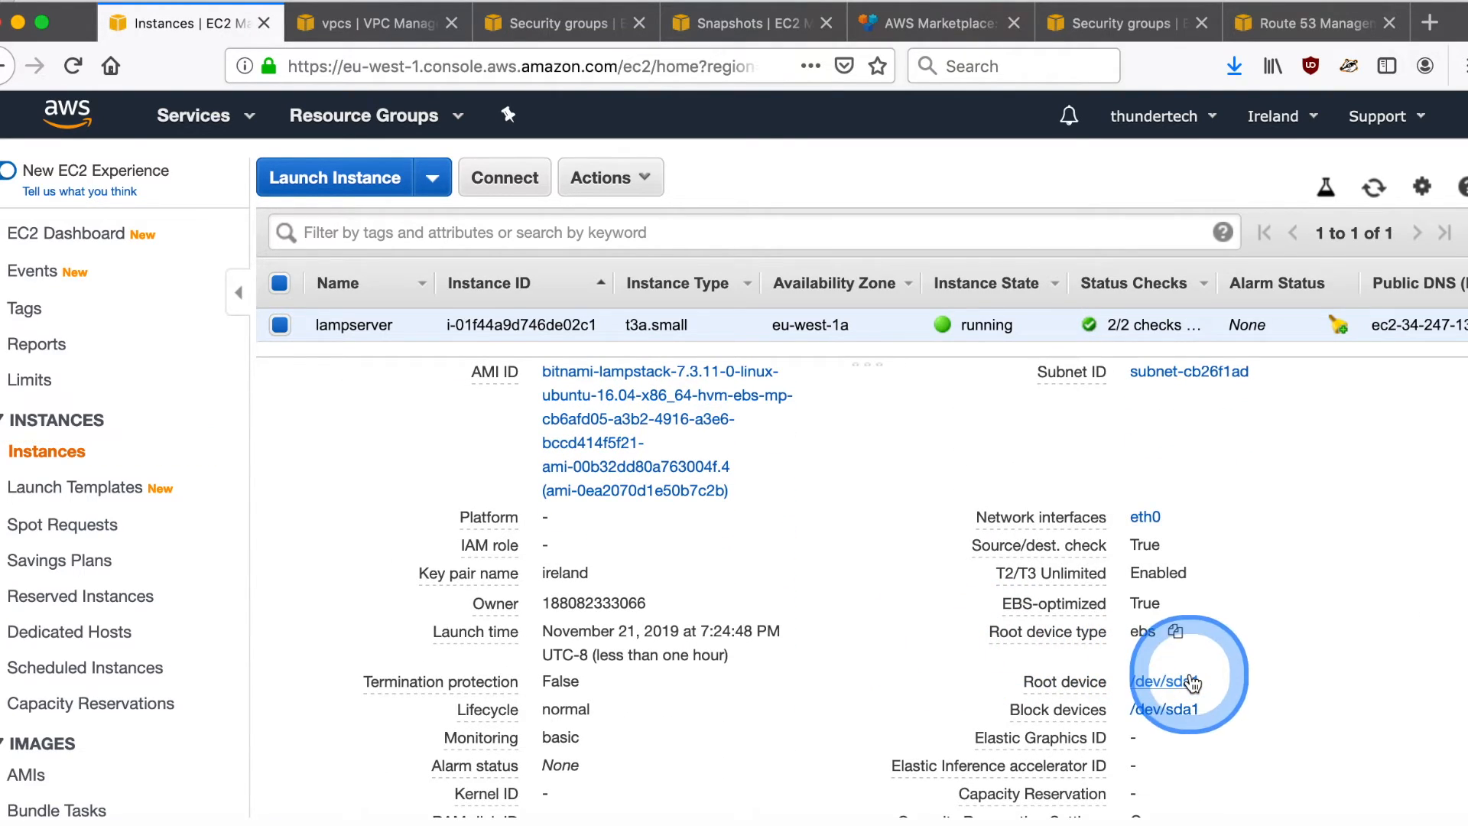
pyautogui.click(1041, 507)
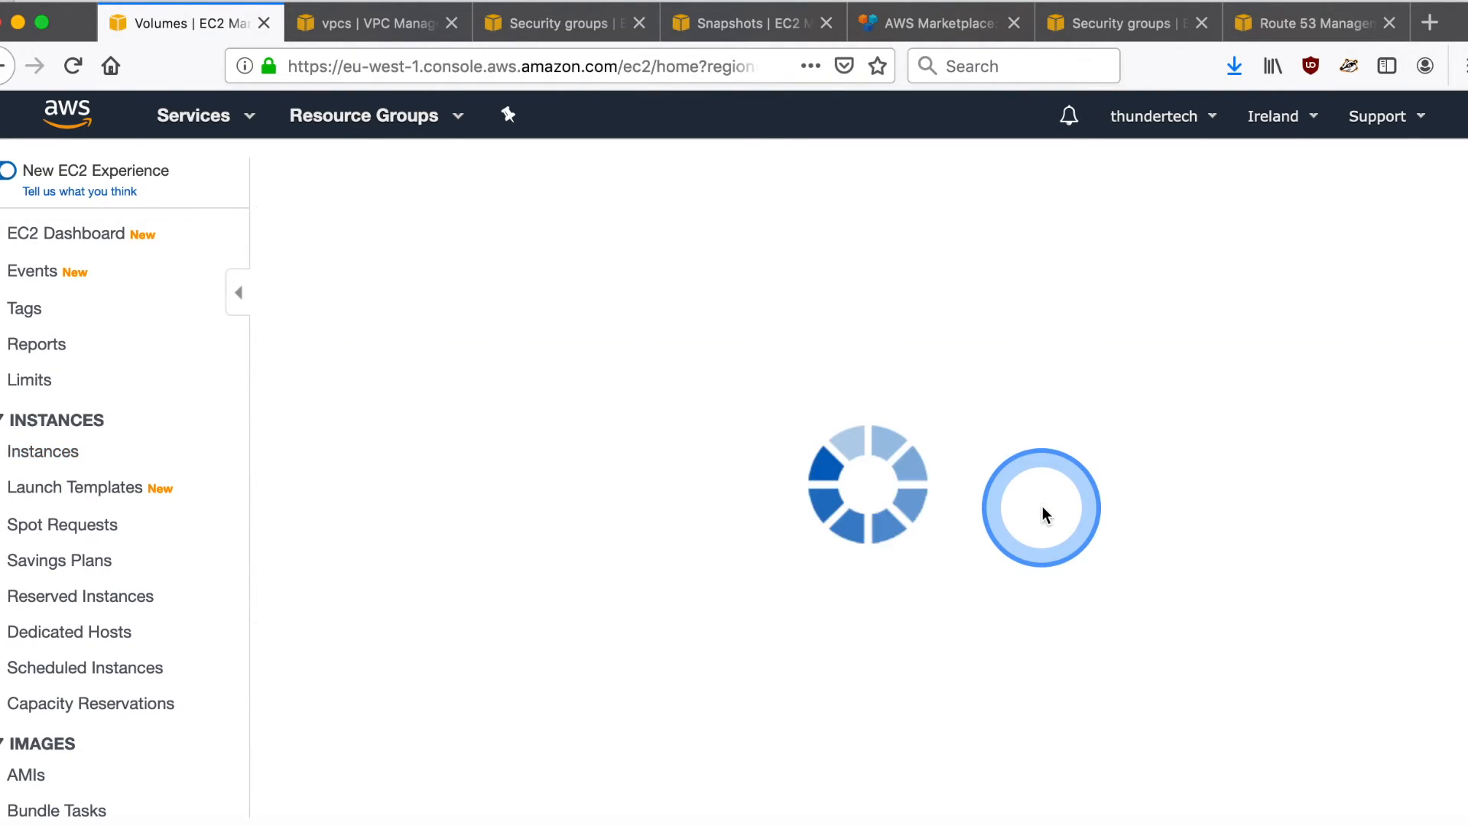
pyautogui.click(837, 344)
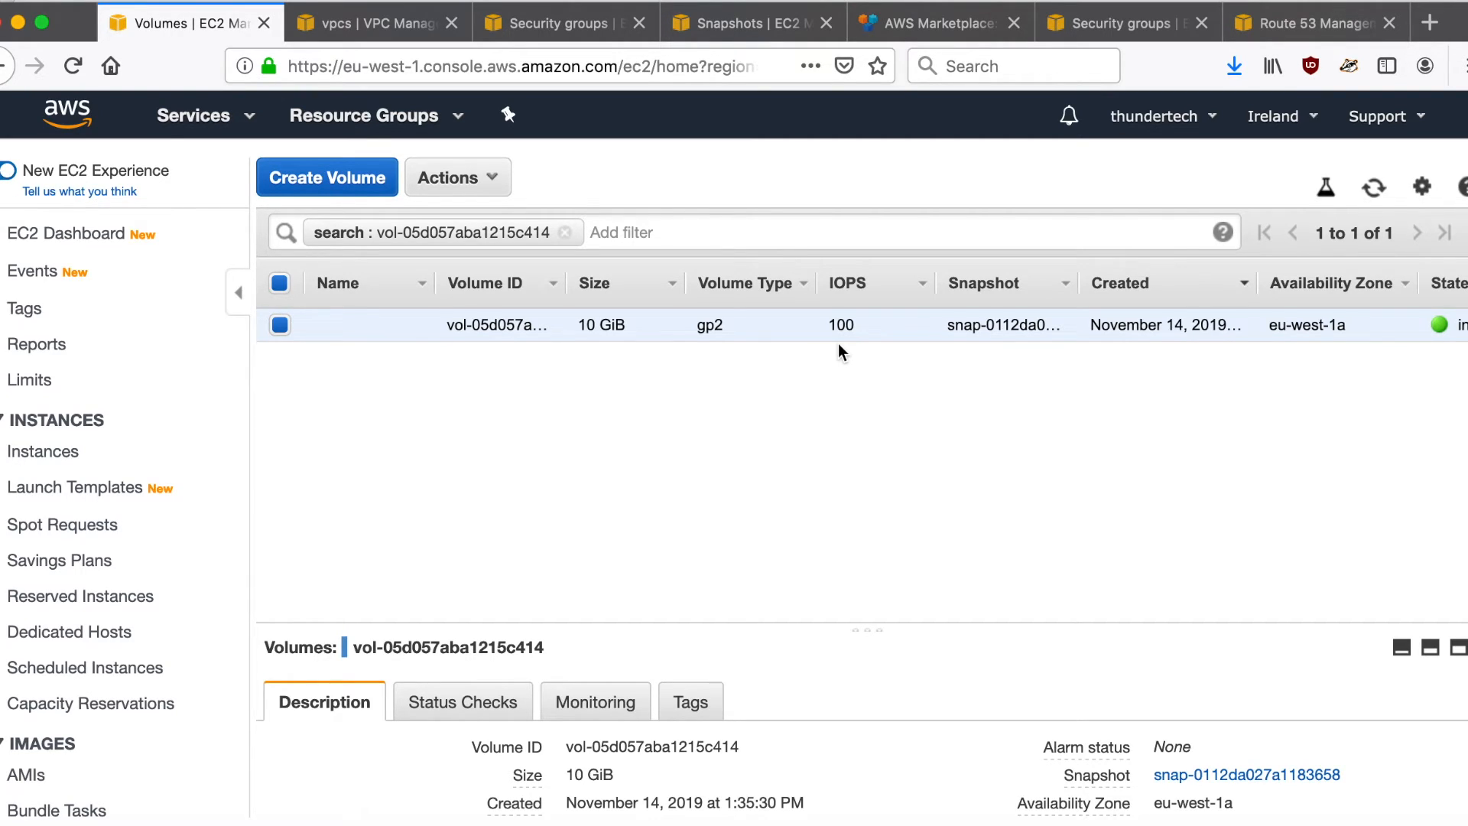
# - Return to the Paris region's instance list and start the stopped disaster-recovery instance
pyautogui.click(746, 28)
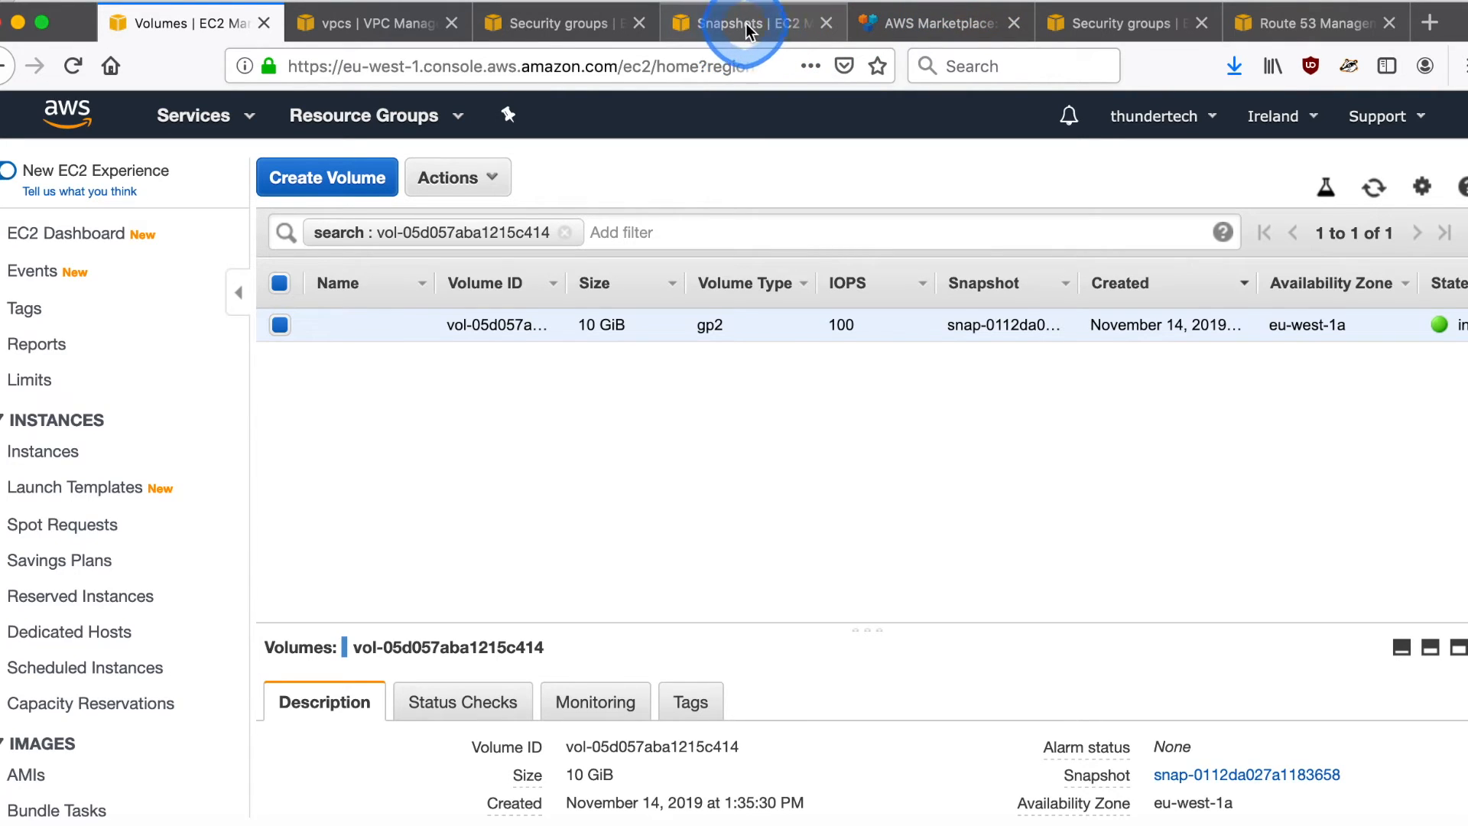
pyautogui.click(71, 270)
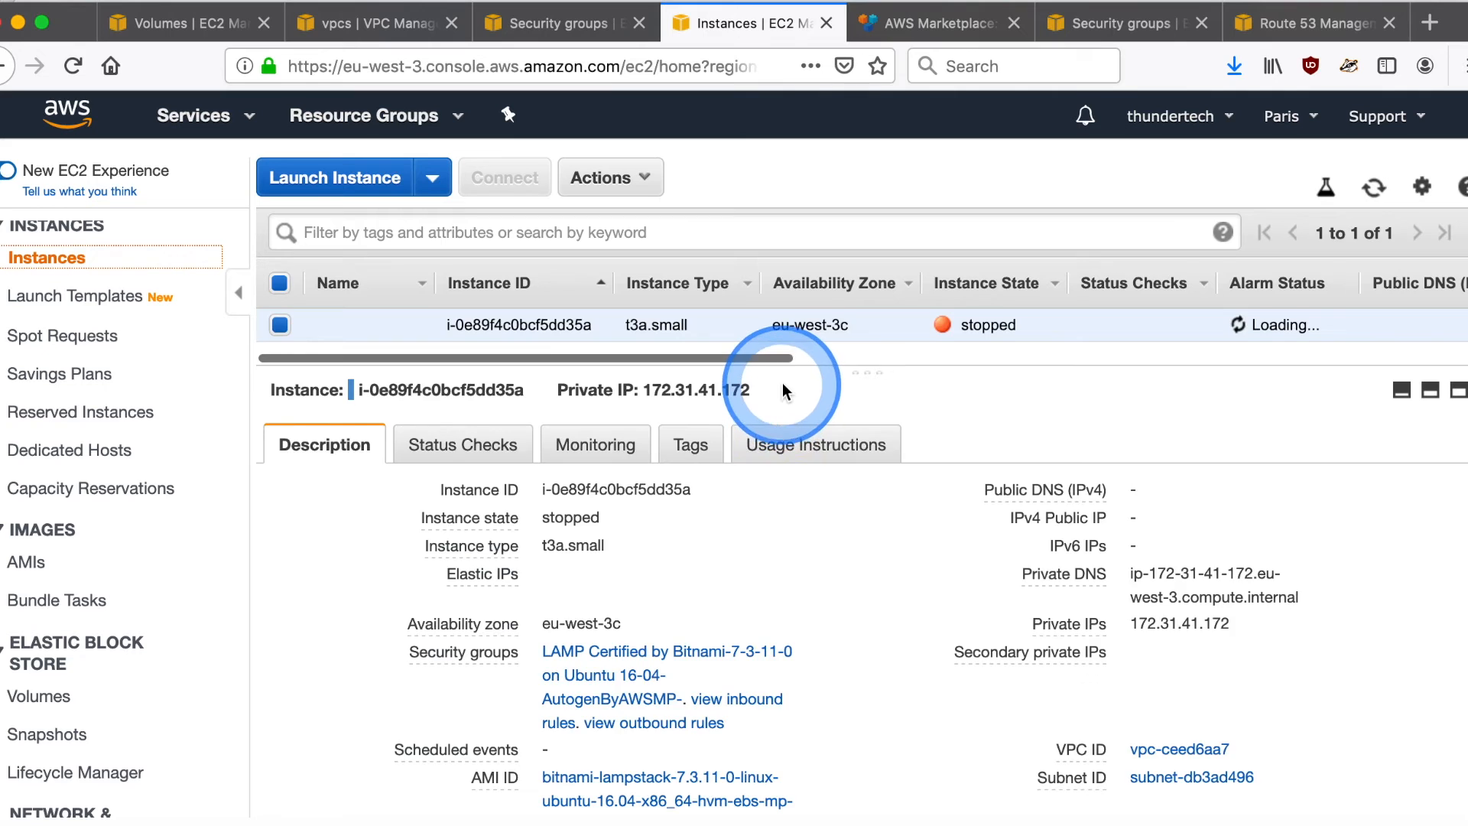
pyautogui.rightClick(755, 327)
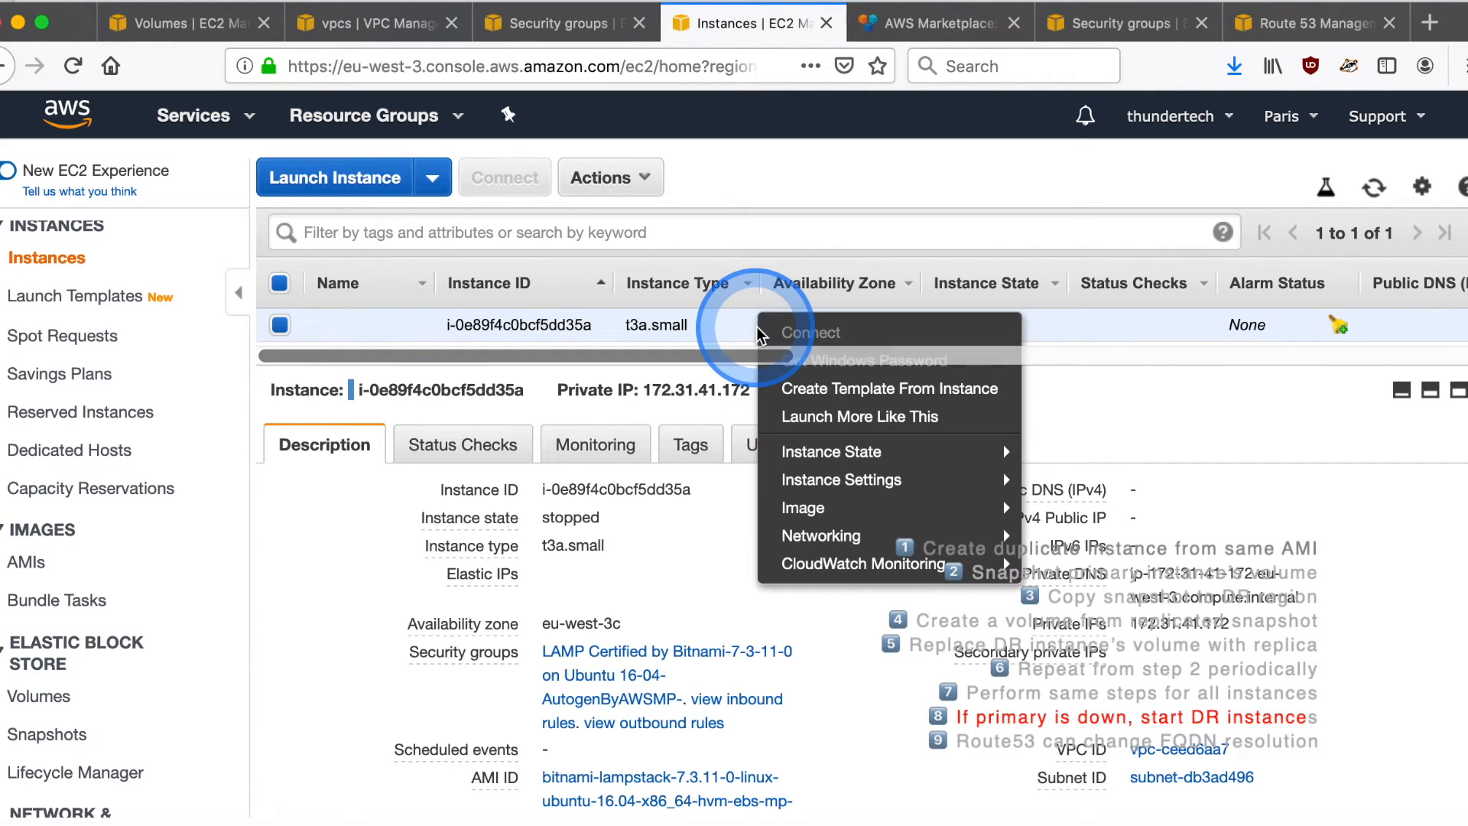
pyautogui.moveTo(880, 452)
pyautogui.click(1062, 454)
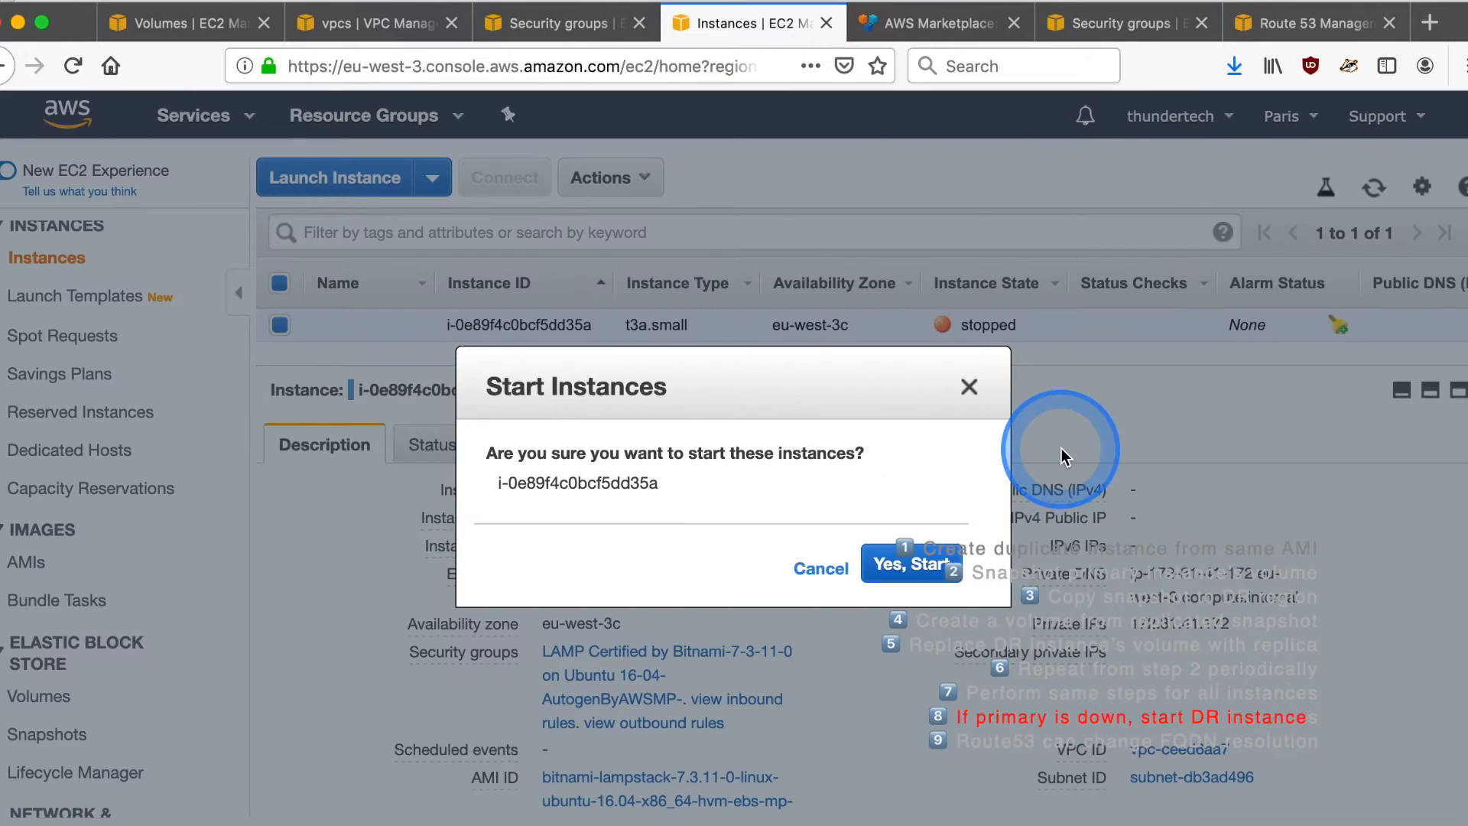
pyautogui.click(937, 570)
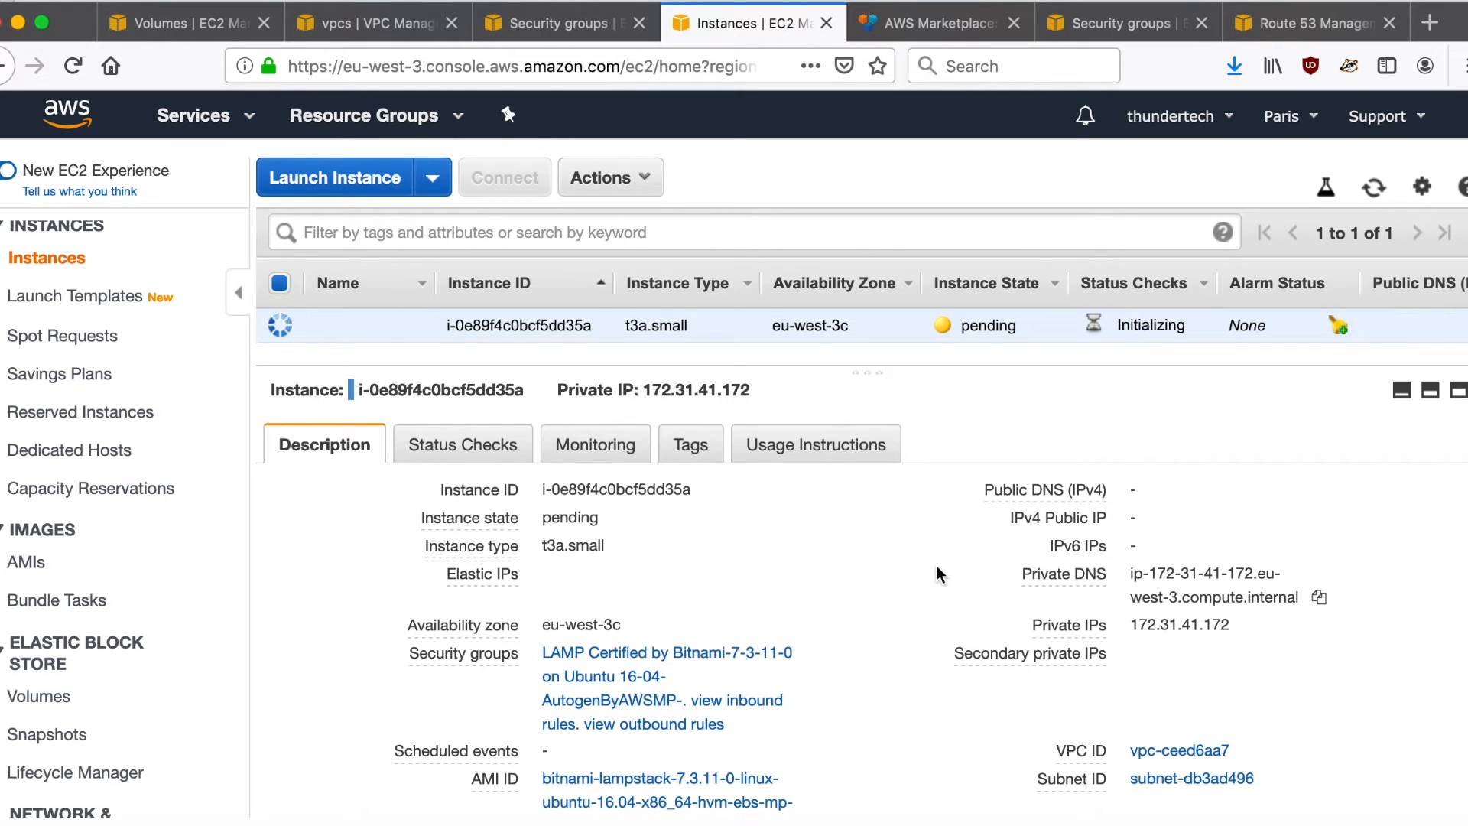
# - Copy the started Paris instance's public IPv4 address, 15.188.65.122, and save it as the value of the lampserver.testthunder.net A record in Route 53
pyautogui.click(1374, 189)
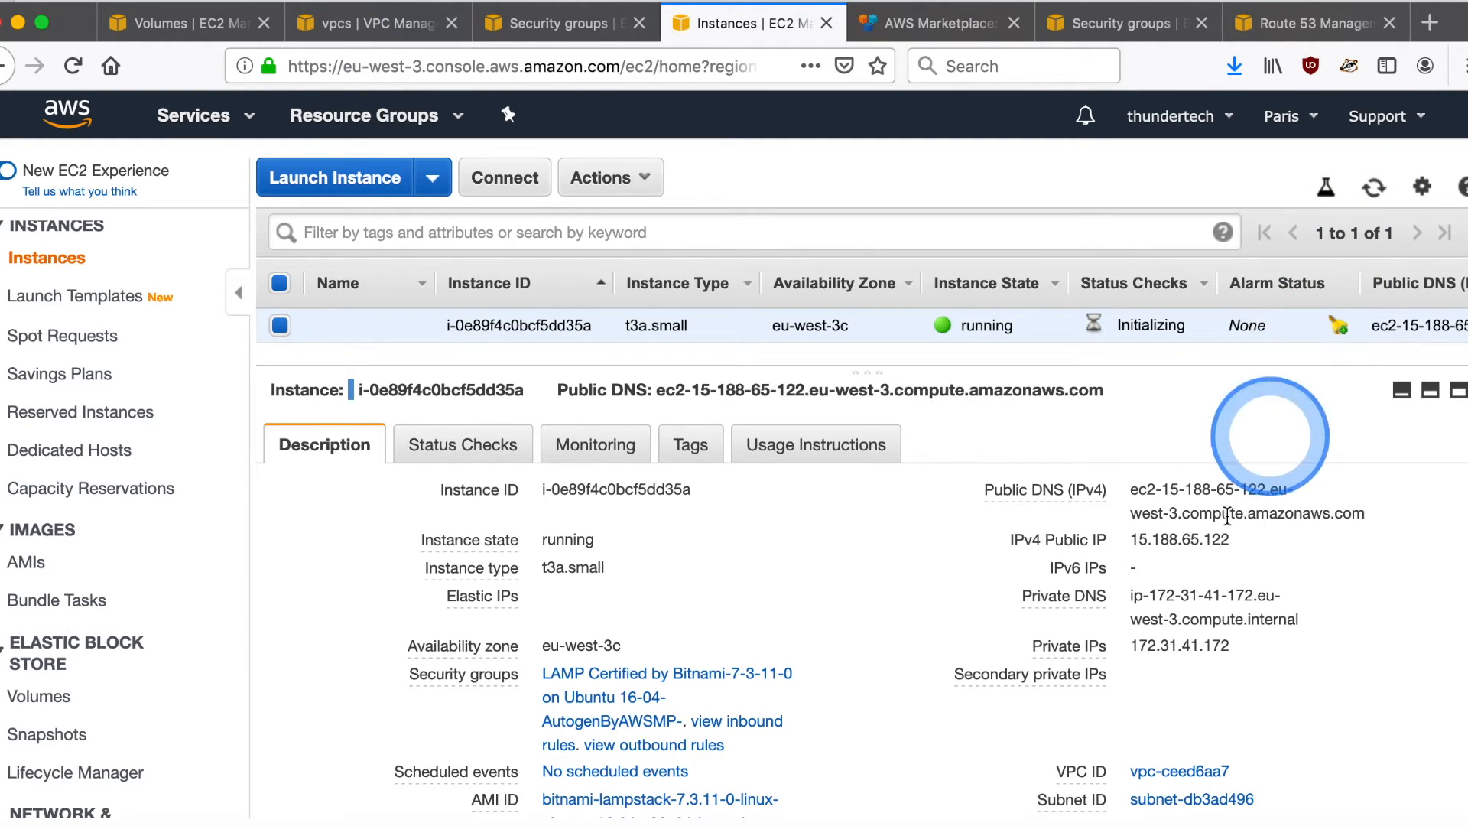
pyautogui.click(1249, 541)
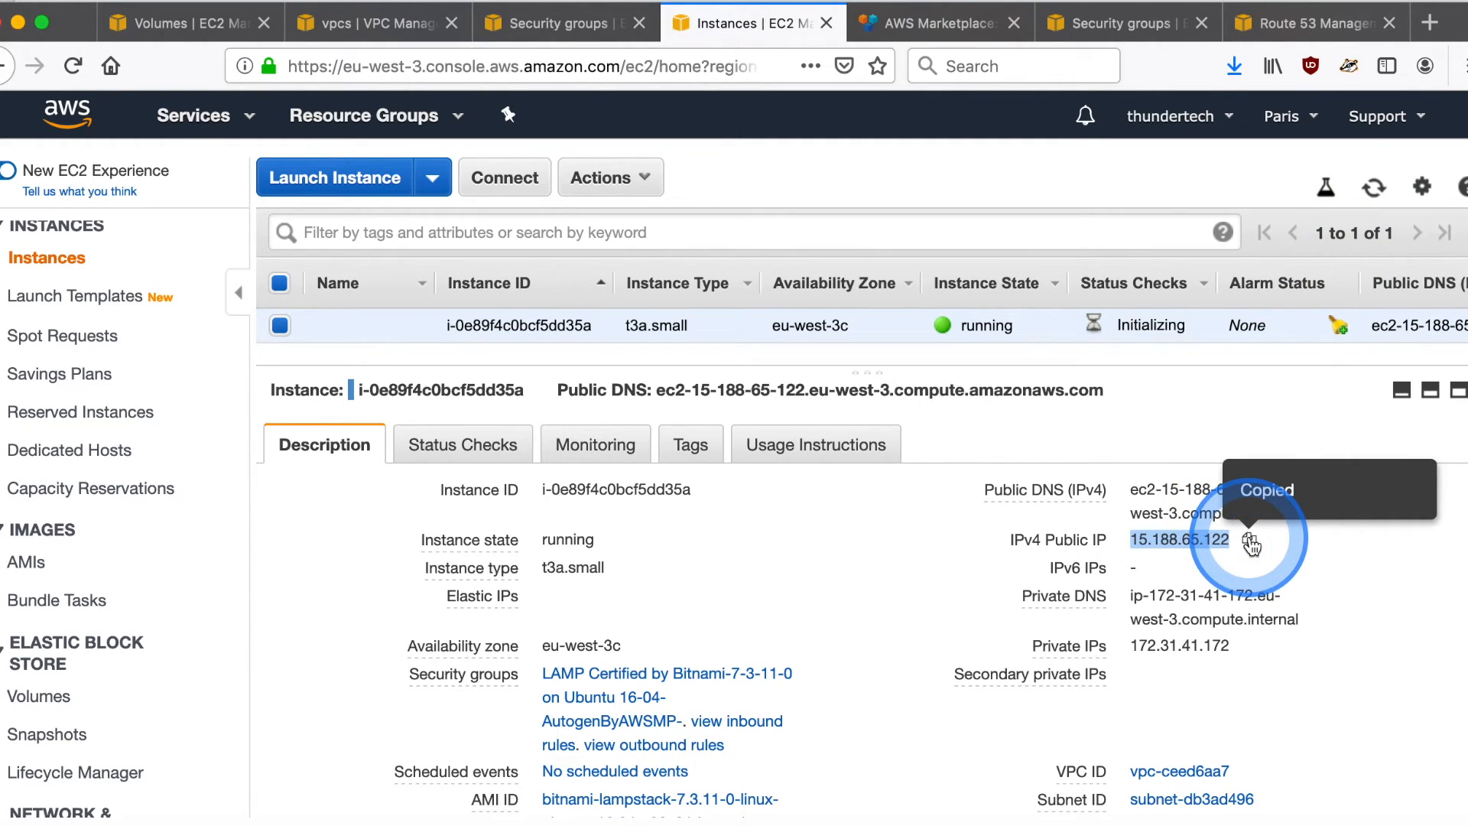
pyautogui.click(1292, 30)
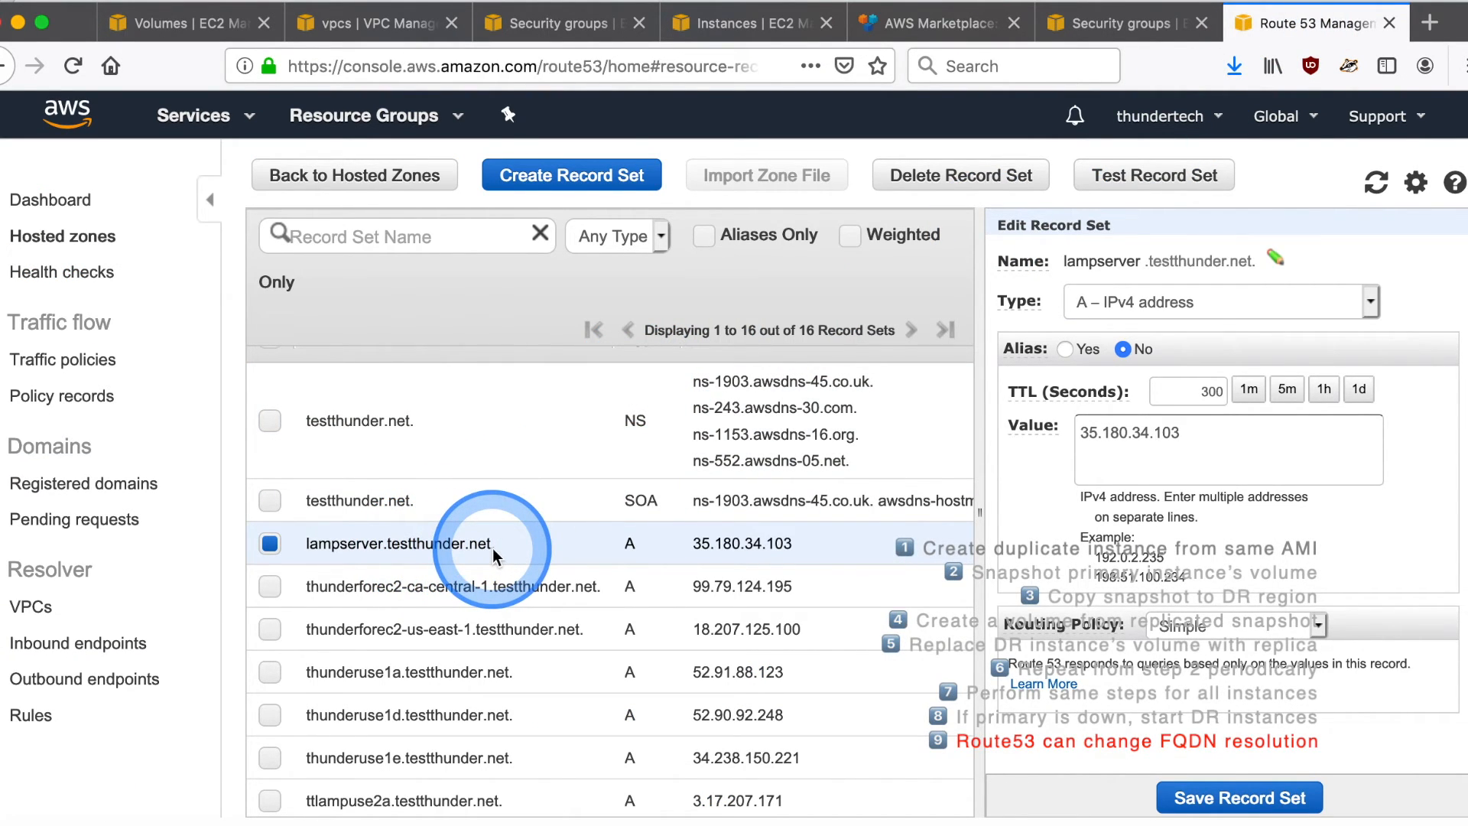
pyautogui.tripleClick(1122, 442)
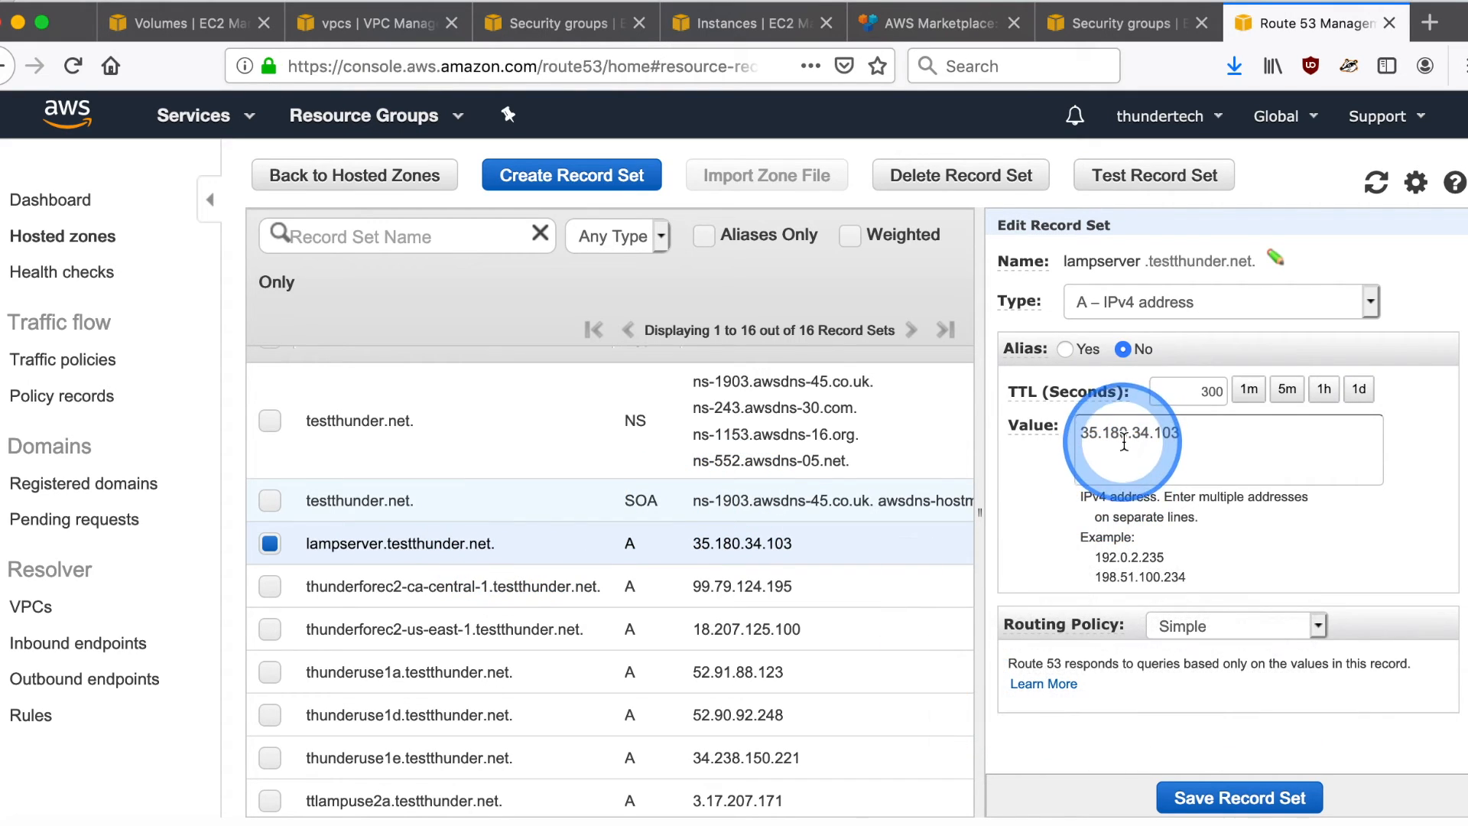
pyautogui.hotkey('ctrl', 'v')
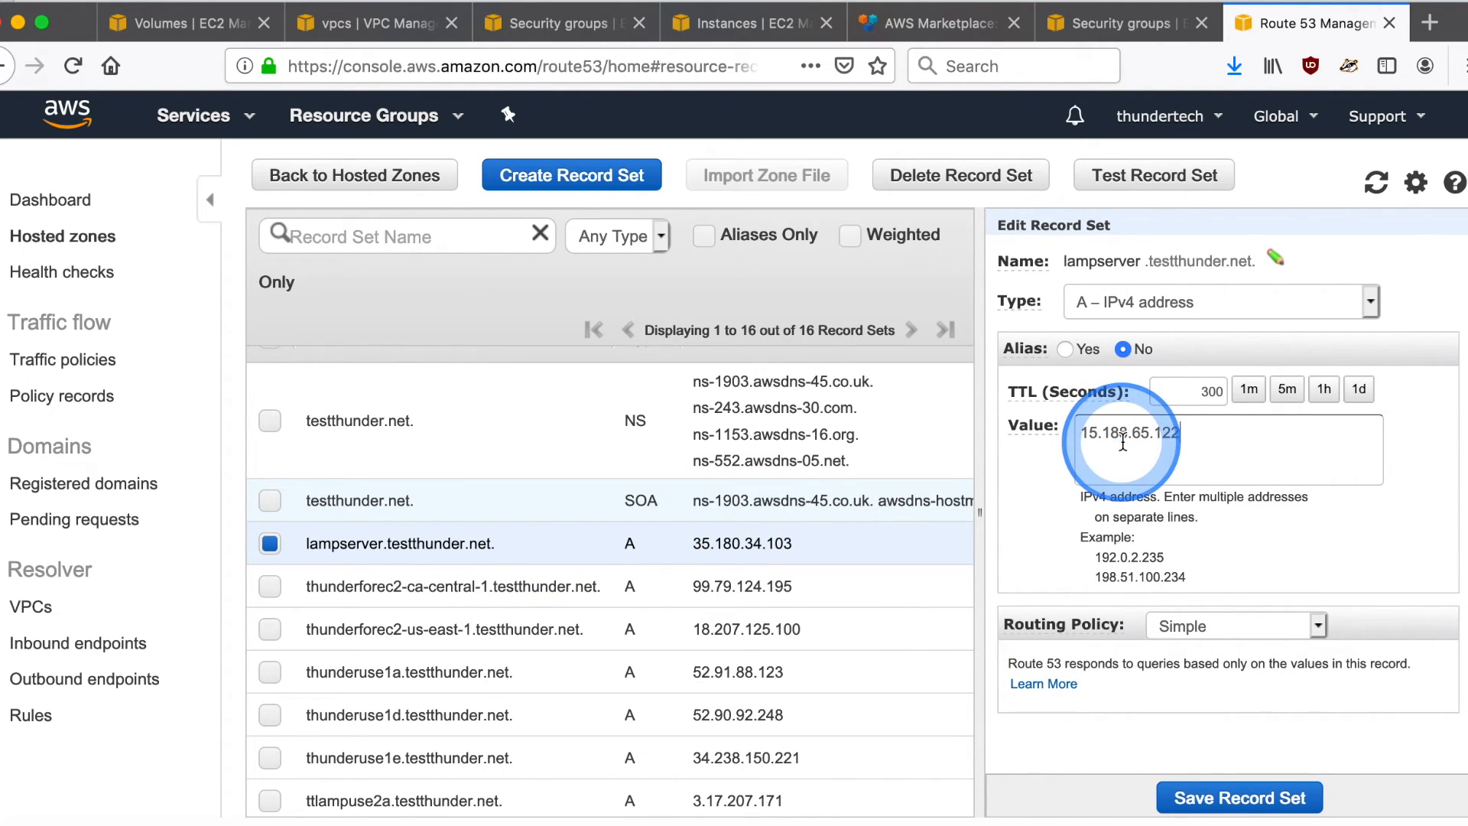
pyautogui.click(1231, 798)
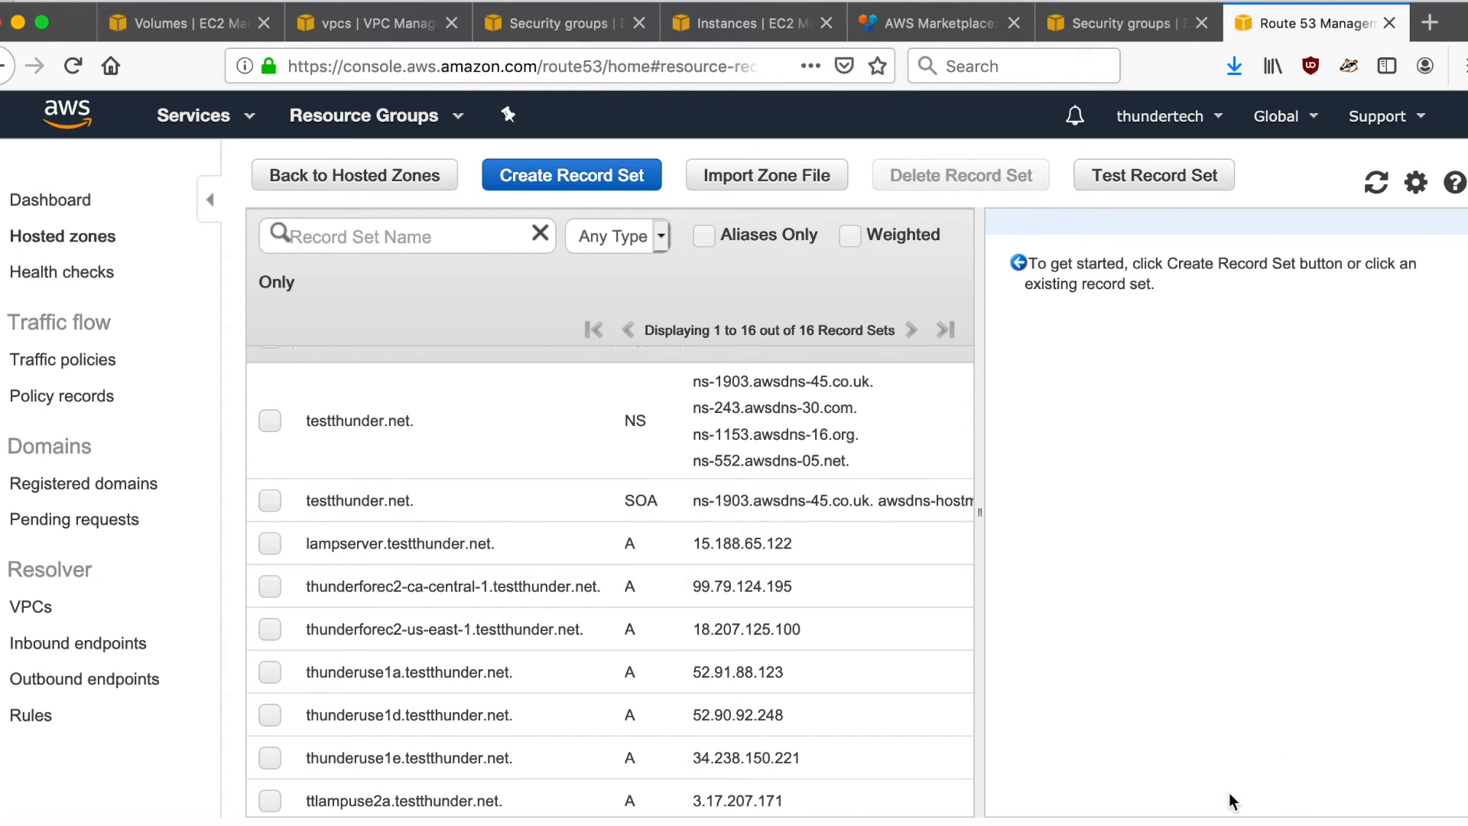